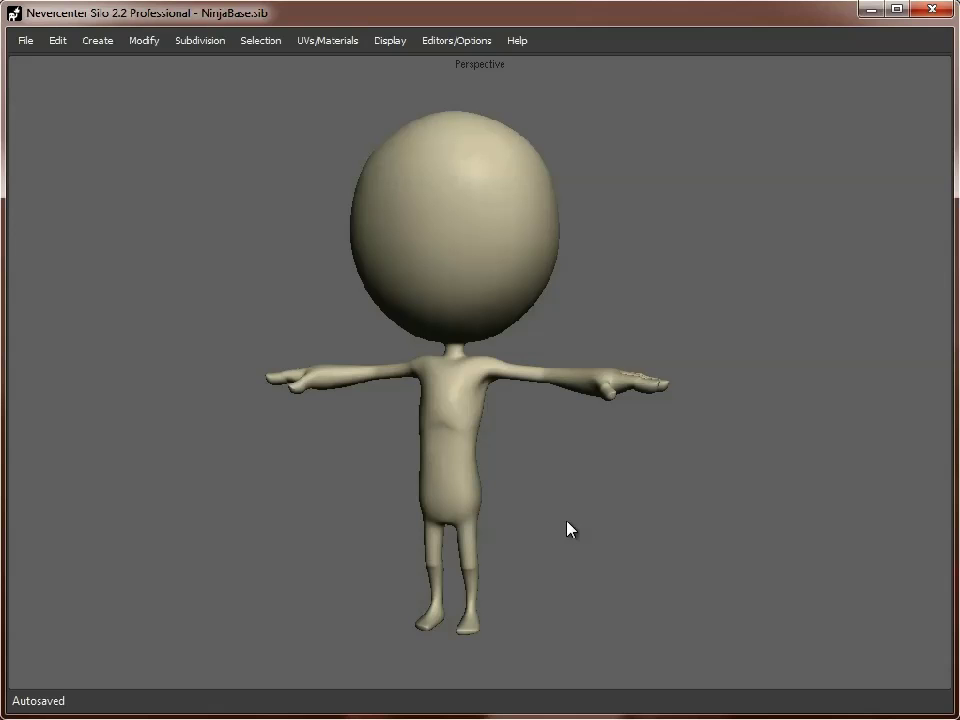
pyautogui.moveTo(551, 471); pyautogui.dragTo(418, 388, button='middle')
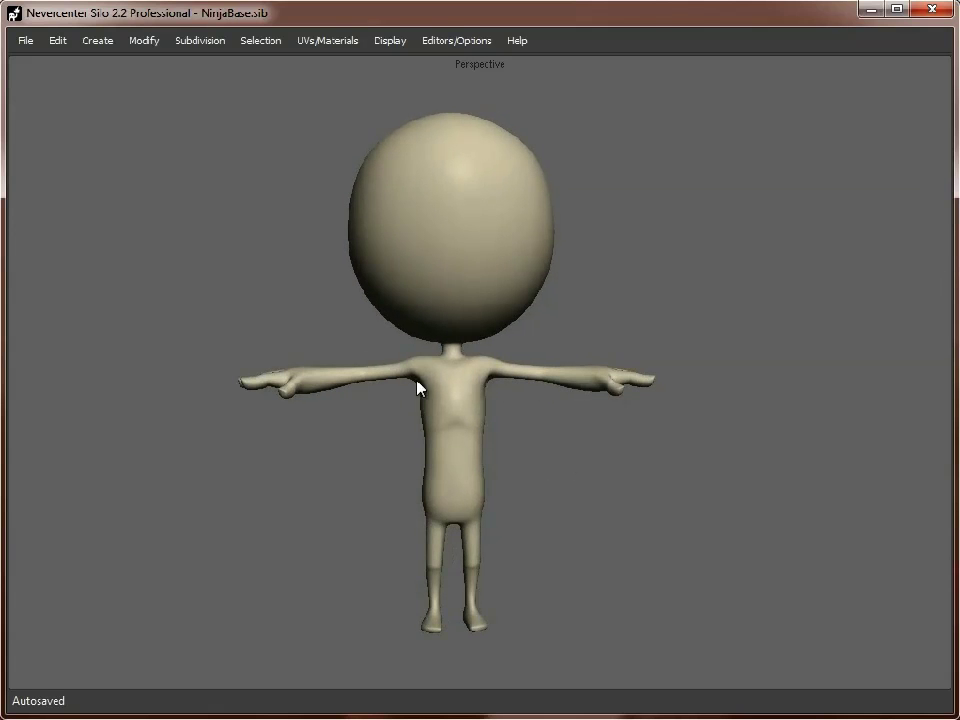
pyautogui.moveTo(522, 446); pyautogui.dragTo(487, 453, button='middle')
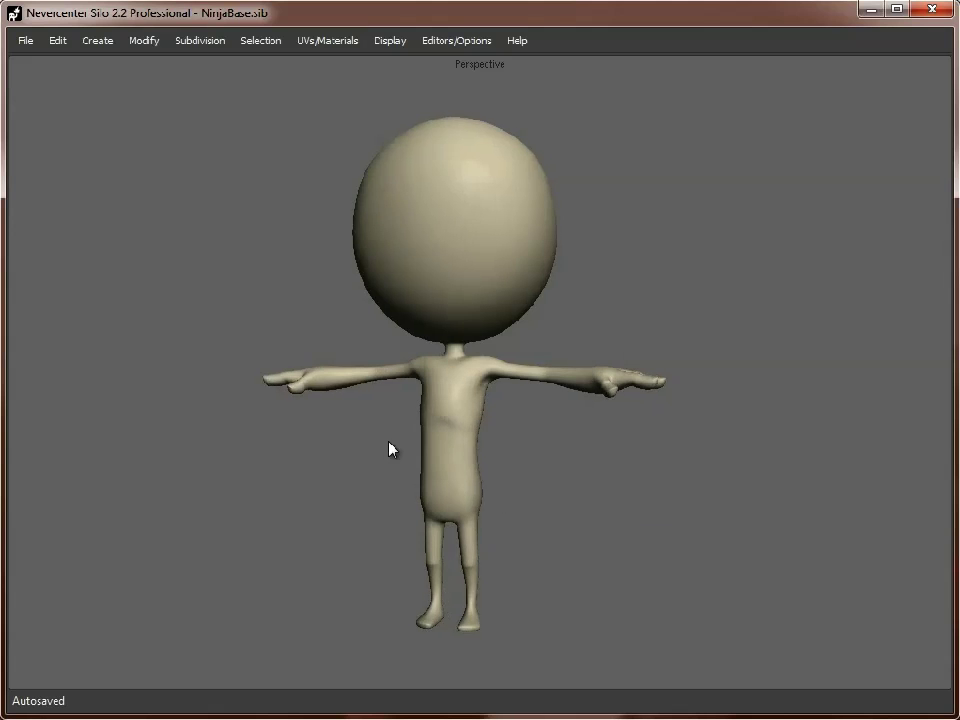
pyautogui.scroll(3, 420, 448)
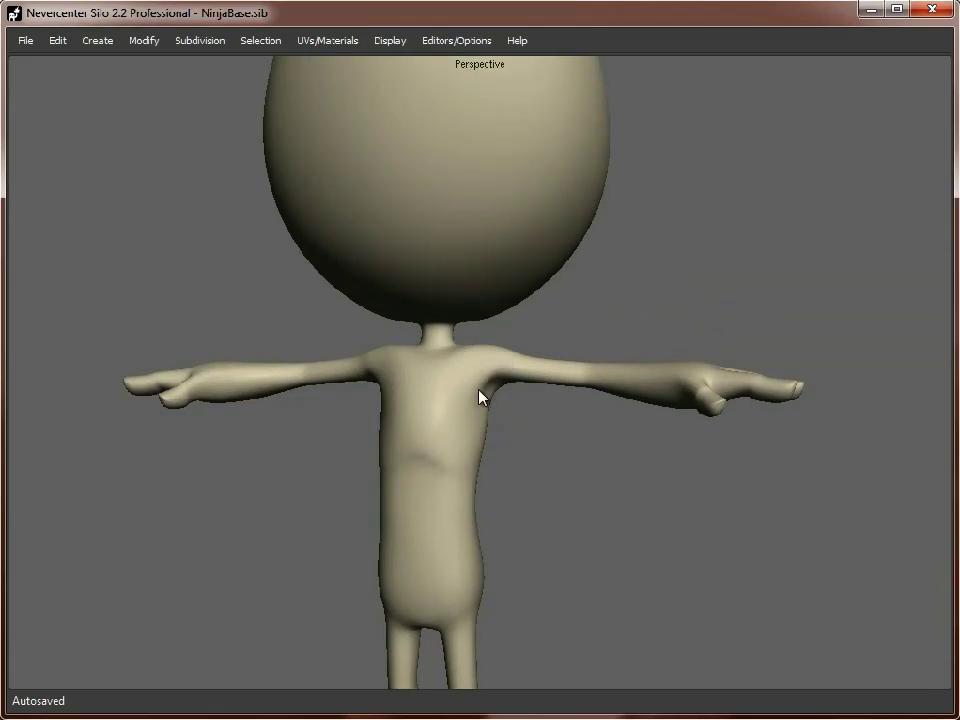
pyautogui.scroll(-5, 670, 497)
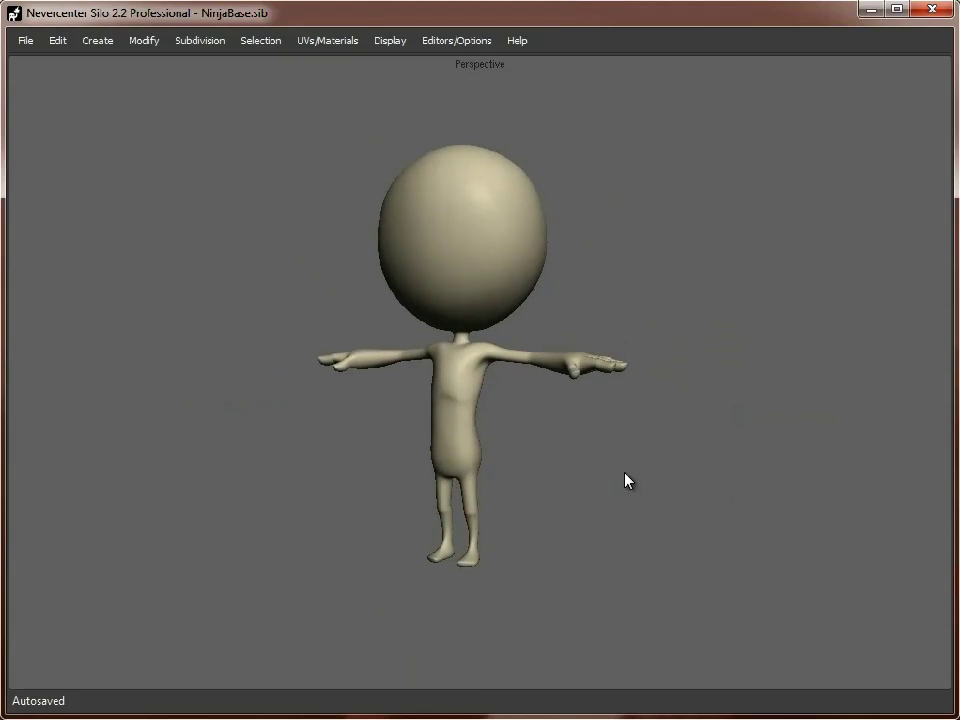
pyautogui.scroll(2, 590, 427)
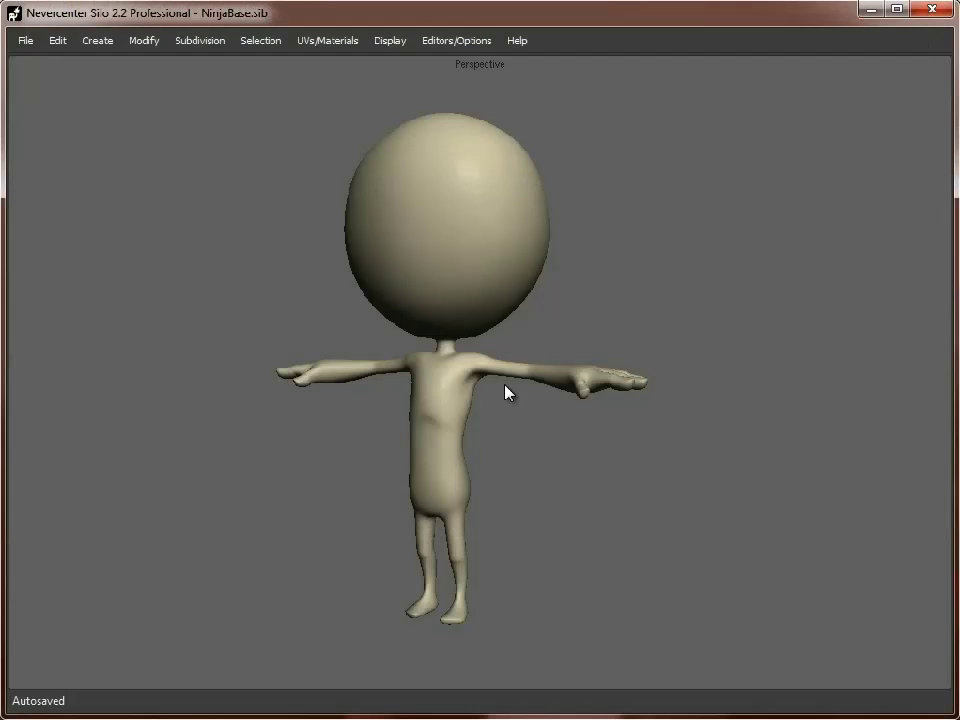
pyautogui.click(465, 302)
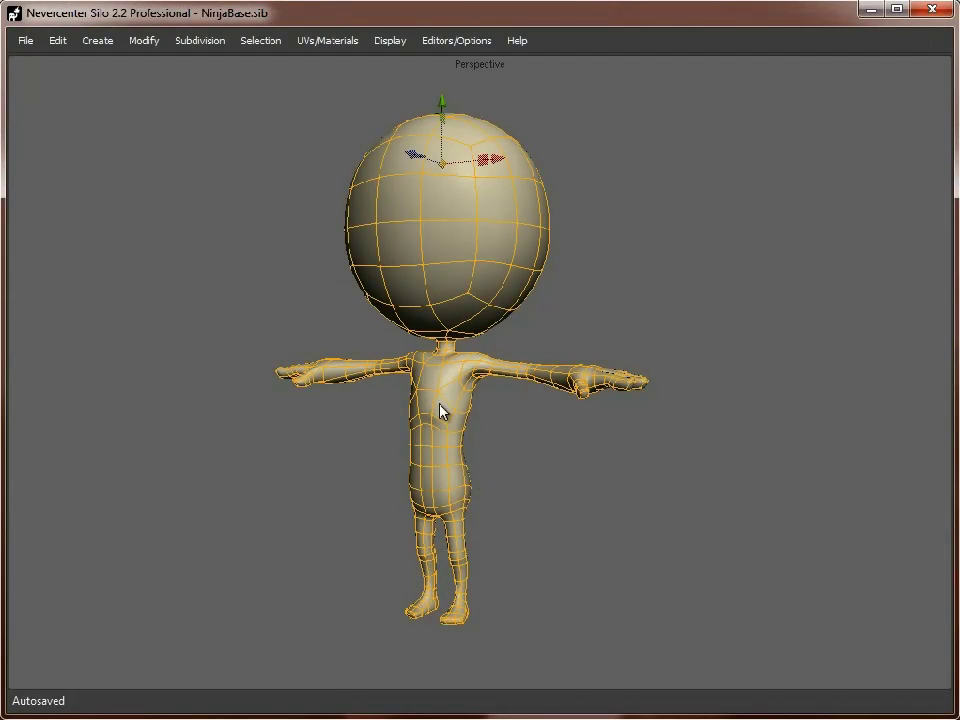
pyautogui.click(546, 470)
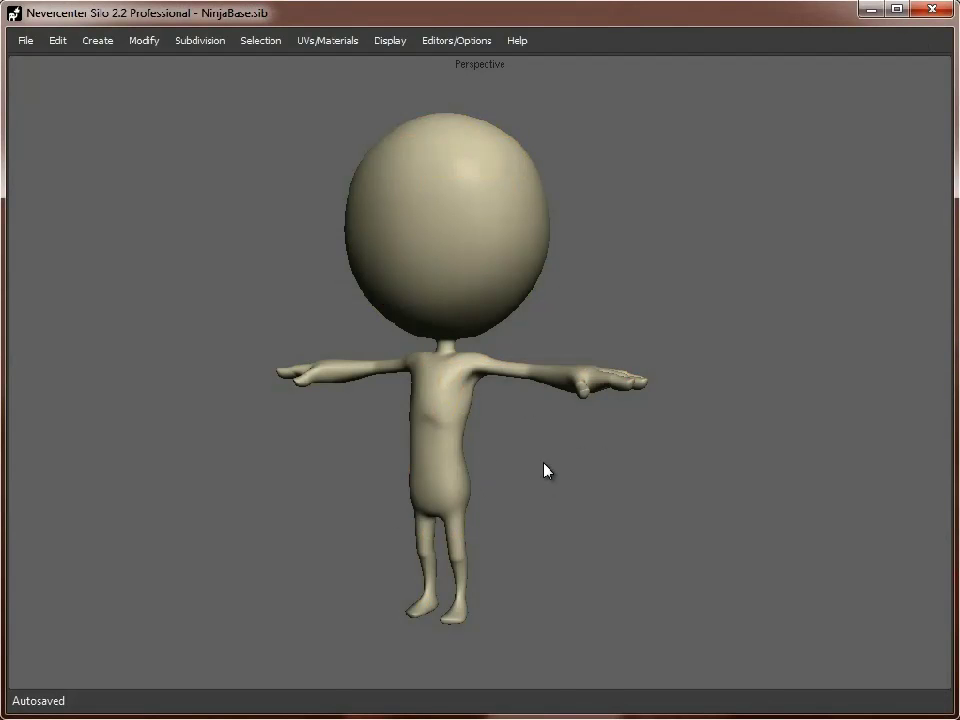
pyautogui.click(398, 272)
pyautogui.scroll(5, 336, 326)
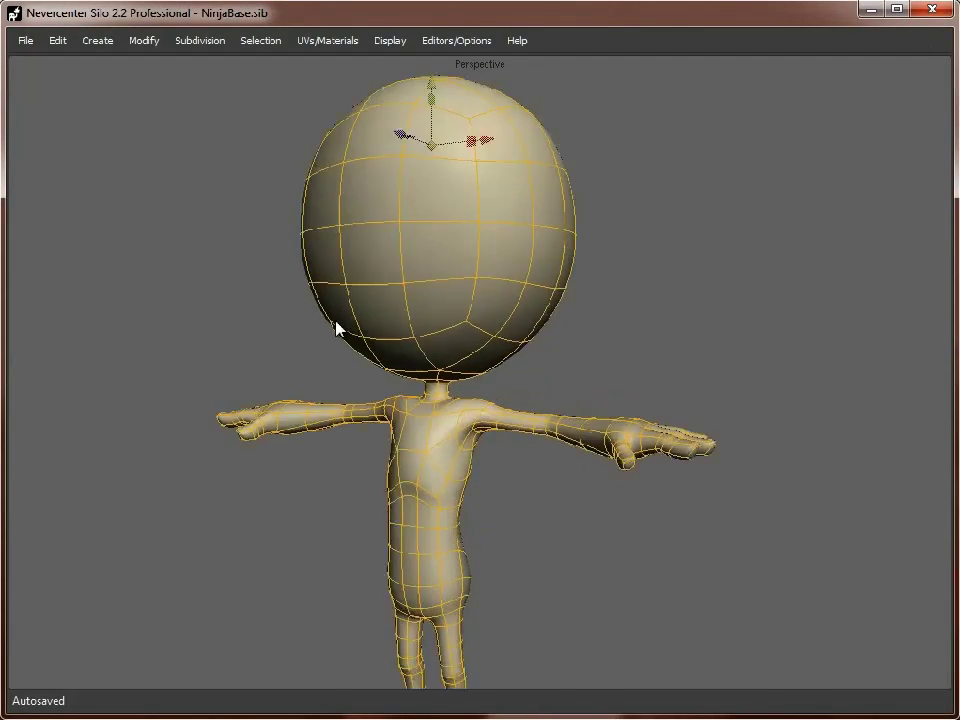
pyautogui.press('d')
pyautogui.click(416, 232)
pyautogui.keyDown('shift'); pyautogui.doubleClick(361, 247); pyautogui.keyUp('shift')
pyautogui.moveTo(722, 300); pyautogui.dragTo(660, 300, button='middle')
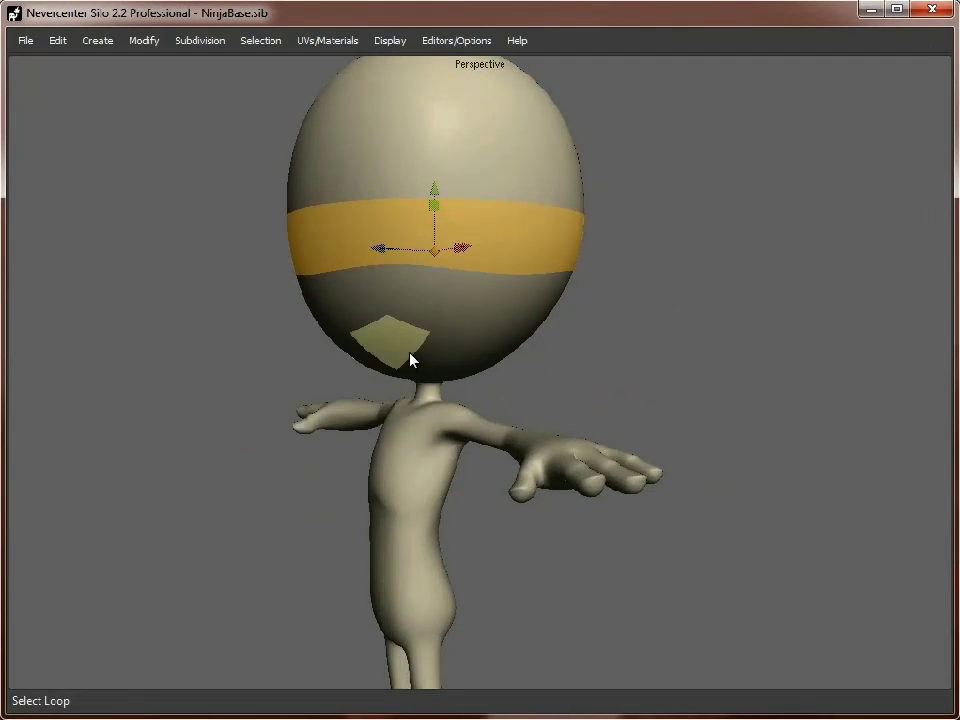
pyautogui.click(407, 305)
pyautogui.press('l')
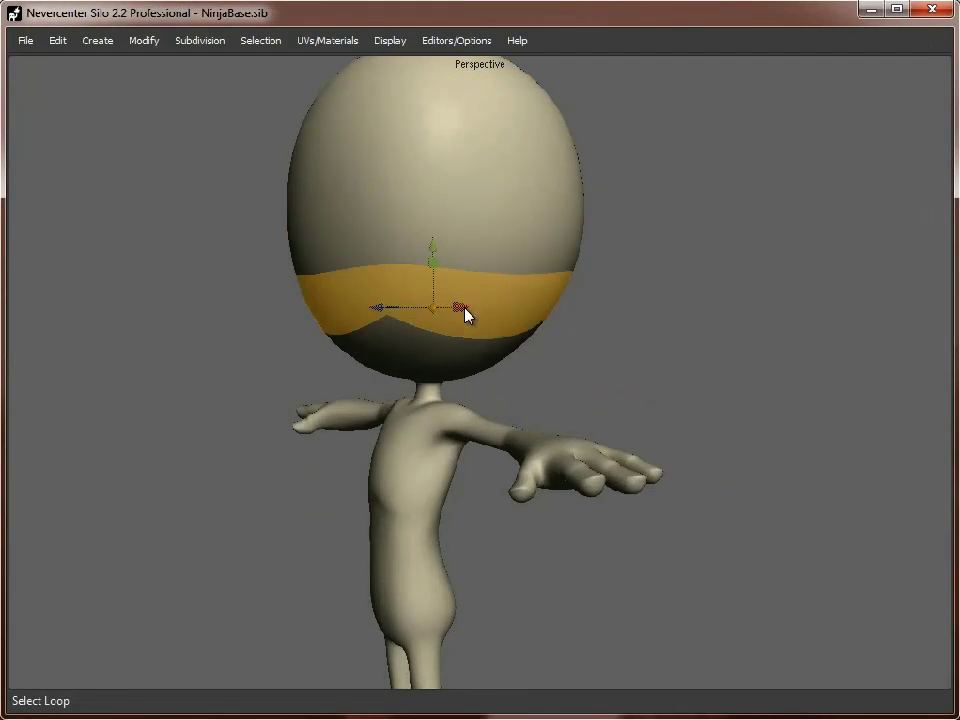
pyautogui.hotkey('shift', '.')
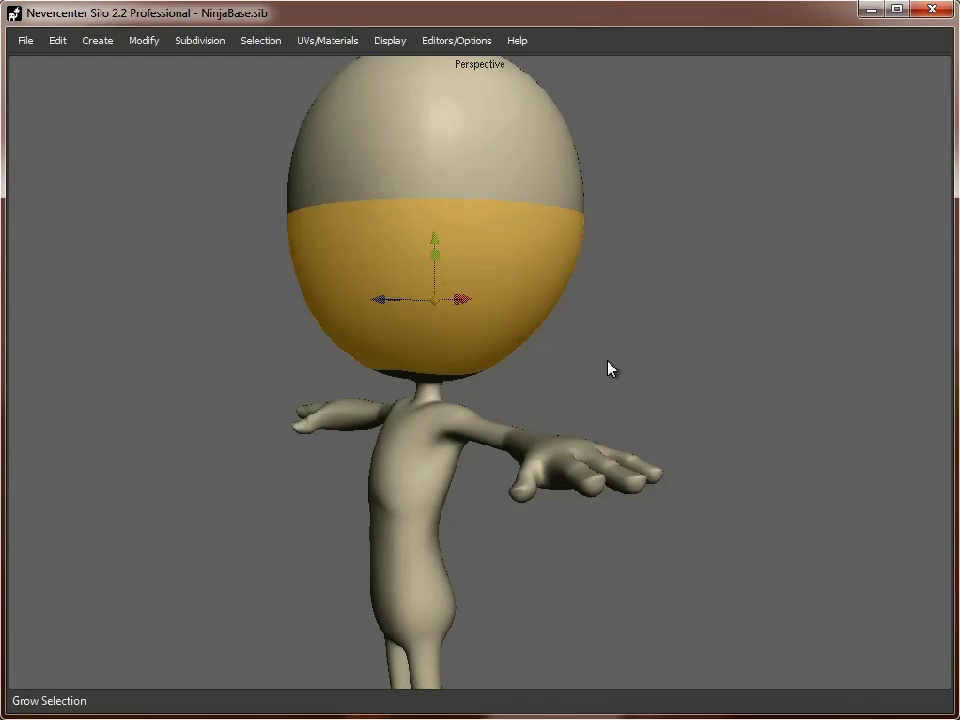
pyautogui.moveTo(609, 369); pyautogui.dragTo(619, 364, button='middle')
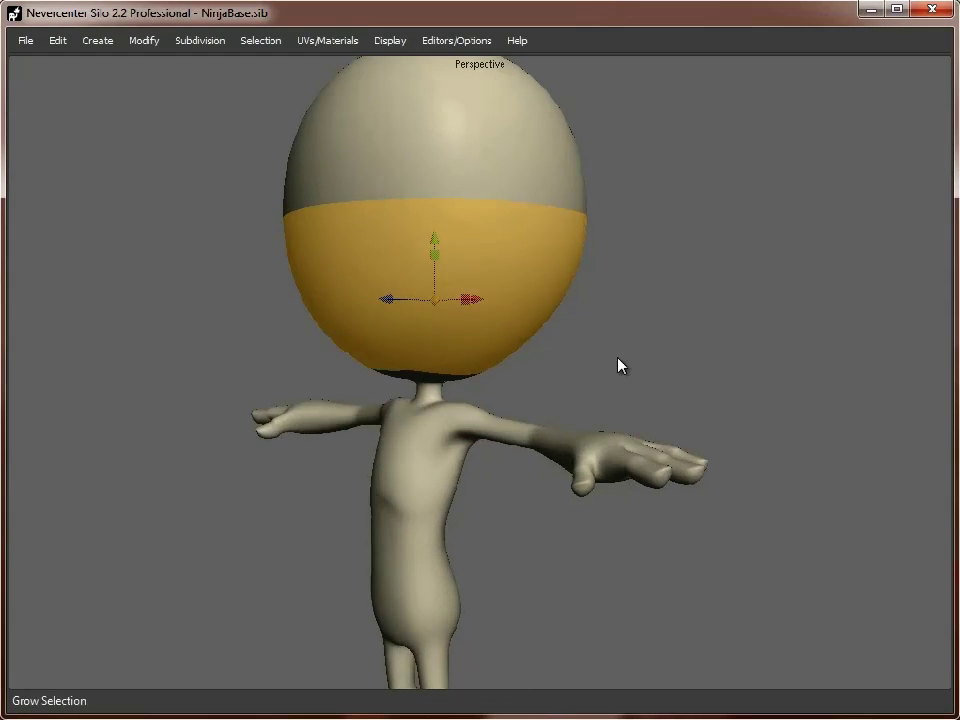
# Examine the character's wireframe from several sides, focusing on the polygon loops around the lower head.
pyautogui.press('f')
pyautogui.click(503, 318)
pyautogui.click(678, 335)
pyautogui.click(456, 304)
pyautogui.moveTo(690, 368); pyautogui.dragTo(624, 371, button='middle')
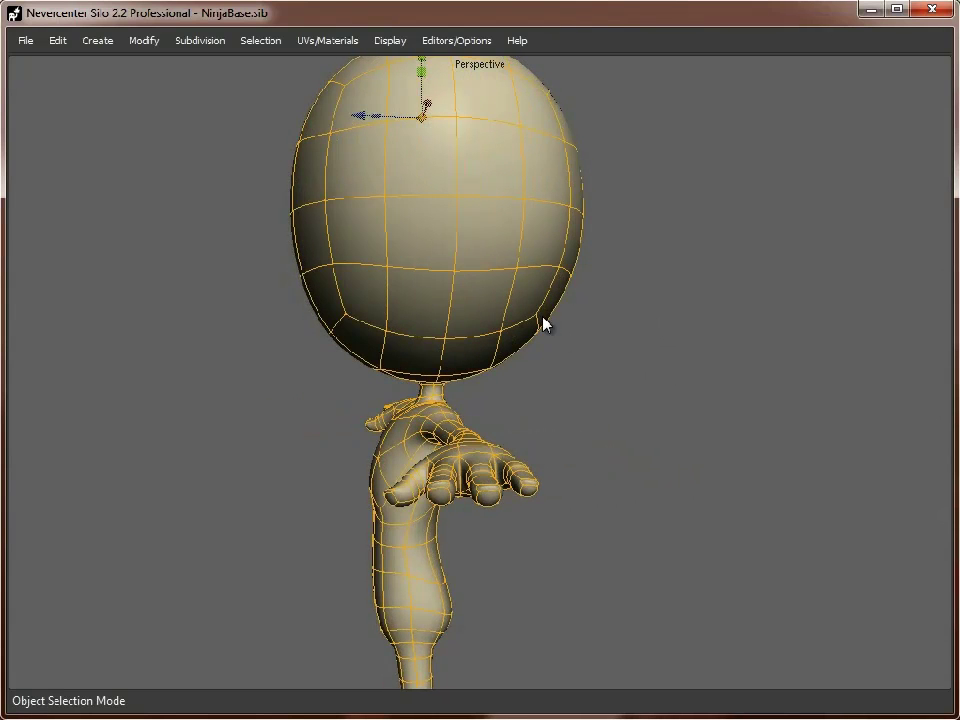
pyautogui.moveTo(380, 312); pyautogui.dragTo(412, 312, button='middle')
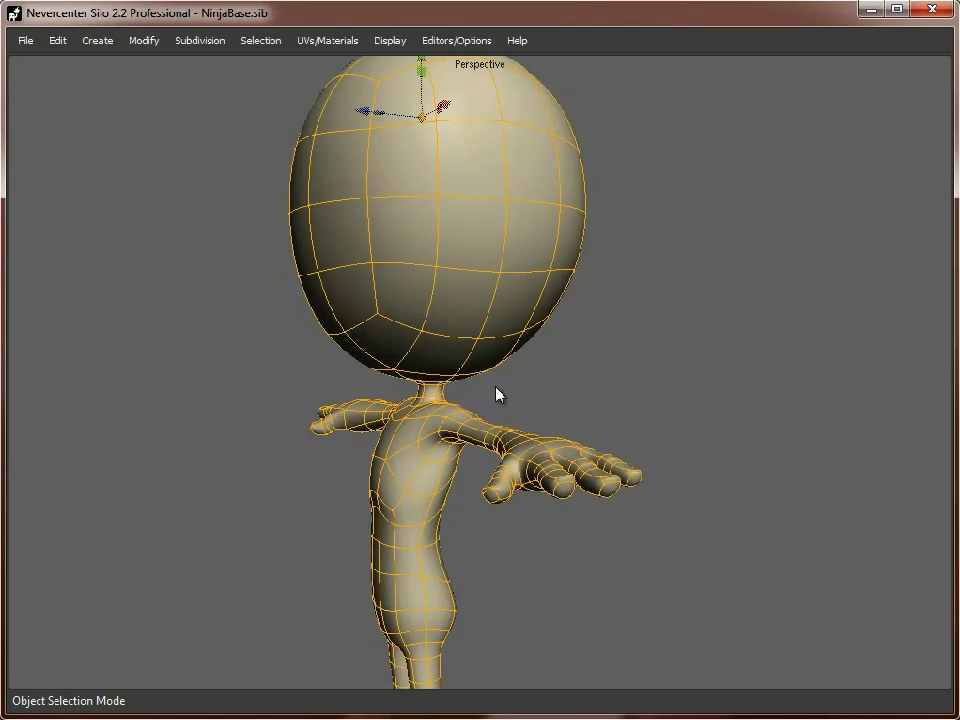
pyautogui.moveTo(290, 332); pyautogui.dragTo(392, 317, button='middle')
pyautogui.moveTo(334, 343); pyautogui.dragTo(652, 354, button='middle')
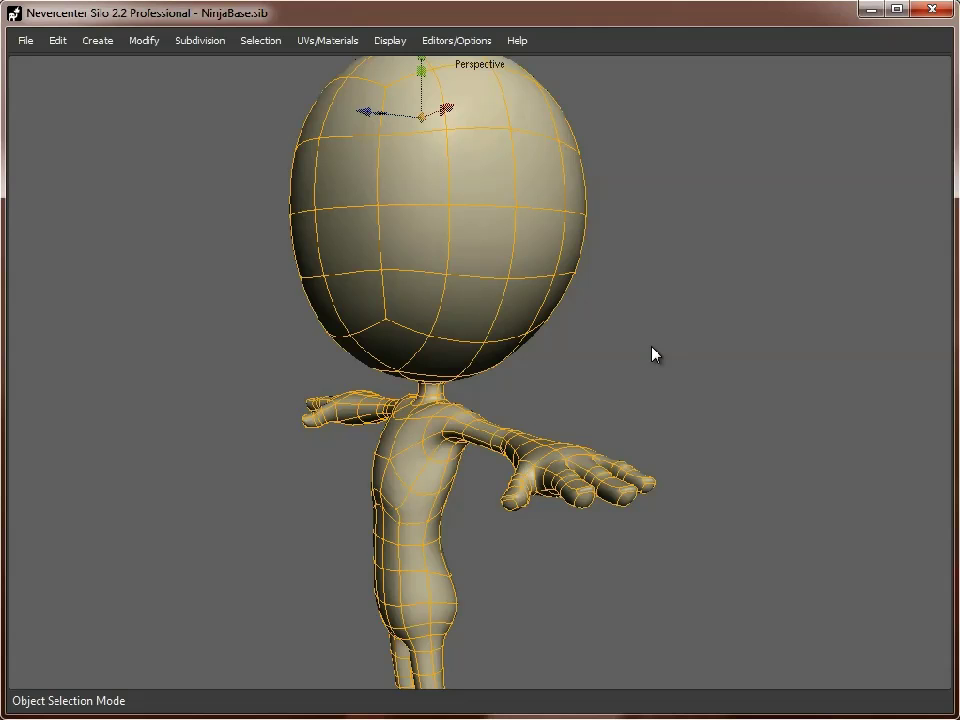
pyautogui.moveTo(658, 354); pyautogui.dragTo(500, 300, button='middle')
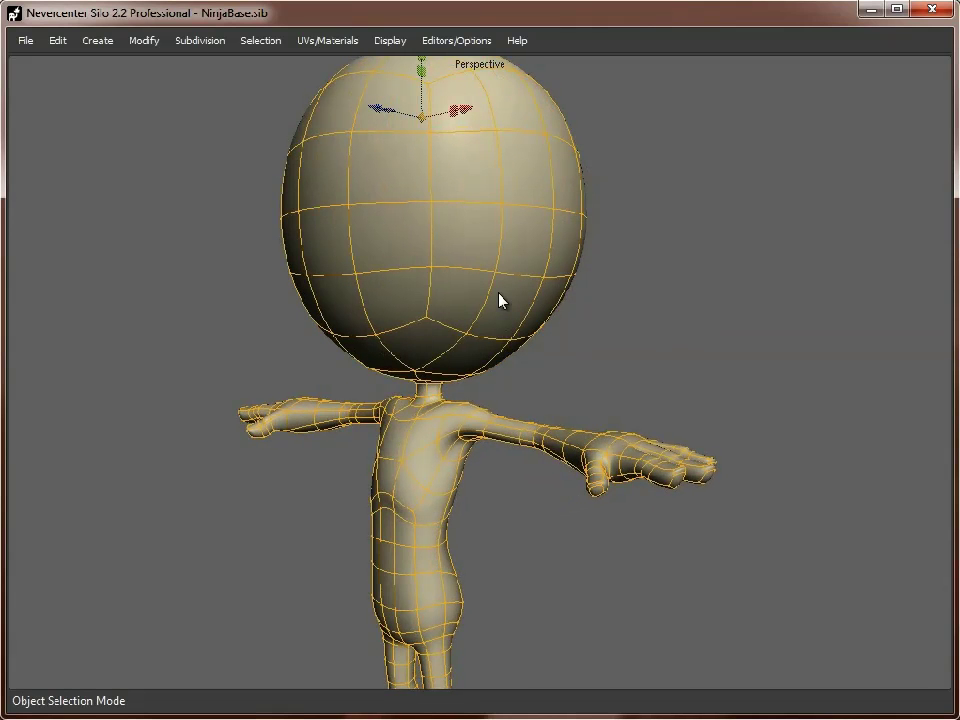
# Duplicate the face loop around the middle of the head as a separate band and subdivide it.
pyautogui.press('d')
pyautogui.click(475, 245)
pyautogui.doubleClick(414, 245)
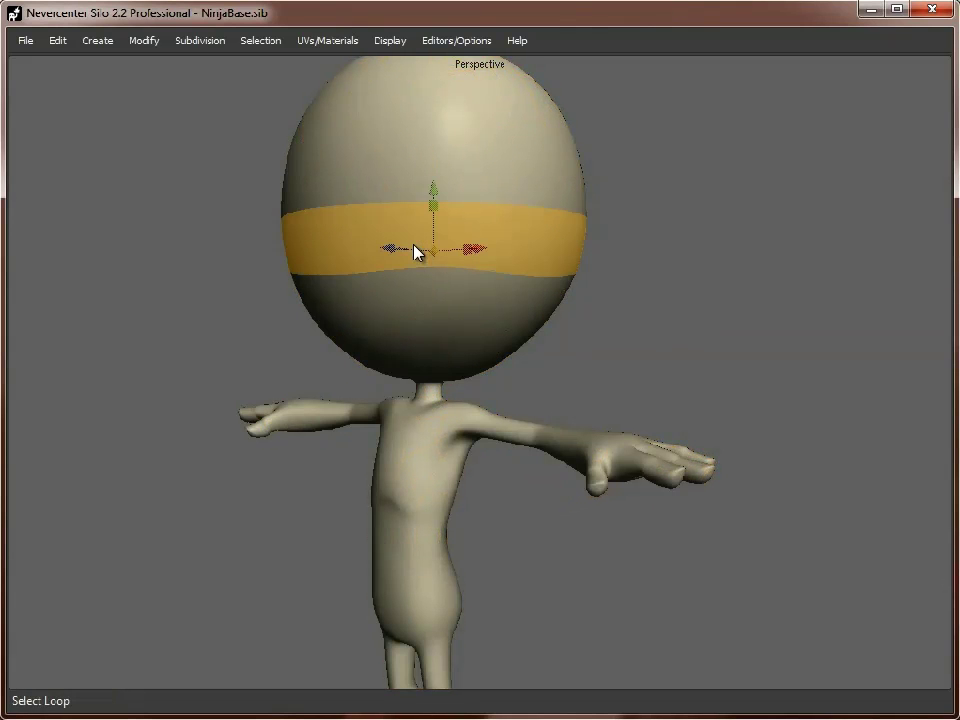
pyautogui.hotkey('ctrl', 'd')
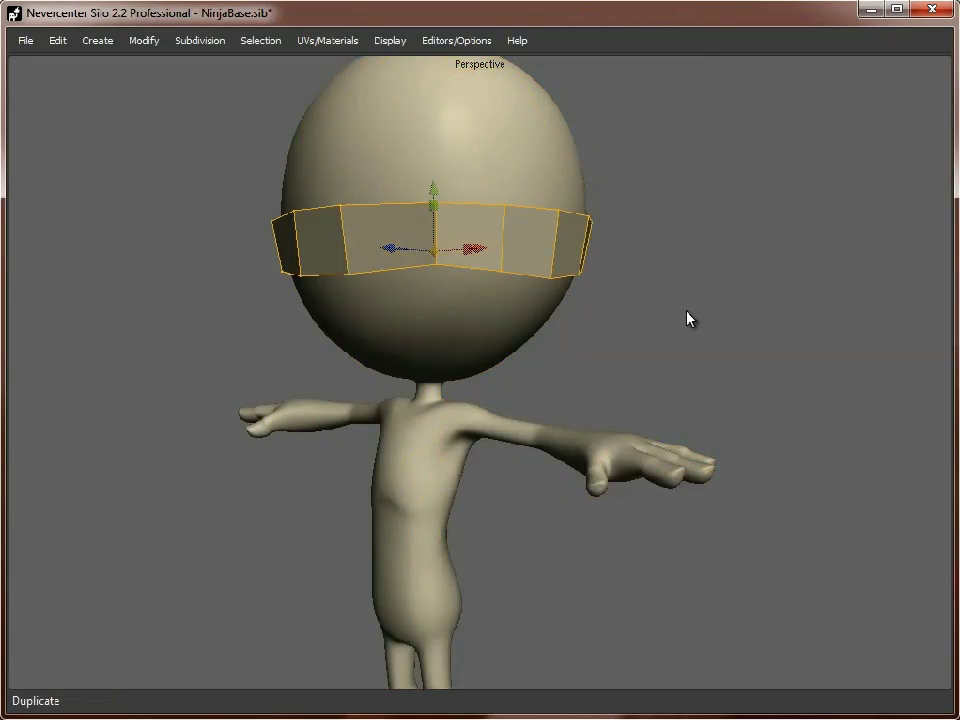
pyautogui.press('c')
pyautogui.moveTo(587, 339)
pyautogui.mouseDown(button='middle')
pyautogui.moveTo(630, 343)
pyautogui.moveTo(586, 341)
pyautogui.mouseUp(button='middle')
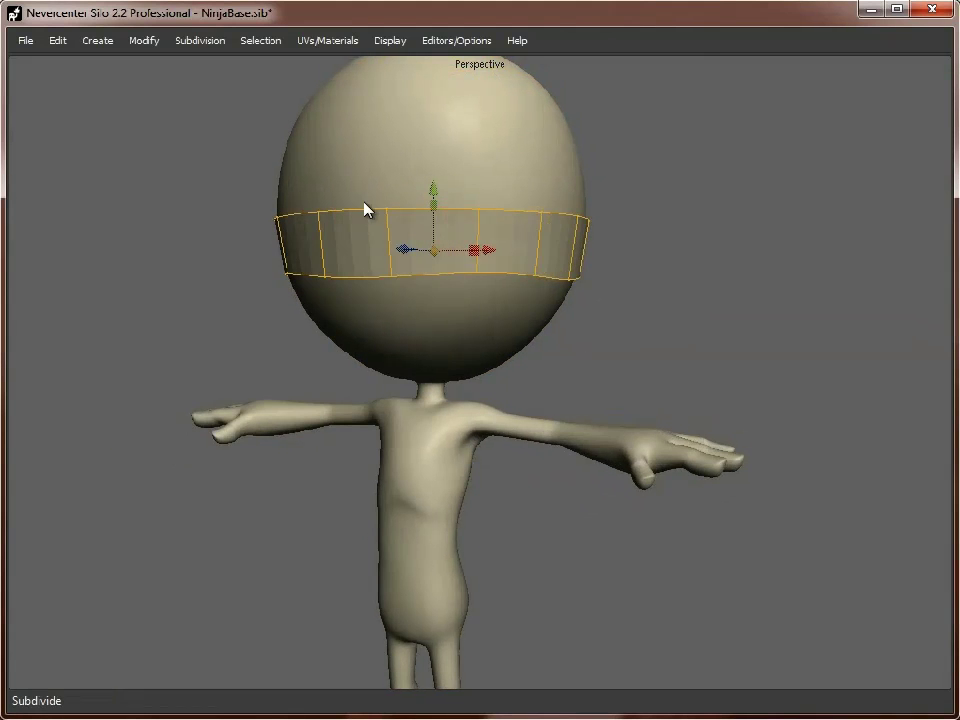
# Level the band's lower border loop, extend it downward over the lower face and scale it in to follow the head.
pyautogui.press('s')
pyautogui.doubleClick(413, 279)
pyautogui.press('r')
pyautogui.press('e')
pyautogui.press('r')
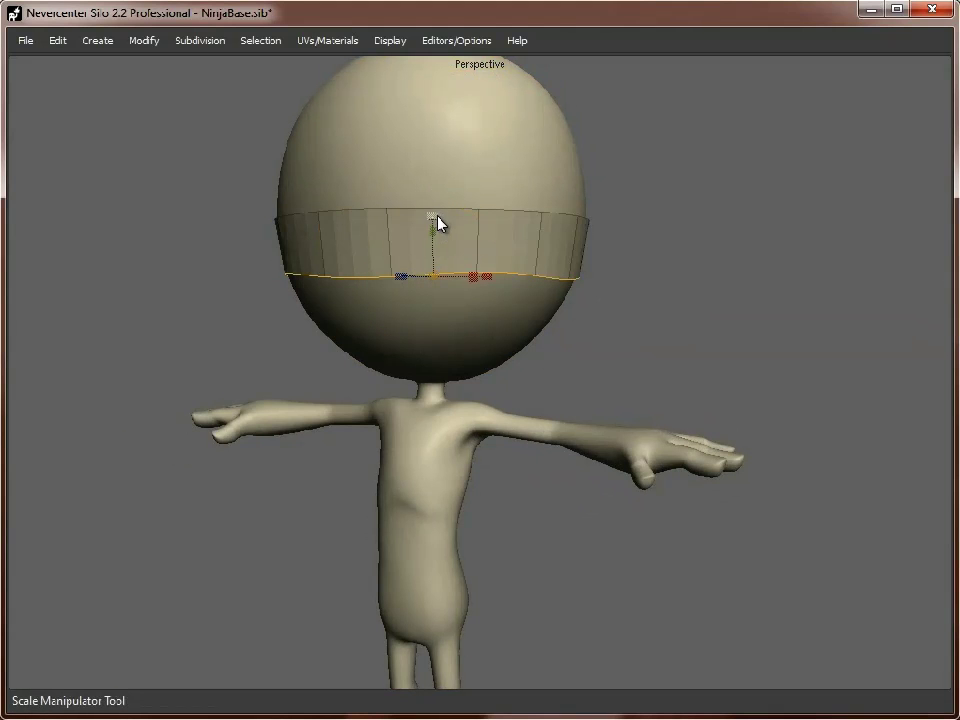
pyautogui.press('x')
pyautogui.press('w')
pyautogui.moveTo(435, 225); pyautogui.dragTo(422, 332)
pyautogui.press('r')
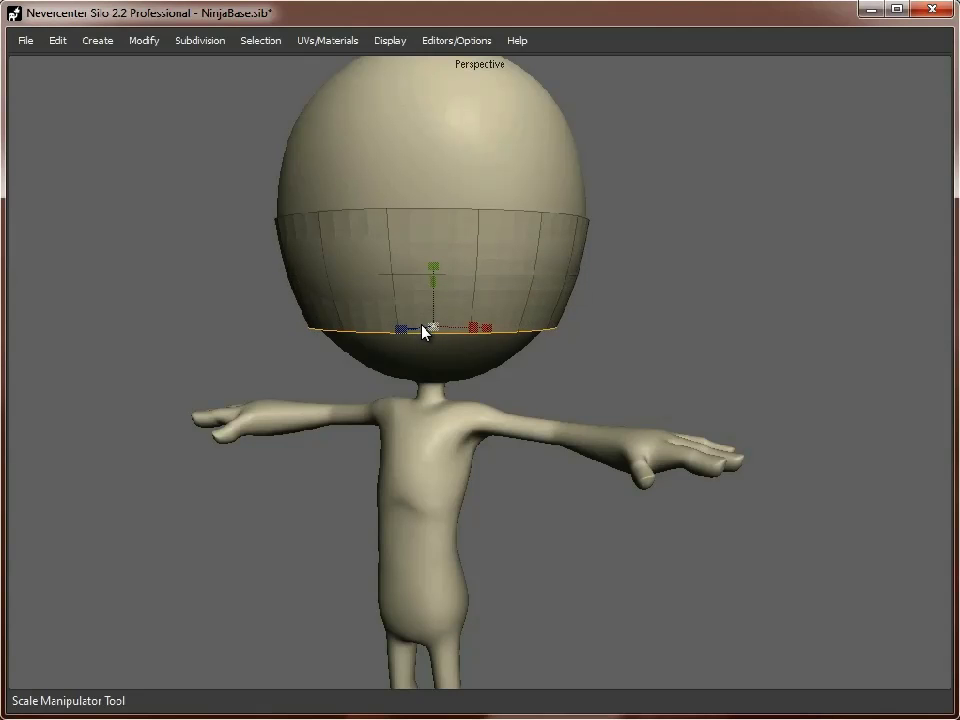
# Extend the mask's lower border again down to the neck and scale it in beneath the head.
pyautogui.press('x')
pyautogui.press('w')
pyautogui.moveTo(431, 270); pyautogui.dragTo(272, 378)
pyautogui.press('r')
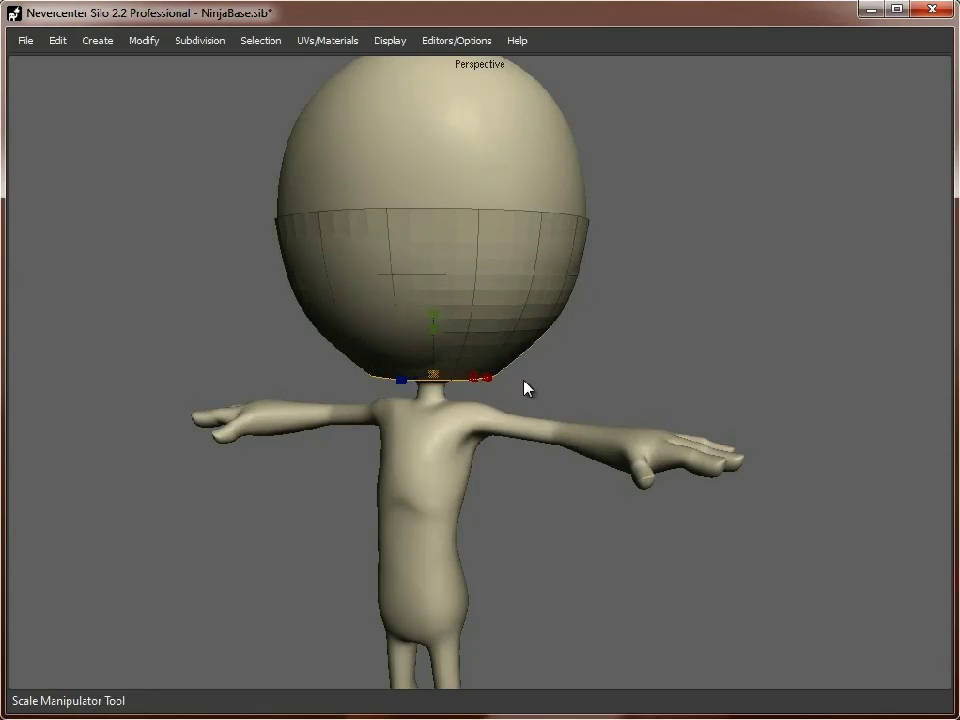
# Scale the mask's lower horizontal edge loops one by one so the mask fits just outside the head surface.
pyautogui.doubleClick(482, 336)
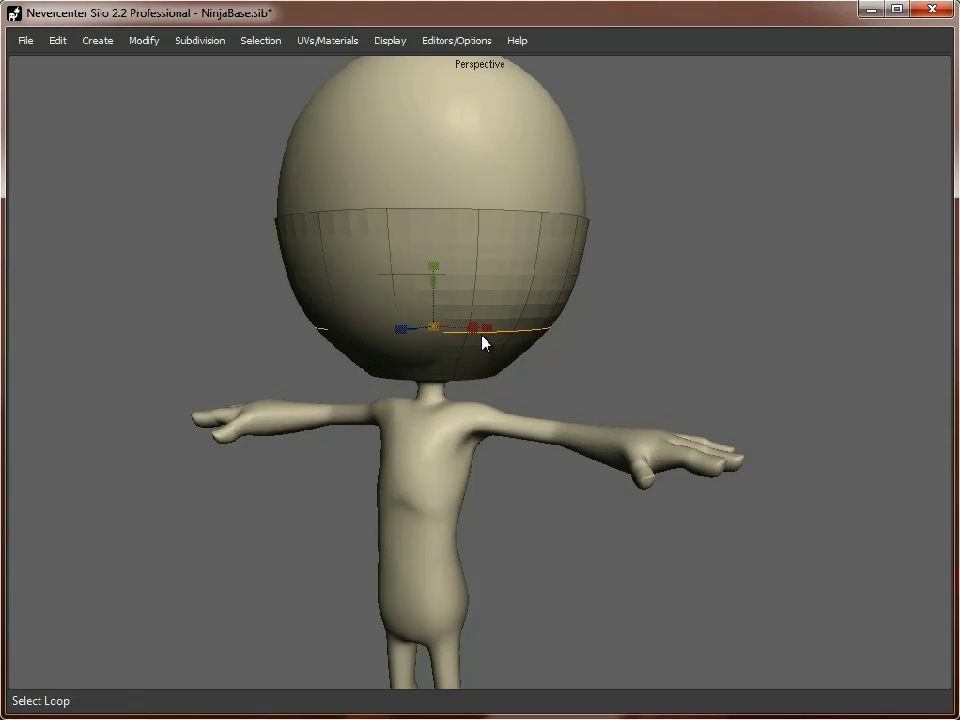
pyautogui.keyDown('alt'); pyautogui.moveTo(508, 392); pyautogui.dragTo(398, 354); pyautogui.keyUp('alt')
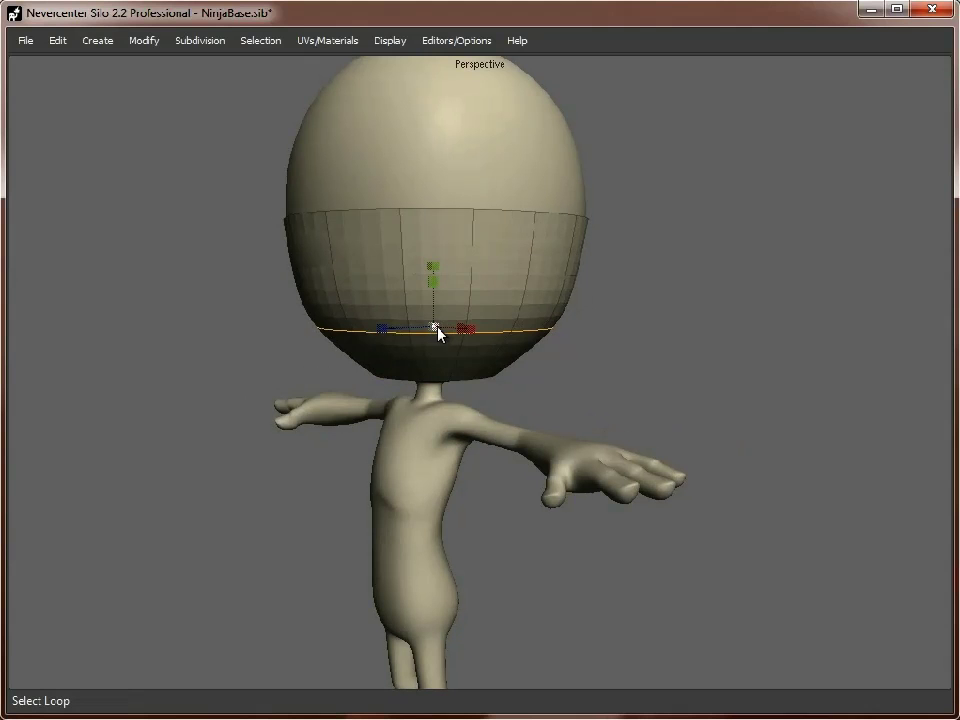
pyautogui.doubleClick(349, 270)
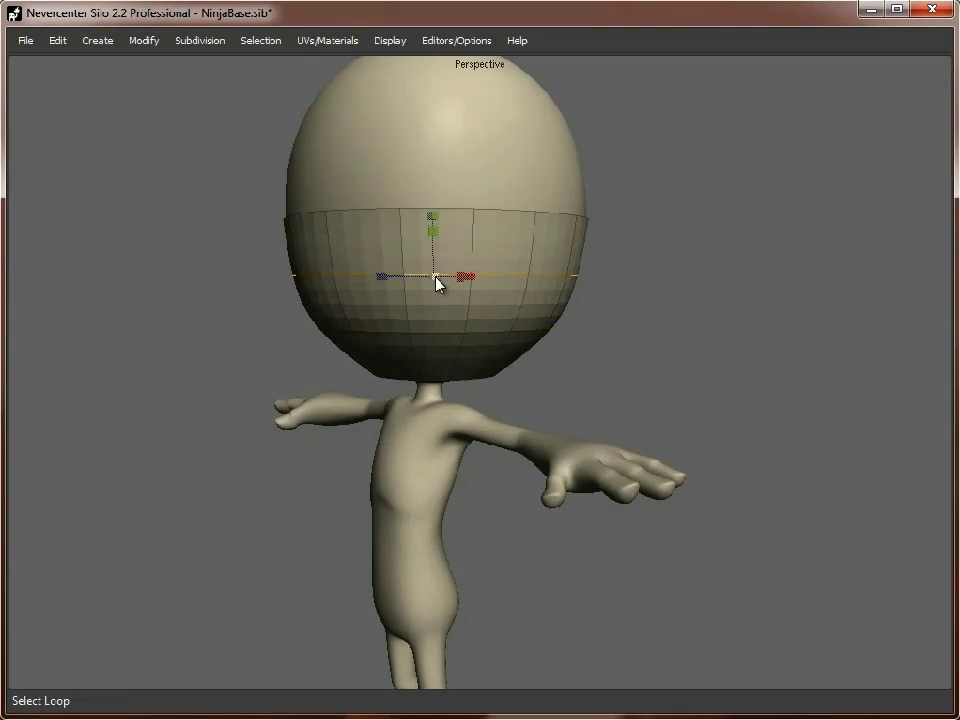
pyautogui.keyDown('alt'); pyautogui.moveTo(501, 364); pyautogui.dragTo(437, 373); pyautogui.keyUp('alt')
pyautogui.doubleClick(426, 381)
pyautogui.keyDown('alt'); pyautogui.moveTo(705, 366); pyautogui.dragTo(405, 274); pyautogui.keyUp('alt')
pyautogui.keyDown('alt'); pyautogui.moveTo(321, 360); pyautogui.dragTo(529, 306); pyautogui.keyUp('alt')
pyautogui.scroll(-3, 579, 316)
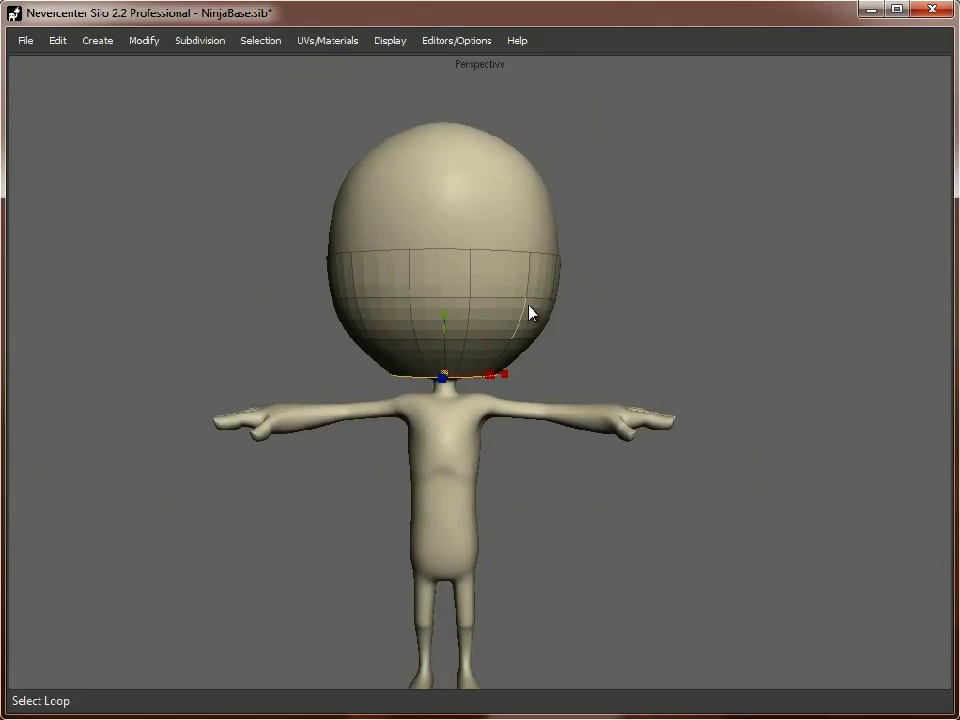
# Shape the mask's top border by raising its front centre over the nose and lowering the rest around the sides.
pyautogui.scroll(2, 529, 306)
pyautogui.click(434, 212)
pyautogui.moveTo(428, 157); pyautogui.dragTo(428, 150)
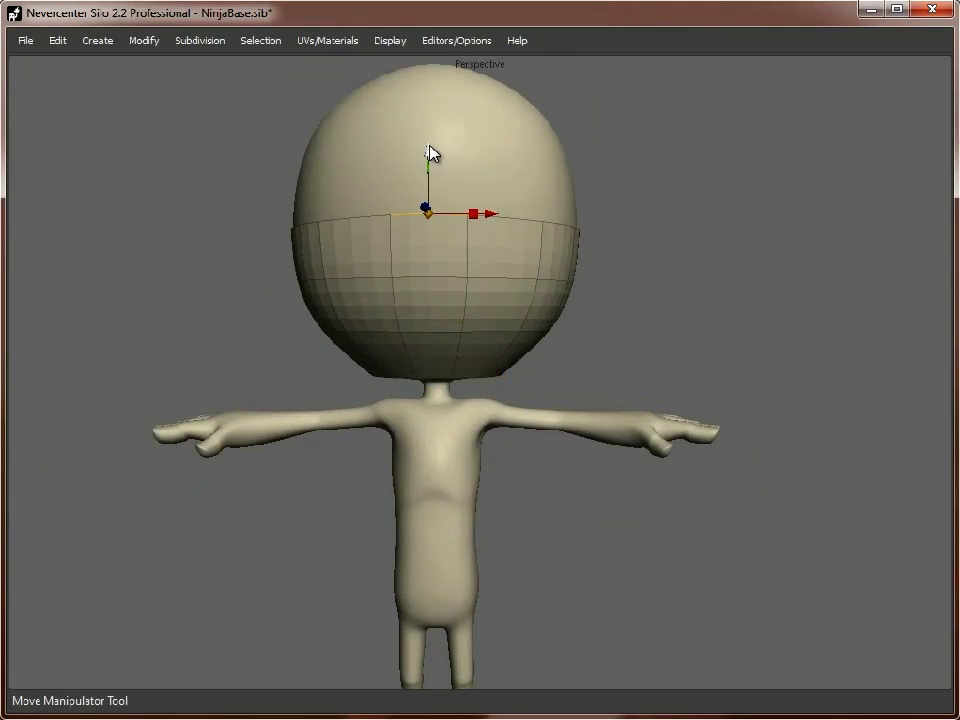
pyautogui.doubleClick(565, 228)
pyautogui.keyDown('ctrl'); pyautogui.click(524, 215); pyautogui.keyUp('ctrl')
pyautogui.moveTo(440, 180); pyautogui.dragTo(440, 200)
pyautogui.moveTo(474, 220); pyautogui.dragTo(540, 296, button='middle')
# Extend the mask's top border loop inward against the head to form a lip, and select the lip's outer edge loop.
pyautogui.click(358, 219)
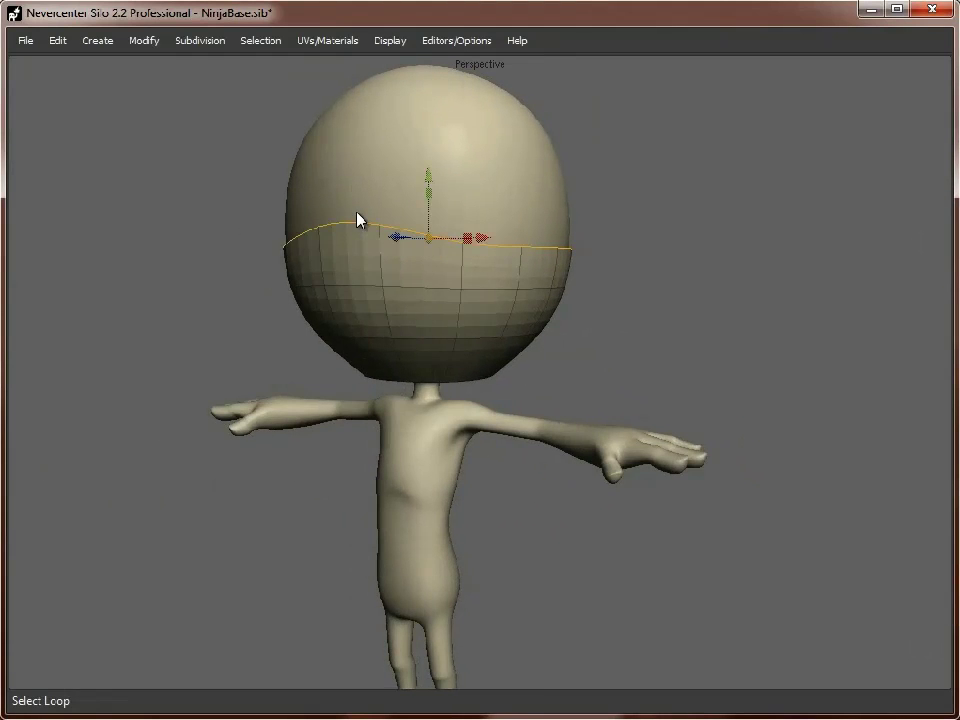
pyautogui.press('x')
pyautogui.press('r')
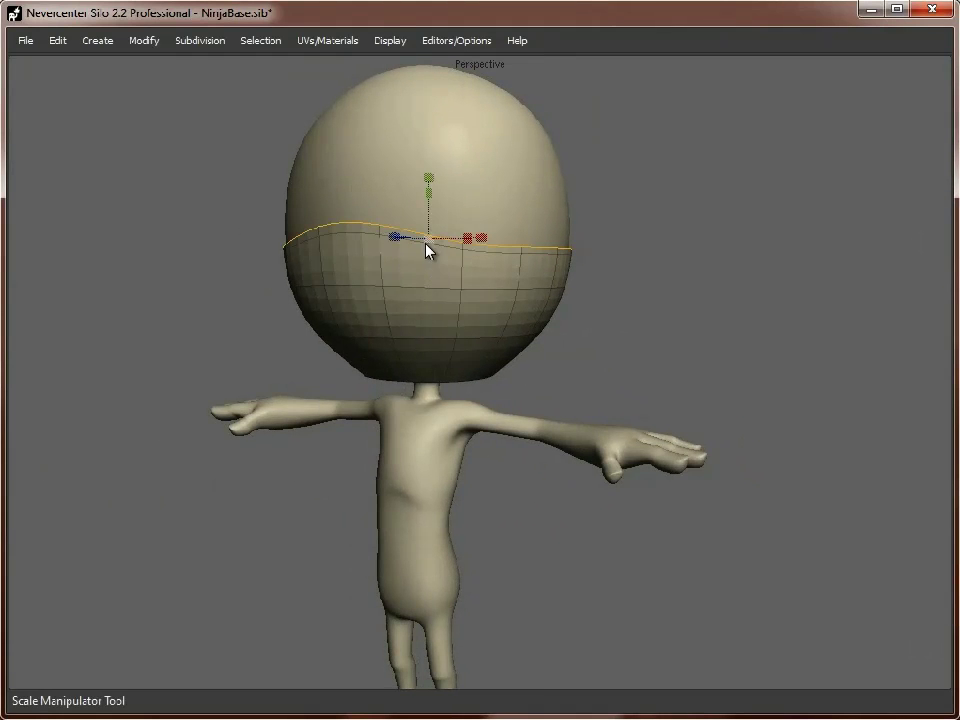
pyautogui.moveTo(426, 240); pyautogui.dragTo(425, 240)
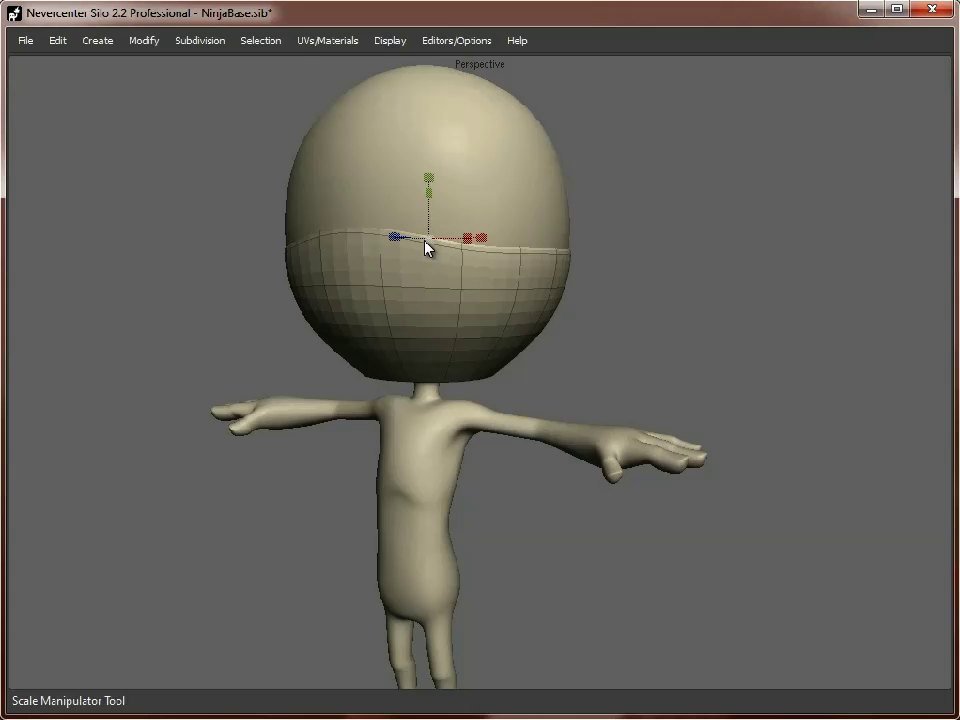
pyautogui.doubleClick(428, 243)
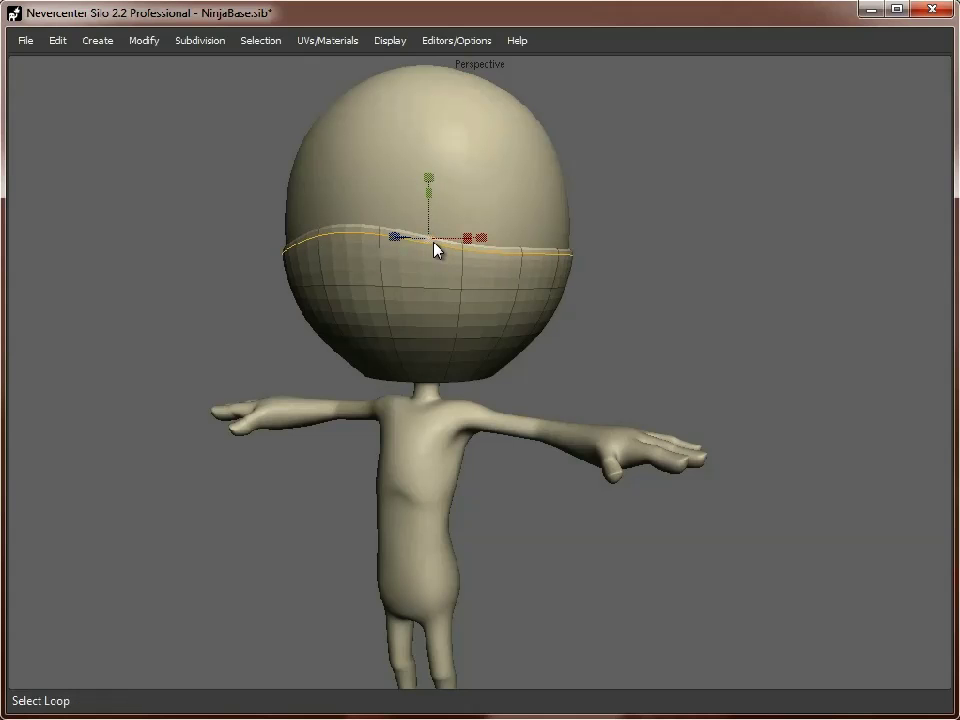
# Return to object selection, display the mask in Smooth Shade Mode and hide its wireframe.
pyautogui.press('f')
pyautogui.moveTo(397, 295); pyautogui.dragTo(640, 302, button='middle')
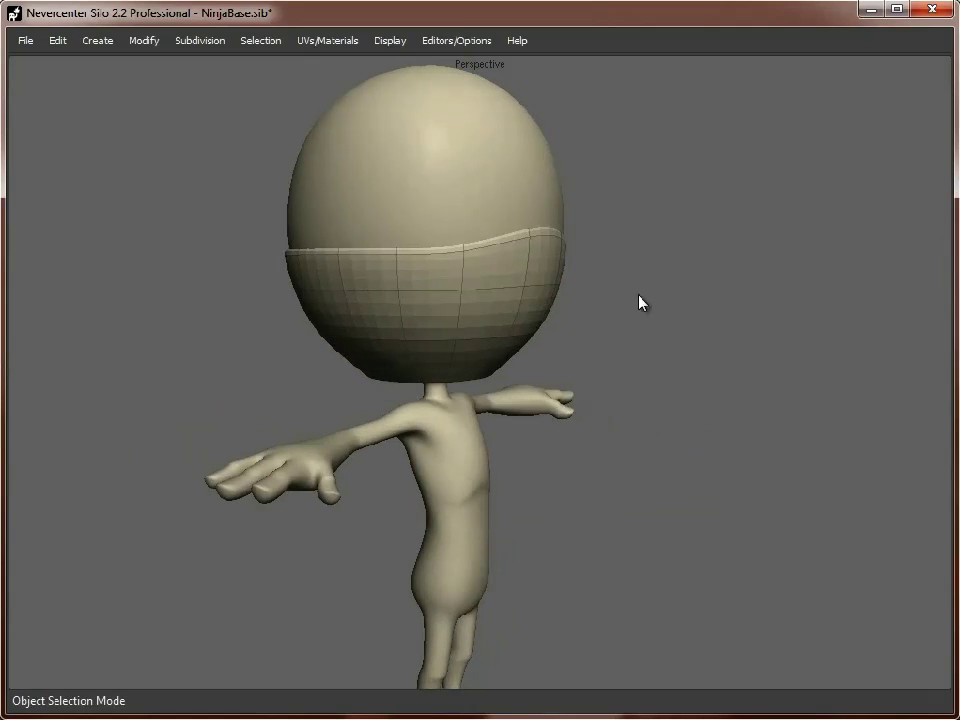
pyautogui.rightClick(735, 297)
pyautogui.moveTo(806, 470)
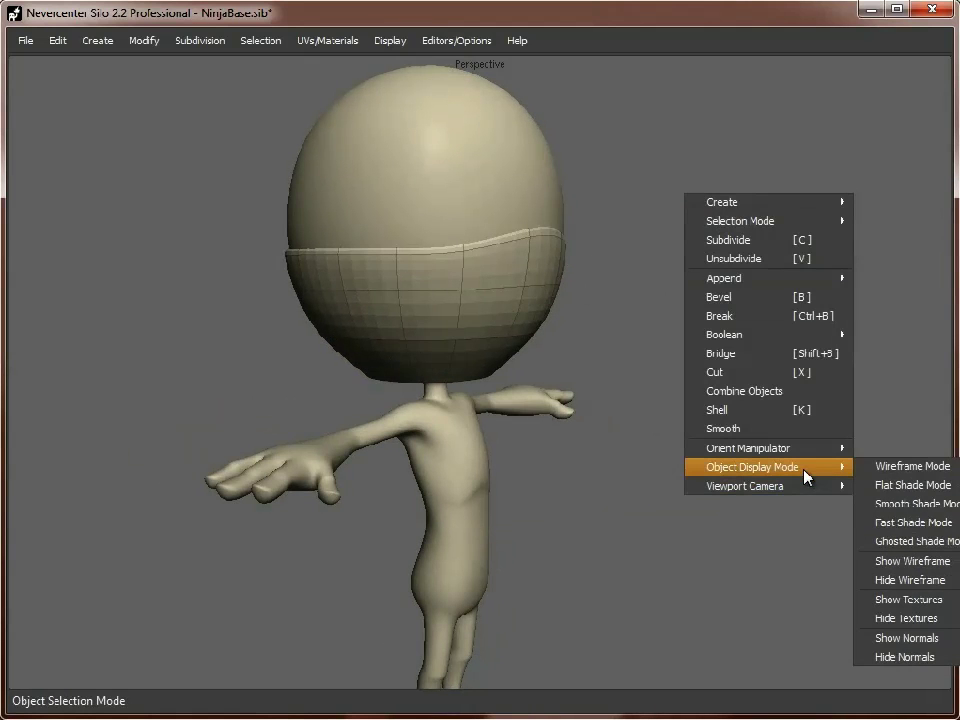
pyautogui.click(899, 503)
pyautogui.moveTo(720, 337); pyautogui.dragTo(647, 388, button='middle')
pyautogui.rightClick(647, 388)
pyautogui.moveTo(715, 490)
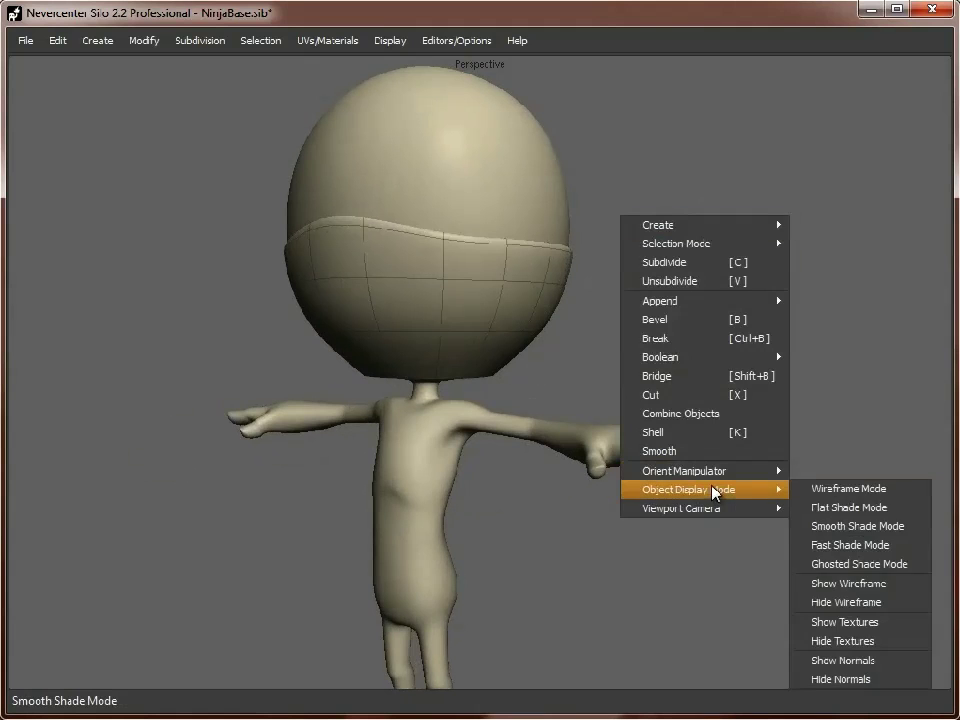
pyautogui.click(846, 602)
# Examine the smooth-shaded mask's fit against the head from the front, the sides and above.
pyautogui.moveTo(257, 364); pyautogui.dragTo(493, 416, button='middle')
pyautogui.scroll(-4, 534, 392)
pyautogui.scroll(3, 493, 416)
pyautogui.moveTo(391, 311); pyautogui.dragTo(660, 509, button='middle')
pyautogui.hotkey('ctrl', 'a')
pyautogui.moveTo(582, 481); pyautogui.dragTo(549, 489, button='middle')
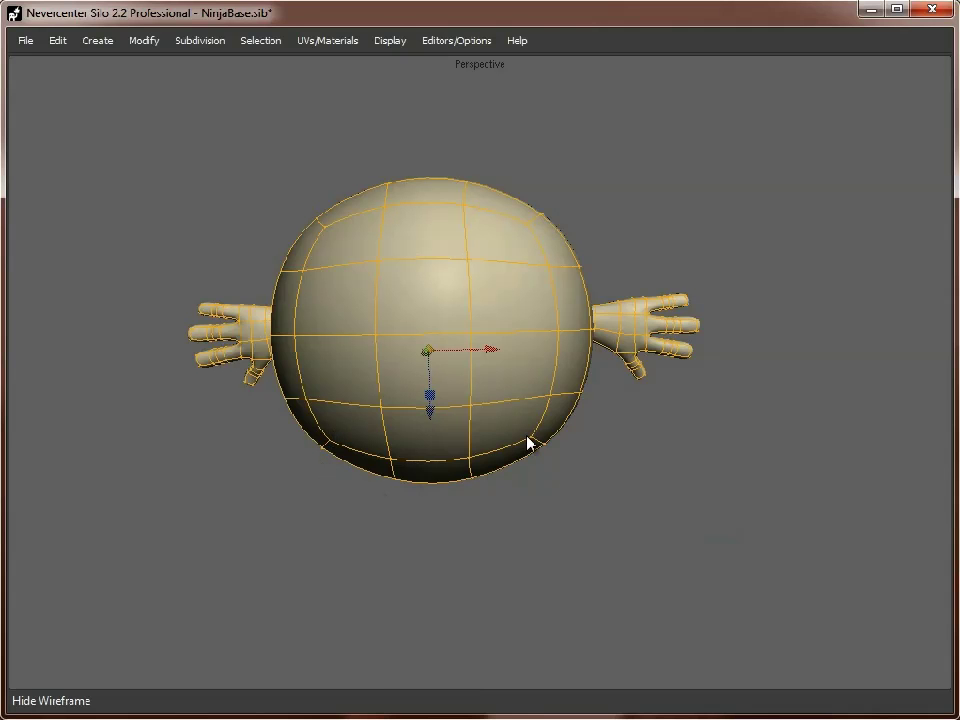
pyautogui.moveTo(583, 489); pyautogui.dragTo(737, 466, button='middle')
pyautogui.moveTo(631, 511); pyautogui.dragTo(638, 363, button='middle')
pyautogui.click(709, 374)
pyautogui.moveTo(709, 374); pyautogui.dragTo(567, 377, button='middle')
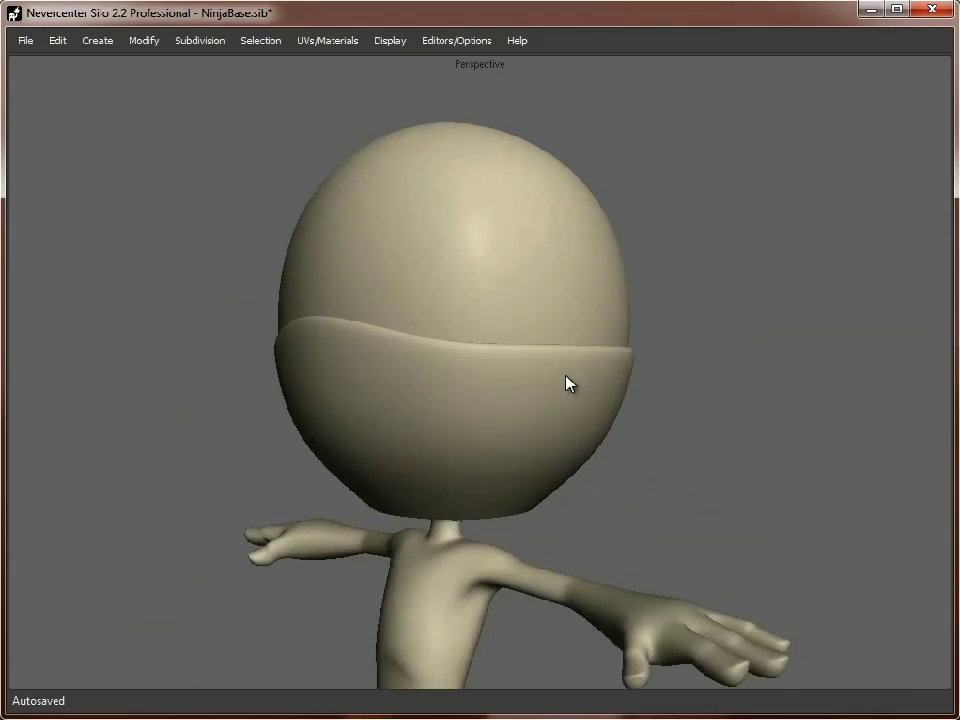
# Select the mask's bottom border edge loop and extrude it slightly.
pyautogui.click(568, 384)
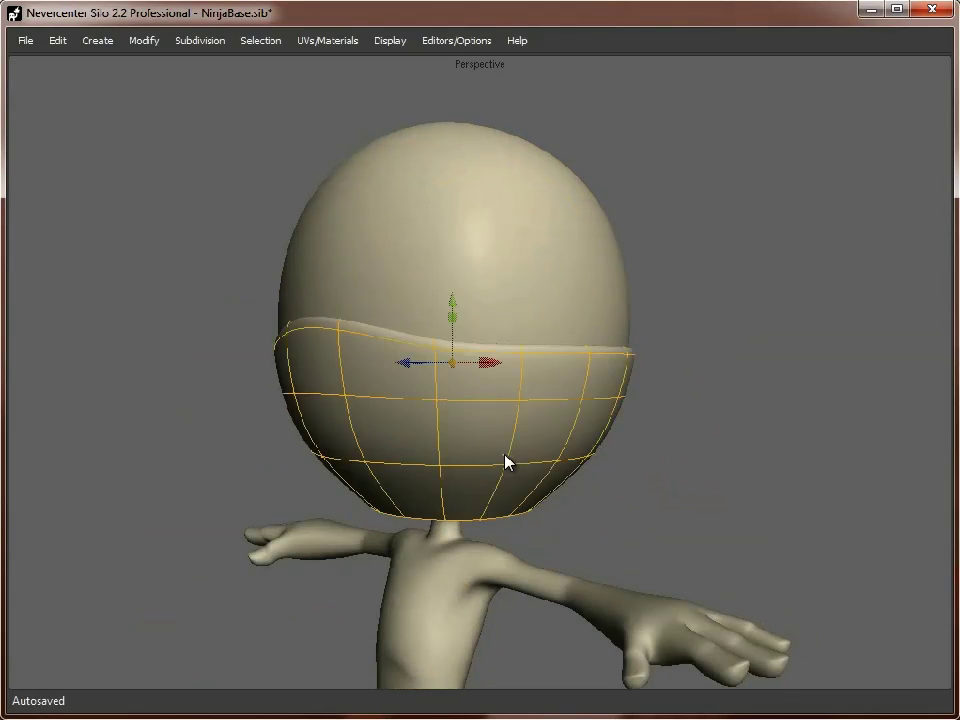
pyautogui.moveTo(508, 461); pyautogui.dragTo(471, 354, button='middle')
pyautogui.scroll(1, 471, 354)
pyautogui.press('s')
pyautogui.doubleClick(430, 433)
pyautogui.press('r')
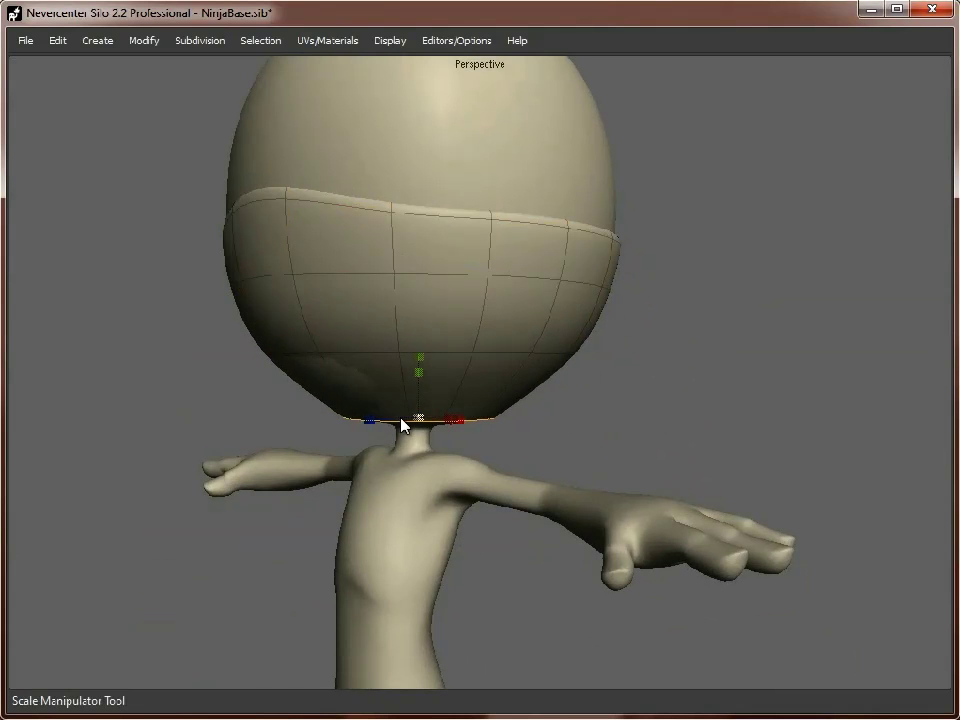
pyautogui.moveTo(398, 424); pyautogui.dragTo(490, 452, button='middle')
pyautogui.press('w')
pyautogui.moveTo(354, 419); pyautogui.dragTo(348, 420)
# Move the extruded bottom loop down and scale it in closely around the neck.
pyautogui.moveTo(349, 426); pyautogui.dragTo(420, 444, button='middle')
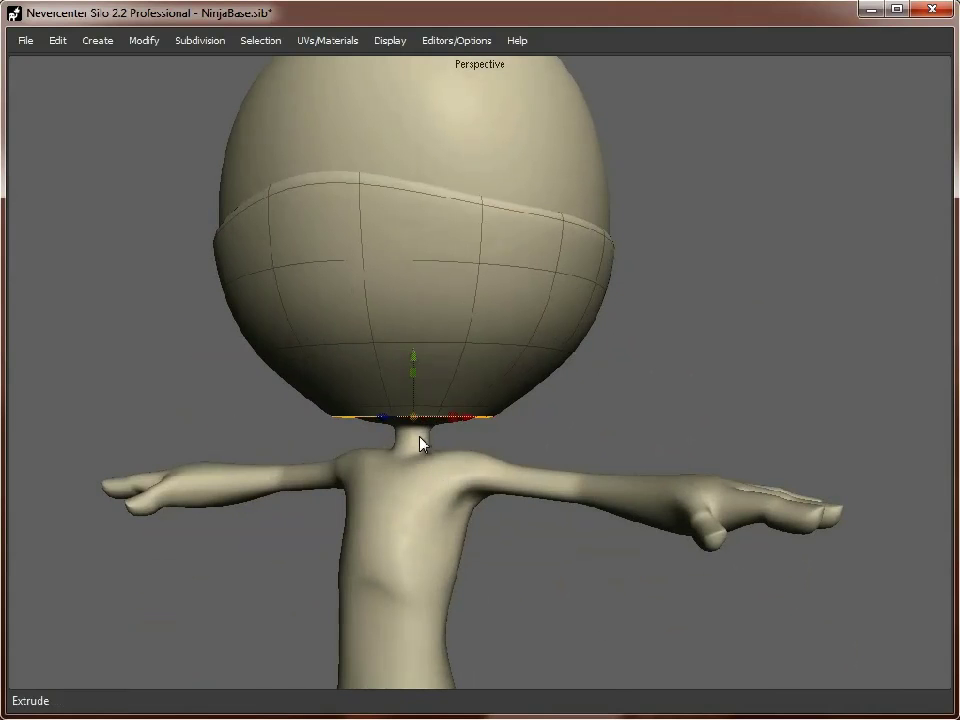
pyautogui.moveTo(411, 358); pyautogui.dragTo(414, 377)
pyautogui.press('r')
pyautogui.moveTo(387, 435)
pyautogui.mouseDown()
pyautogui.moveTo(265, 432)
pyautogui.moveTo(444, 434)
pyautogui.moveTo(385, 432)
pyautogui.mouseUp()
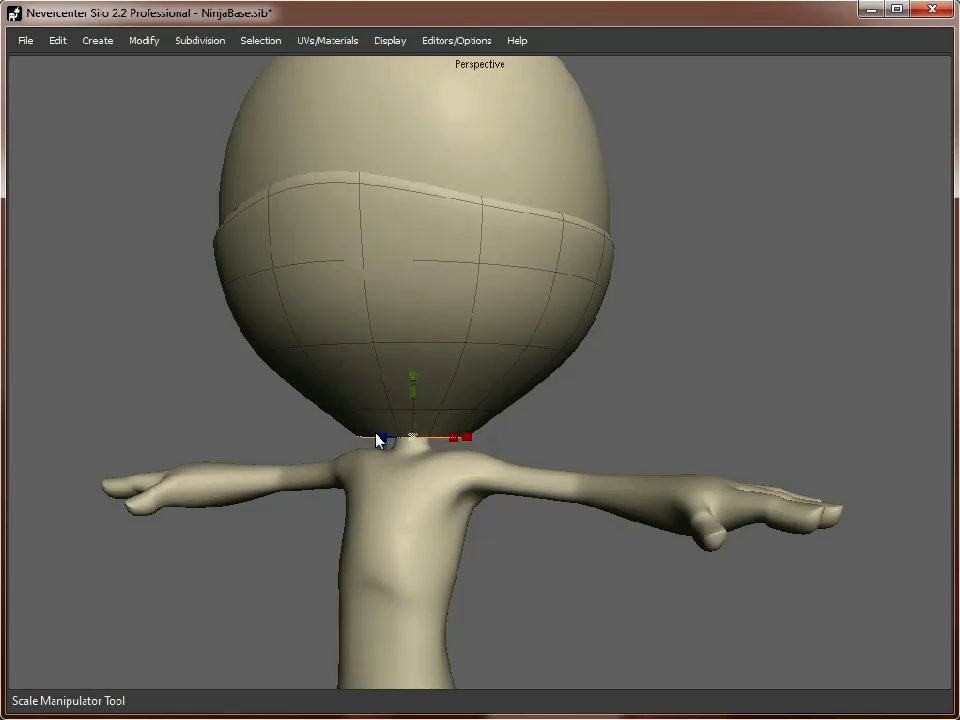
# Extend the narrowed bottom loop downward to form a short collar around the neck.
pyautogui.press('w')
pyautogui.moveTo(412, 379)
pyautogui.mouseDown()
pyautogui.moveTo(411, 369)
pyautogui.moveTo(416, 394)
pyautogui.mouseUp()
pyautogui.press('z')
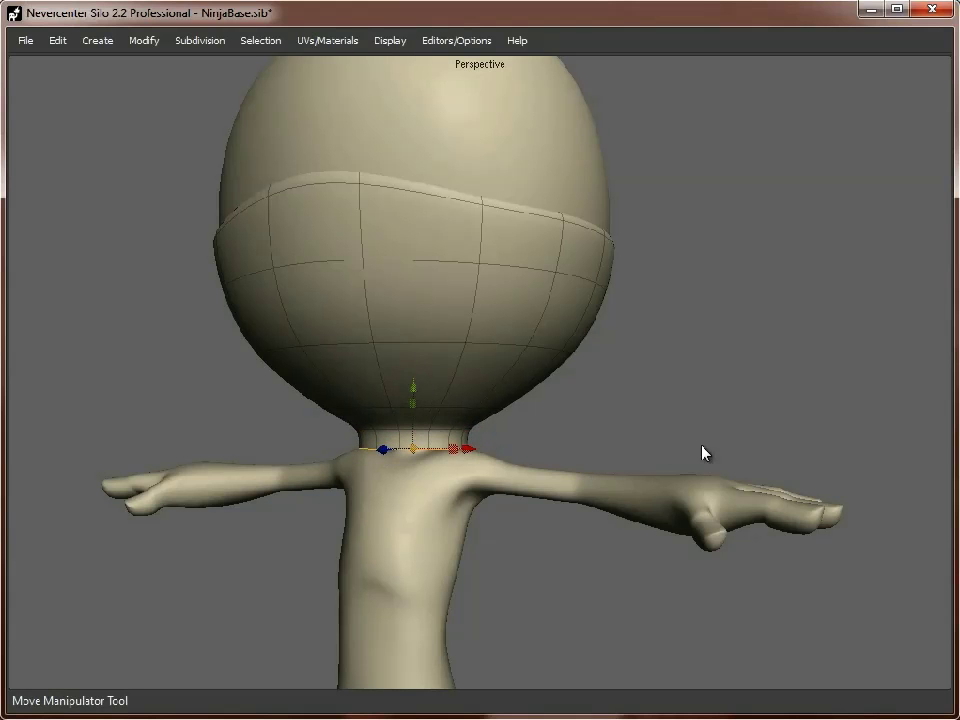
# Slide the two edge loops above the collar to even out the mask's lower curve, and return to object selection.
pyautogui.moveTo(703, 452); pyautogui.dragTo(490, 468, button='middle')
pyautogui.moveTo(362, 474); pyautogui.dragTo(456, 476, button='middle')
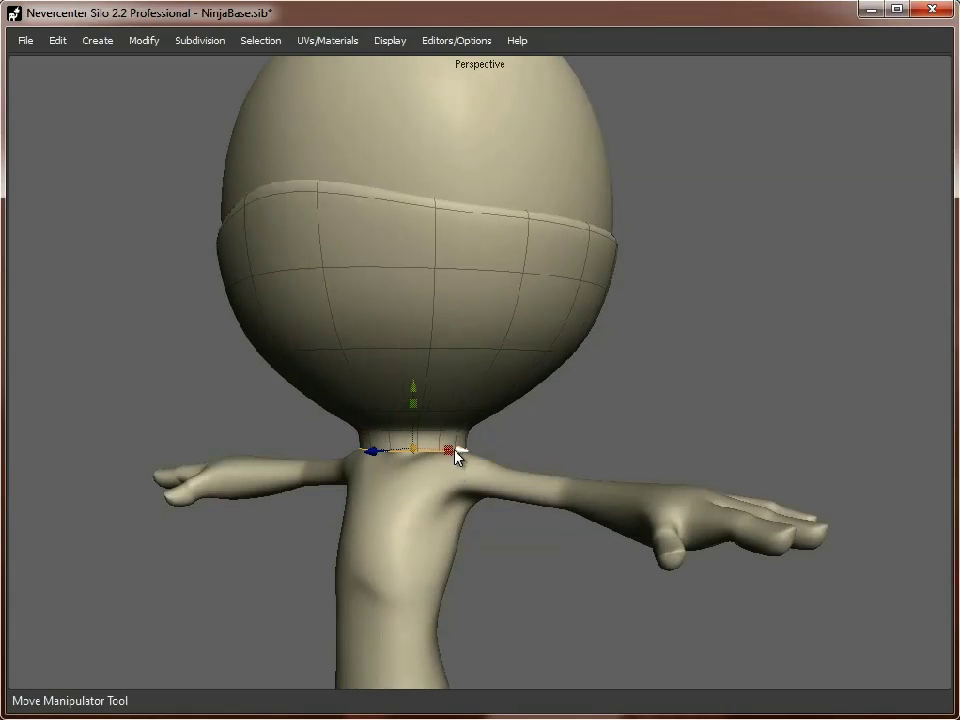
pyautogui.doubleClick(440, 424)
pyautogui.hotkey('shift', 's')
pyautogui.moveTo(441, 415); pyautogui.dragTo(462, 415)
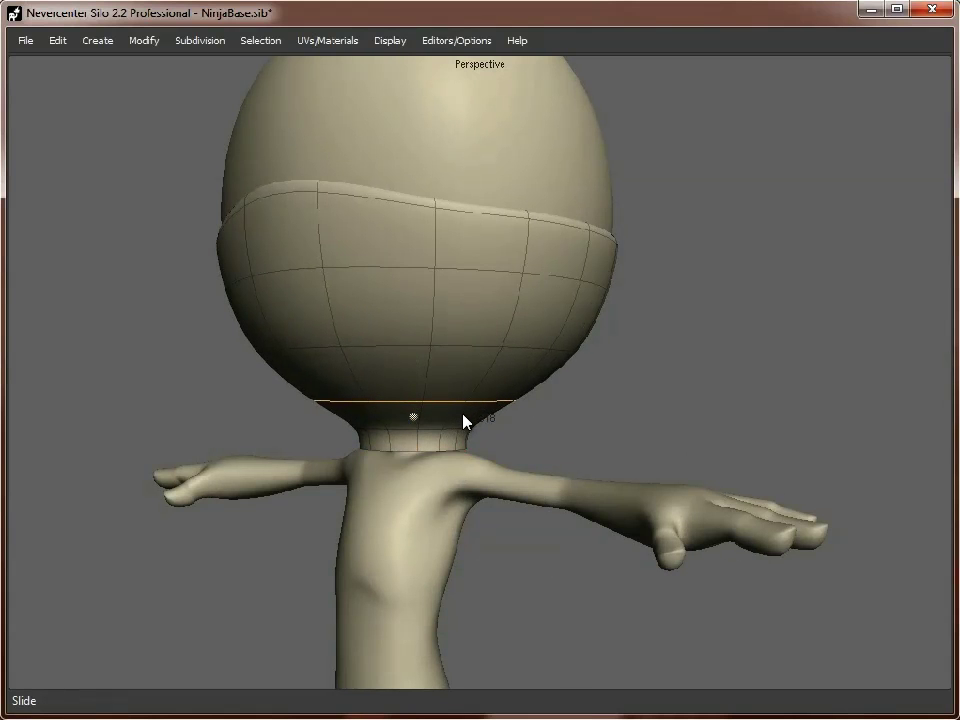
pyautogui.doubleClick(470, 348)
pyautogui.hotkey('shift', 's')
pyautogui.moveTo(484, 354)
pyautogui.mouseDown()
pyautogui.moveTo(471, 349)
pyautogui.moveTo(491, 352)
pyautogui.moveTo(482, 351)
pyautogui.mouseUp()
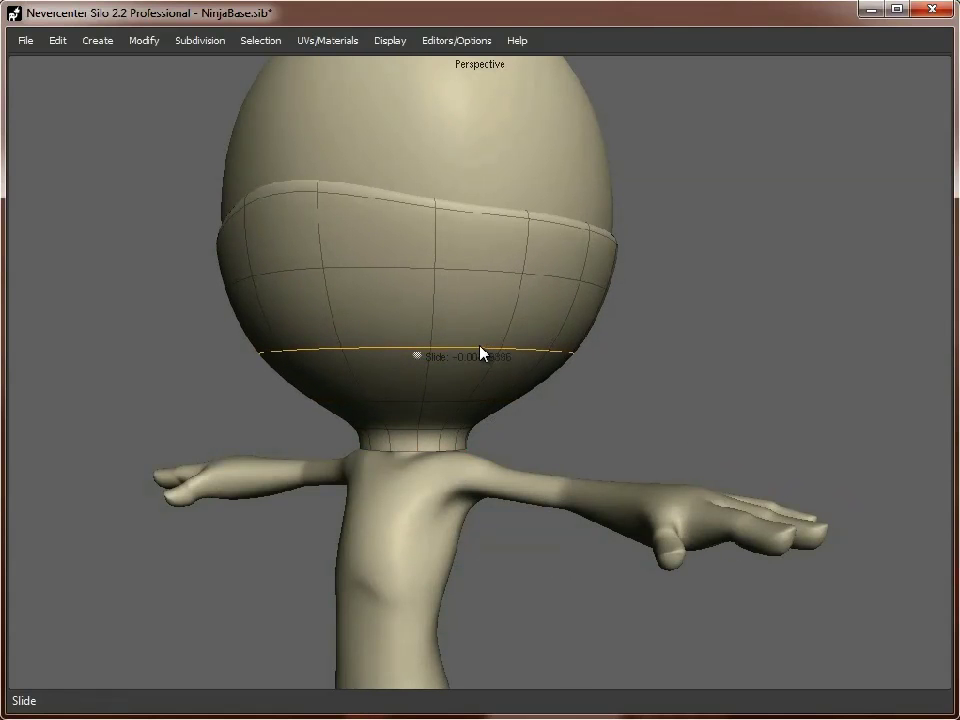
pyautogui.moveTo(694, 392)
pyautogui.mouseDown(button='middle')
pyautogui.moveTo(673, 377)
pyautogui.moveTo(697, 400)
pyautogui.mouseUp(button='middle')
pyautogui.press('f')
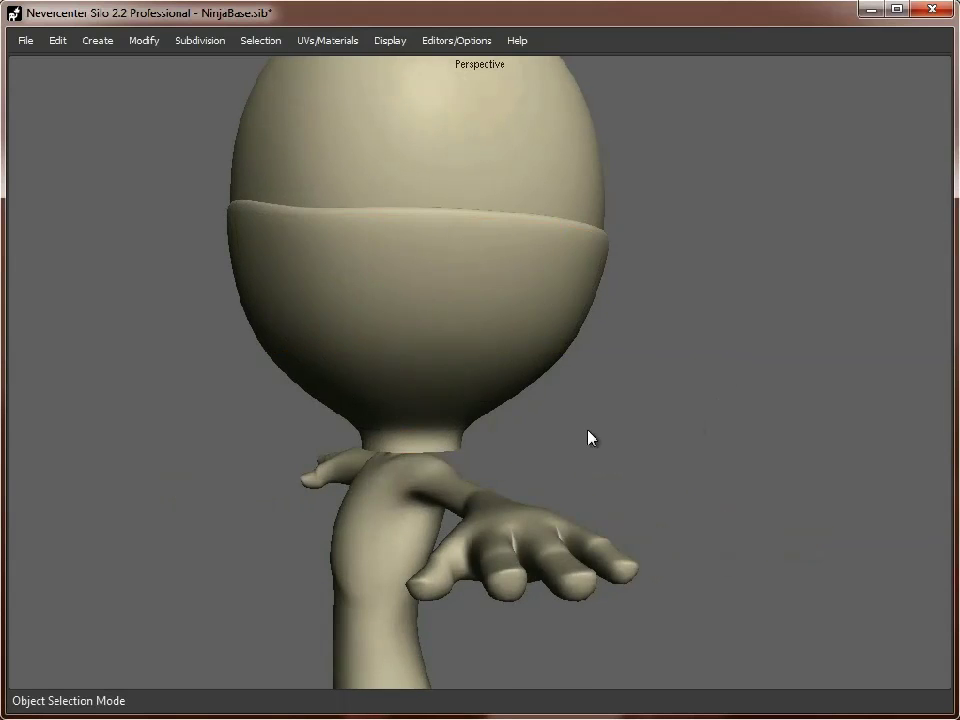
# Try splitting in an extra horizontal edge loop around the middle of the mask.
pyautogui.moveTo(589, 437); pyautogui.dragTo(621, 439, button='middle')
pyautogui.scroll(-4, 621, 439)
pyautogui.scroll(4, 485, 393)
pyautogui.moveTo(337, 381); pyautogui.dragTo(456, 422, button='middle')
pyautogui.click(527, 446)
pyautogui.press('2')
pyautogui.moveTo(527, 446); pyautogui.dragTo(730, 424, button='middle')
pyautogui.hotkey('shift', 'x')
pyautogui.click(582, 417)
pyautogui.click(229, 371)
# Try shaping a fold by pulling one edge of the new loop up and outward at the mask's cheek.
pyautogui.moveTo(244, 369); pyautogui.dragTo(489, 407, button='middle')
pyautogui.click(441, 396)
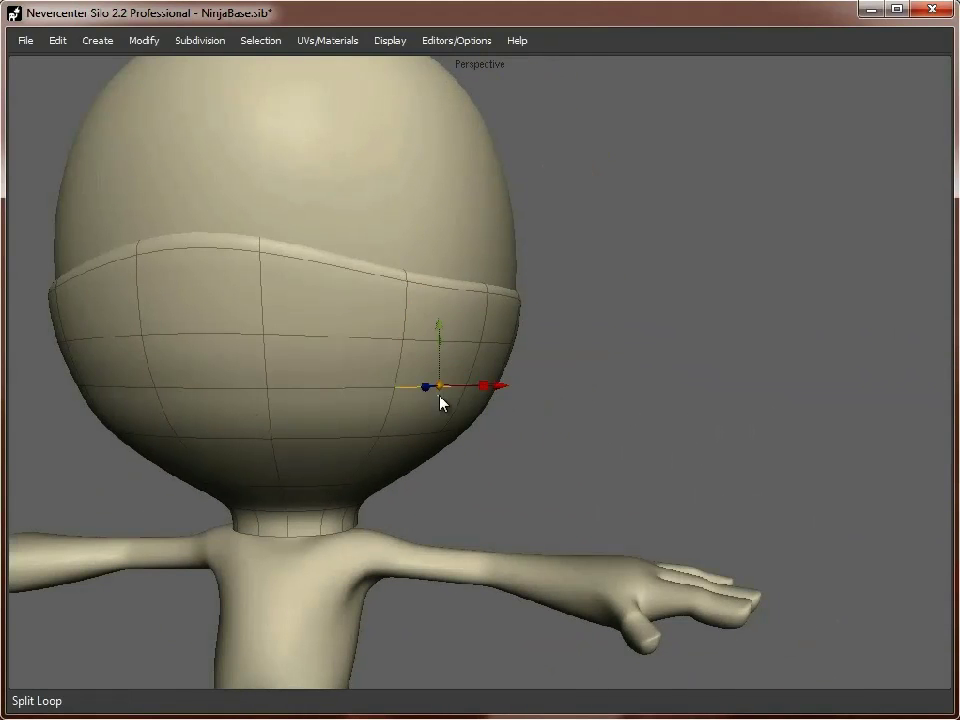
pyautogui.moveTo(408, 396); pyautogui.dragTo(426, 395, button='middle')
pyautogui.moveTo(439, 386)
pyautogui.mouseDown()
pyautogui.moveTo(441, 401)
pyautogui.moveTo(431, 354)
pyautogui.moveTo(448, 345)
pyautogui.moveTo(448, 377)
pyautogui.moveTo(438, 377)
pyautogui.mouseUp()
pyautogui.moveTo(436, 404)
pyautogui.mouseDown(button='middle')
pyautogui.moveTo(435, 418)
pyautogui.moveTo(448, 401)
pyautogui.mouseUp(button='middle')
pyautogui.moveTo(448, 401); pyautogui.dragTo(460, 382)
pyautogui.moveTo(418, 435); pyautogui.dragTo(445, 415)
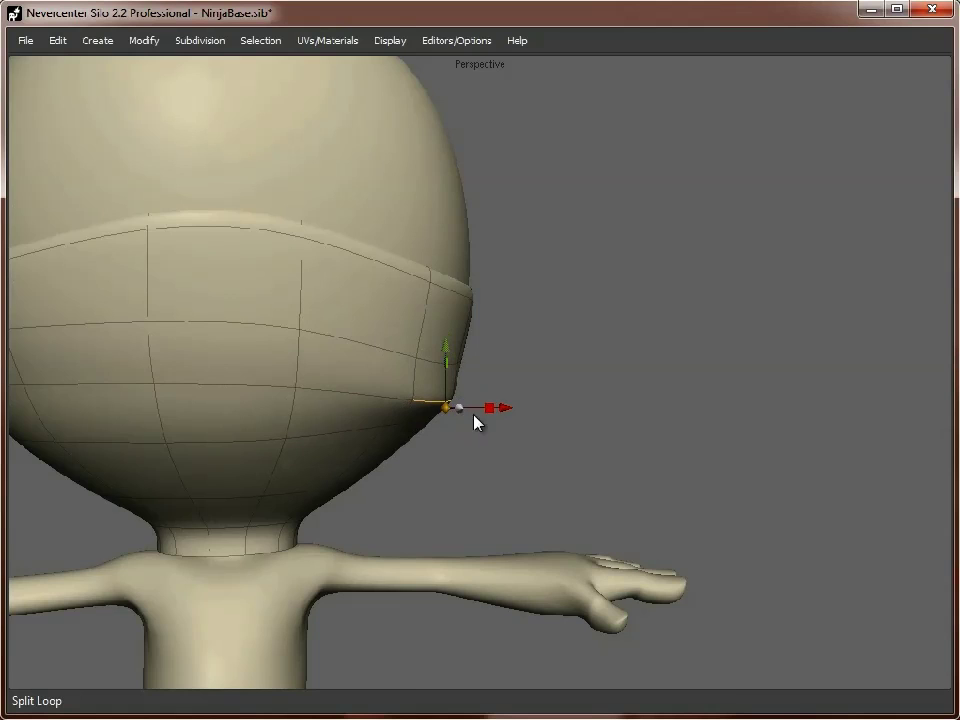
# Check the cheek fold in object selection, and undo both the fold and the added edge loop.
pyautogui.moveTo(590, 418); pyautogui.dragTo(525, 456, button='middle')
pyautogui.press('f')
pyautogui.moveTo(714, 435); pyautogui.dragTo(771, 412, button='middle')
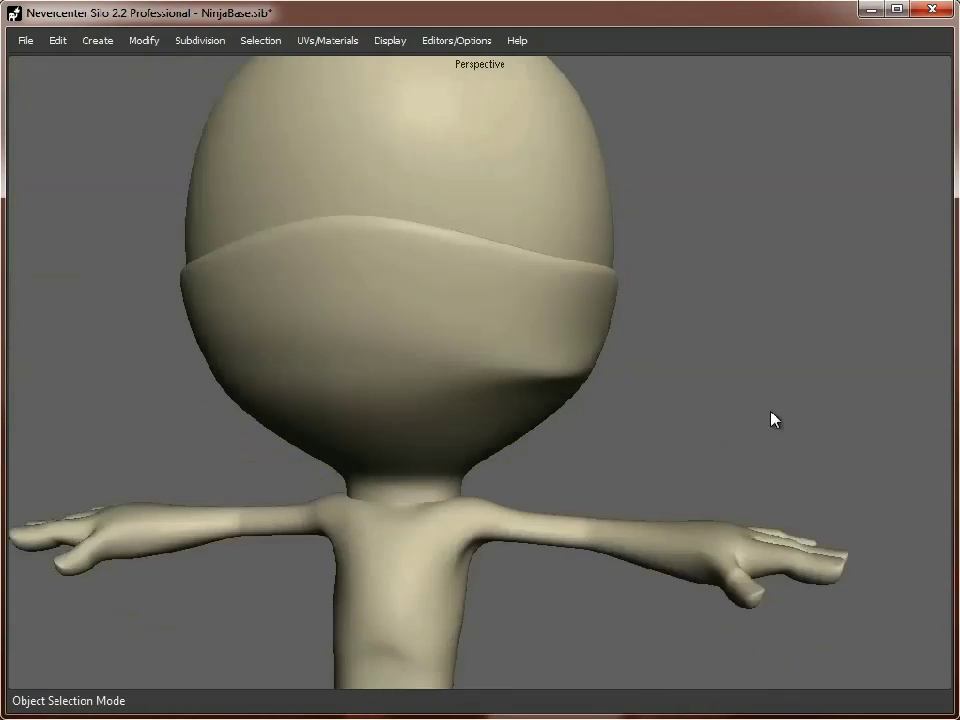
pyautogui.scroll(-5, 771, 412)
pyautogui.moveTo(495, 425); pyautogui.dragTo(543, 427, button='middle')
pyautogui.scroll(4, 543, 427)
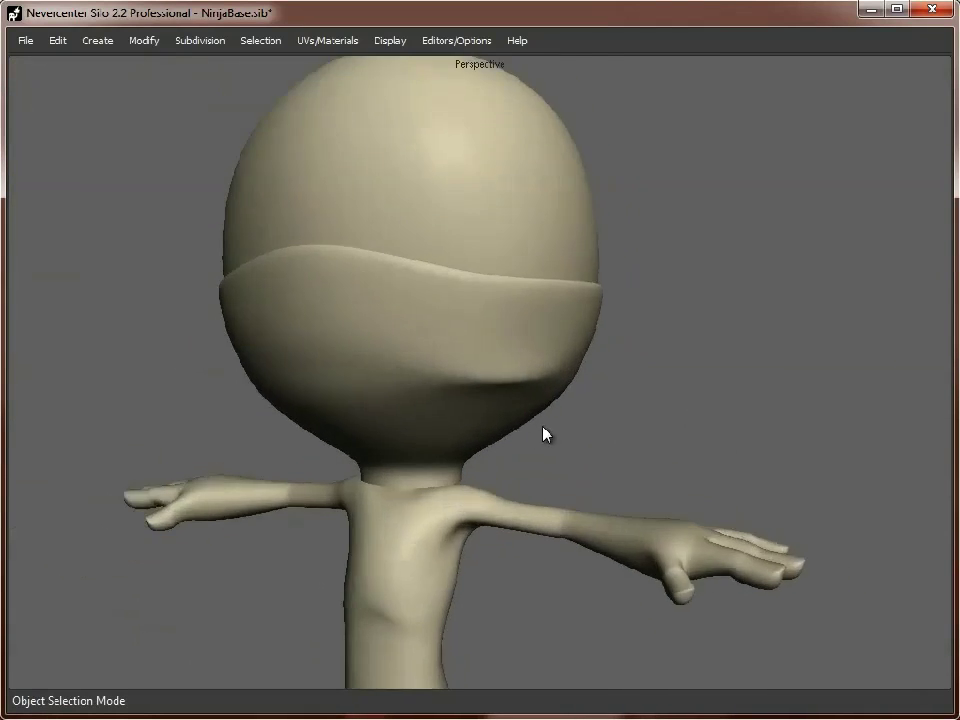
pyautogui.scroll(2, 545, 434)
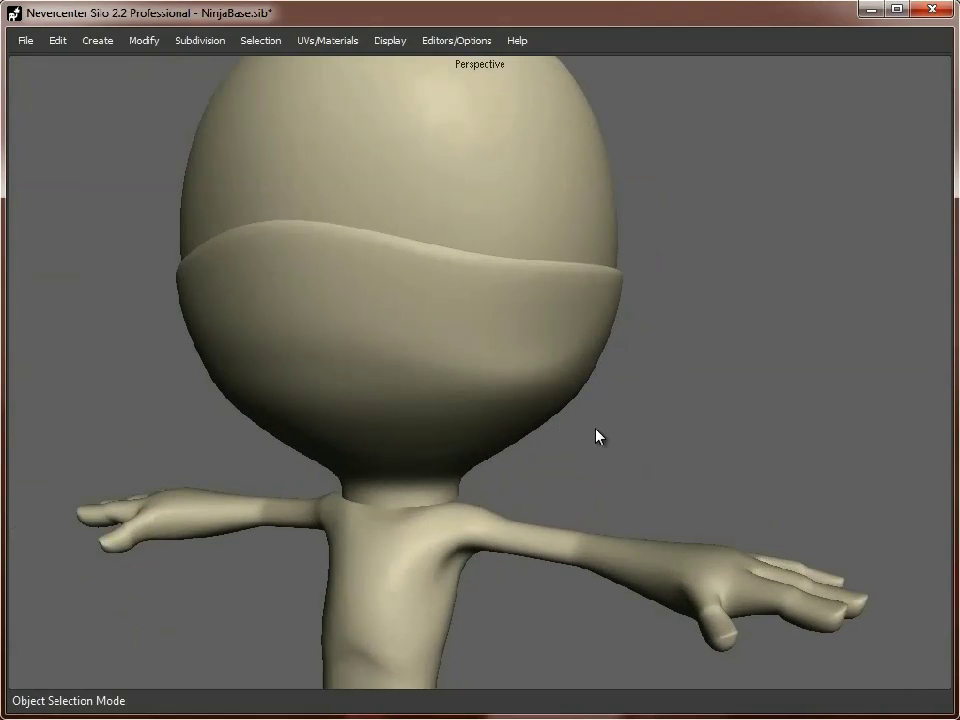
pyautogui.moveTo(700, 436); pyautogui.dragTo(506, 412, button='middle')
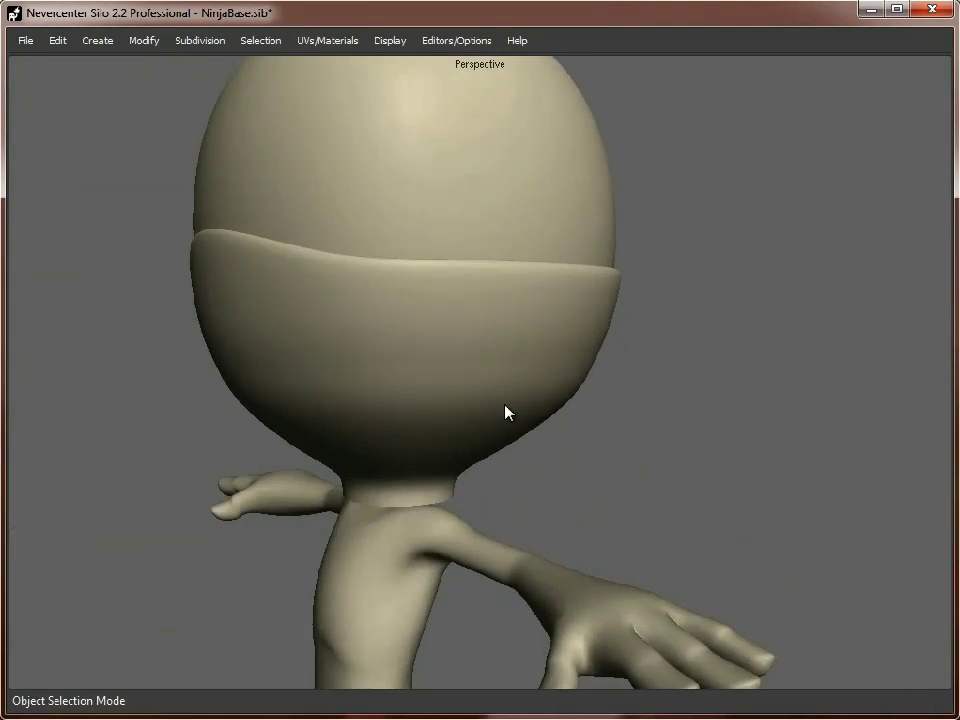
pyautogui.click(478, 409)
pyautogui.moveTo(671, 426); pyautogui.dragTo(636, 426, button='middle')
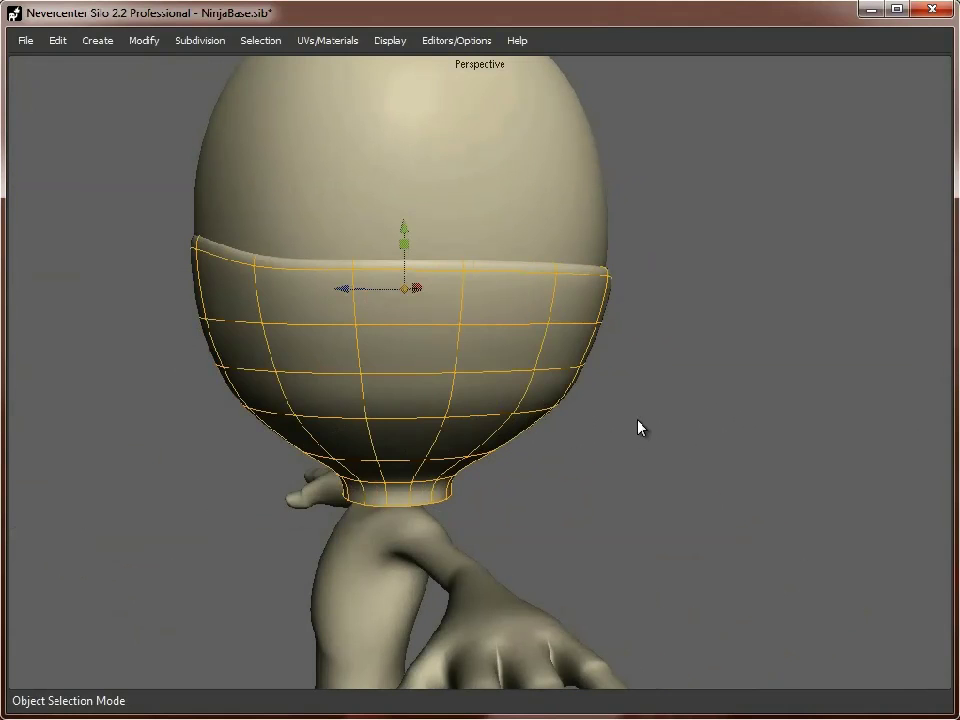
pyautogui.hotkey('ctrl', 'z')
# Examine the mask's silhouette on the whole character from the front and side.
pyautogui.moveTo(455, 437); pyautogui.dragTo(696, 437, button='middle')
pyautogui.scroll(-4, 690, 435)
pyautogui.moveTo(545, 430); pyautogui.dragTo(695, 420, button='middle')
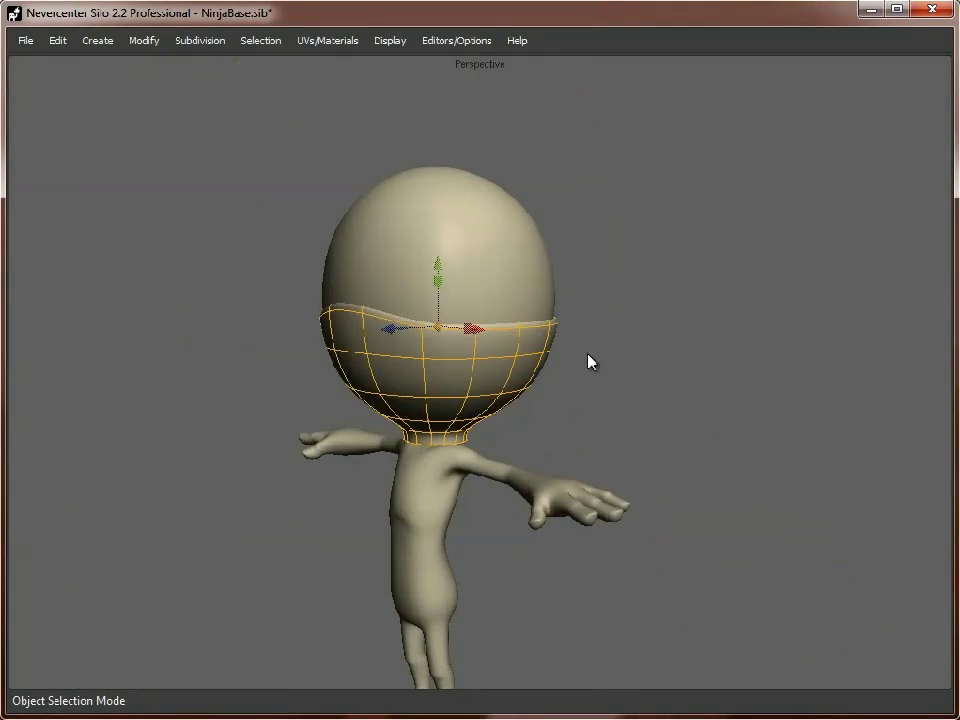
pyautogui.moveTo(590, 362); pyautogui.dragTo(397, 310, button='middle')
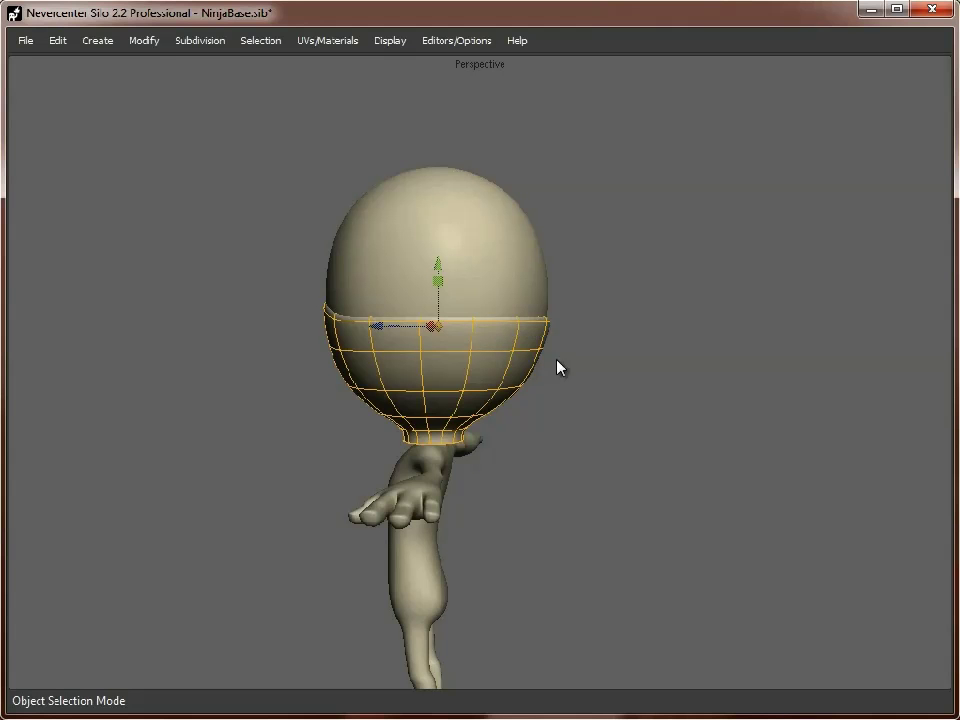
pyautogui.moveTo(547, 379); pyautogui.dragTo(522, 392, button='middle')
pyautogui.keyDown('alt'); pyautogui.moveTo(710, 418); pyautogui.dragTo(629, 413, button='right'); pyautogui.keyUp('alt')
pyautogui.keyDown('alt'); pyautogui.moveTo(629, 413); pyautogui.dragTo(627, 372, button='middle'); pyautogui.keyUp('alt')
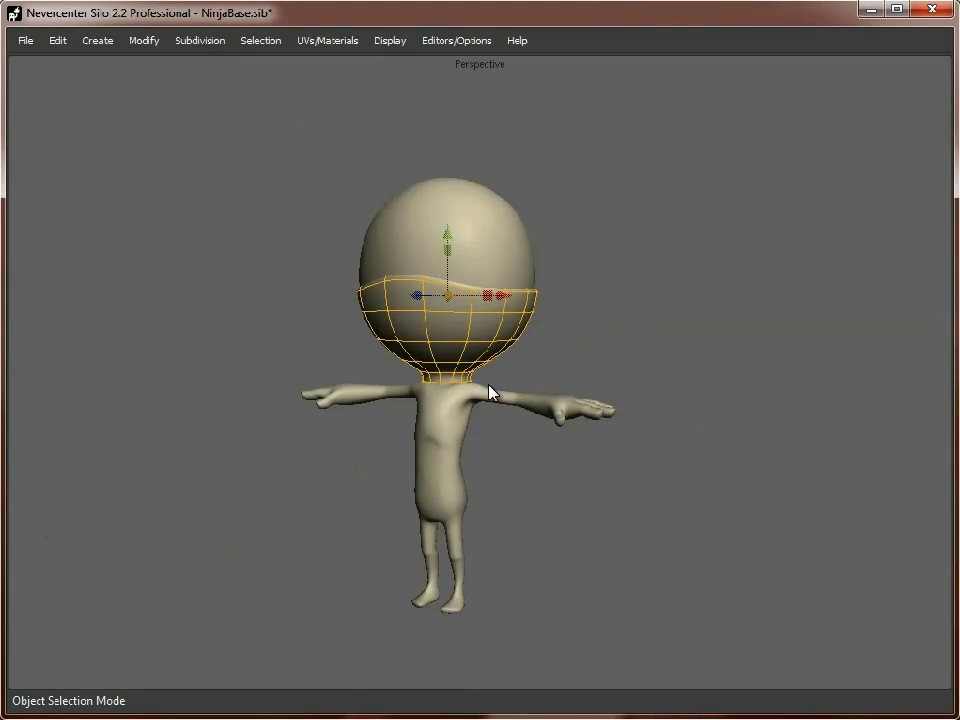
# Examine the base body's torso, arm and leg topology with the body selected, and deselect it.
pyautogui.keyDown('alt'); pyautogui.moveTo(307, 389); pyautogui.dragTo(585, 489, button='right'); pyautogui.keyUp('alt')
pyautogui.click(437, 453)
pyautogui.keyDown('alt'); pyautogui.moveTo(522, 492); pyautogui.dragTo(560, 507); pyautogui.keyUp('alt')
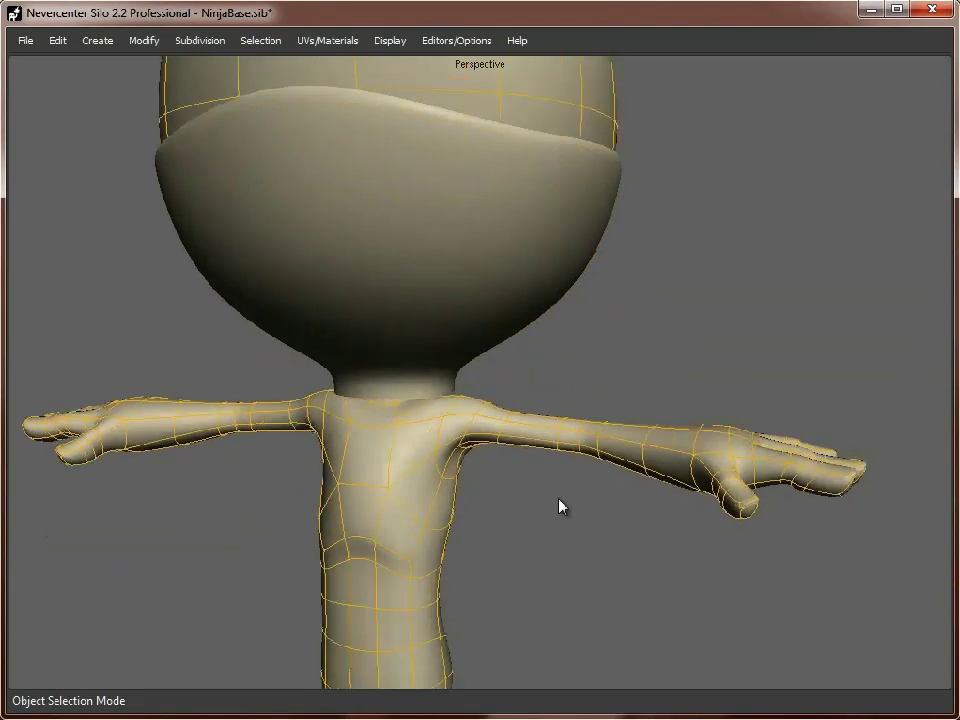
pyautogui.moveTo(560, 506); pyautogui.dragTo(615, 420, button='middle')
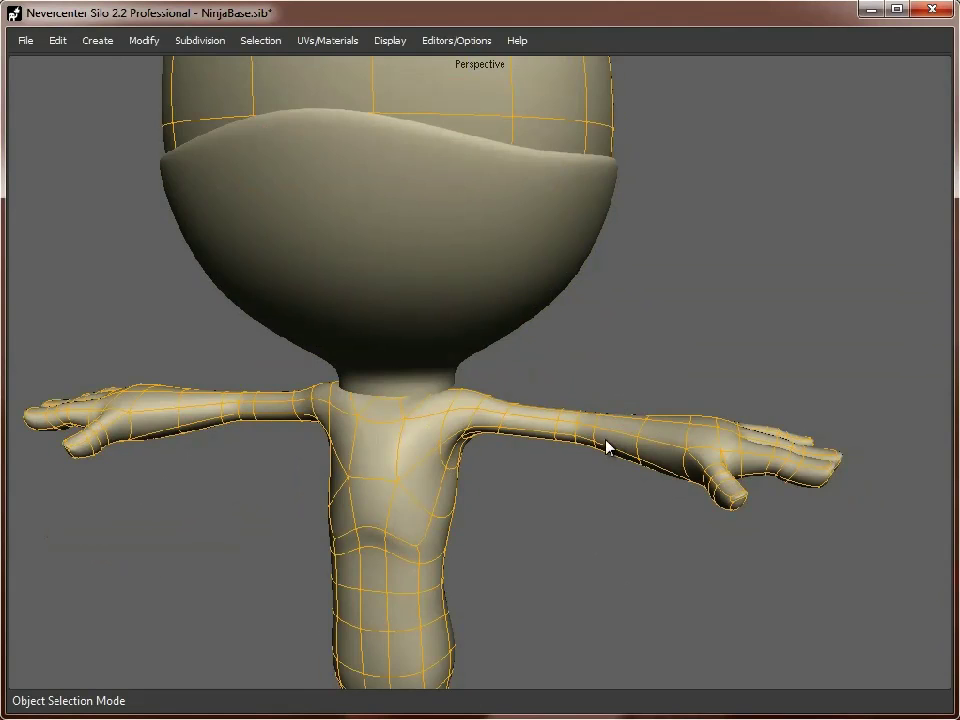
pyautogui.scroll(-4, 611, 433)
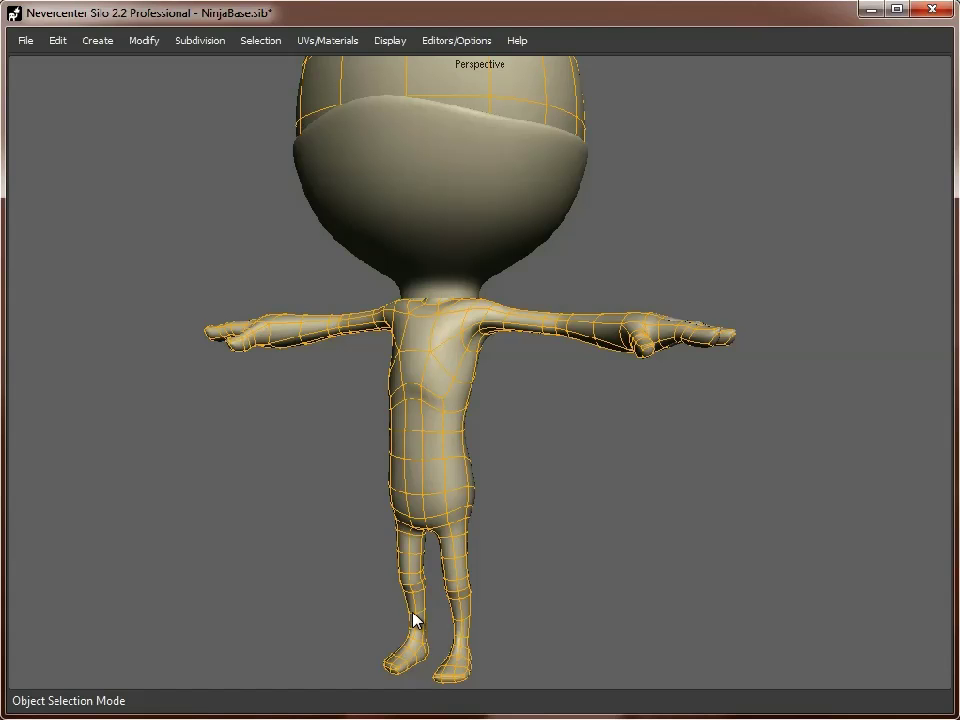
pyautogui.click(594, 430)
pyautogui.scroll(-5, 760, 500)
pyautogui.keyDown('alt'); pyautogui.moveTo(705, 509); pyautogui.dragTo(685, 502); pyautogui.keyUp('alt')
pyautogui.scroll(5, 603, 502)
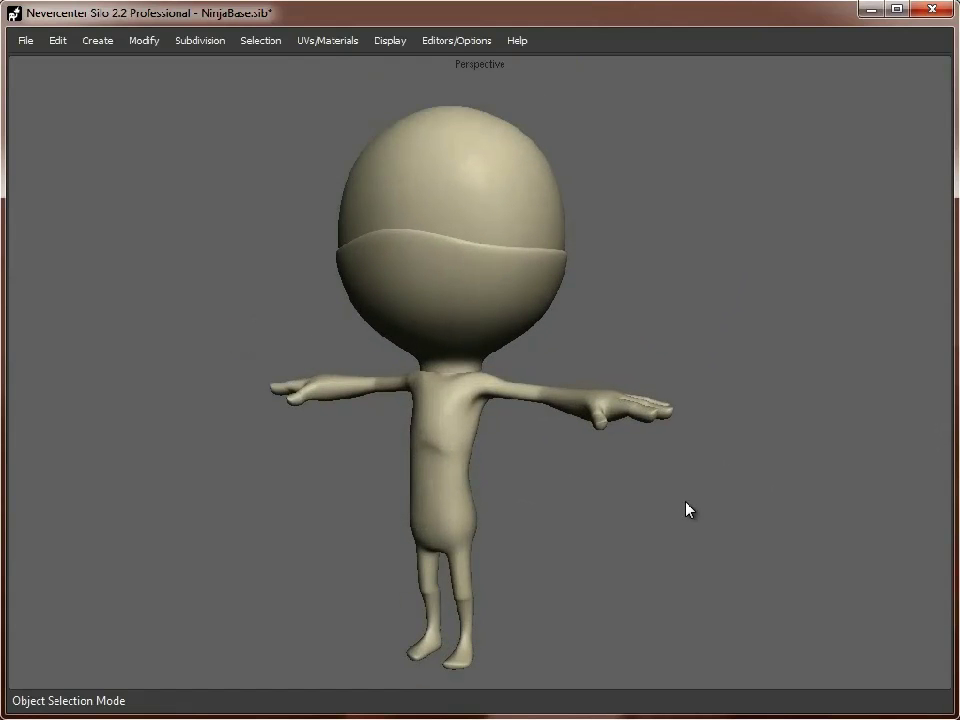
pyautogui.moveTo(611, 508)
pyautogui.mouseDown(button='middle')
pyautogui.moveTo(594, 495)
pyautogui.moveTo(610, 484)
pyautogui.mouseUp(button='middle')
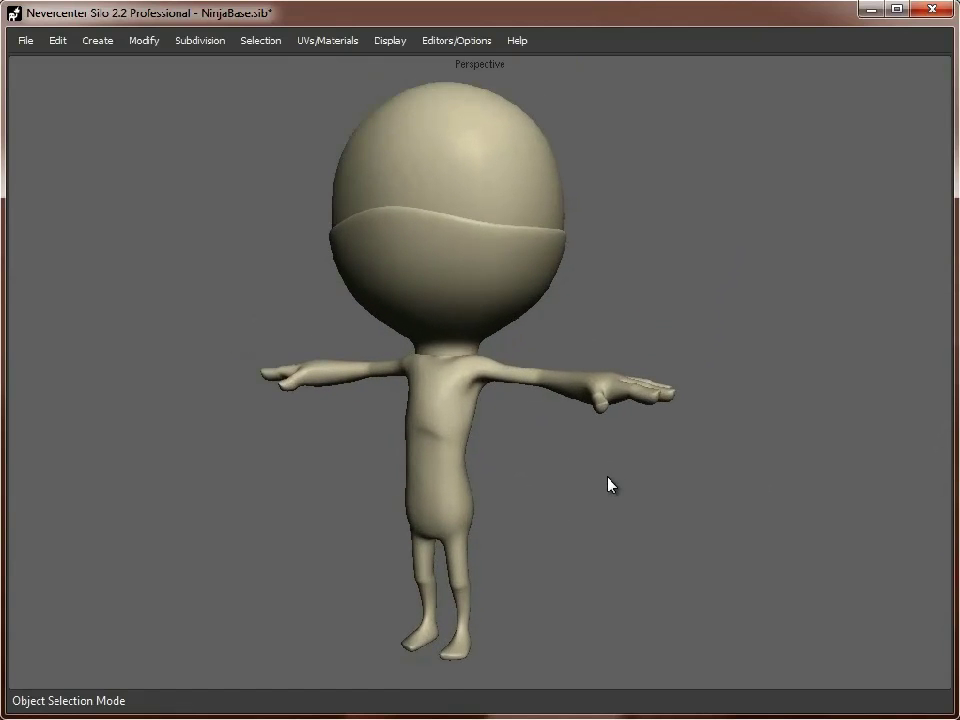
pyautogui.moveTo(506, 448)
pyautogui.mouseDown(button='middle')
pyautogui.moveTo(688, 450)
pyautogui.moveTo(358, 454)
pyautogui.moveTo(523, 452)
pyautogui.mouseUp(button='middle')
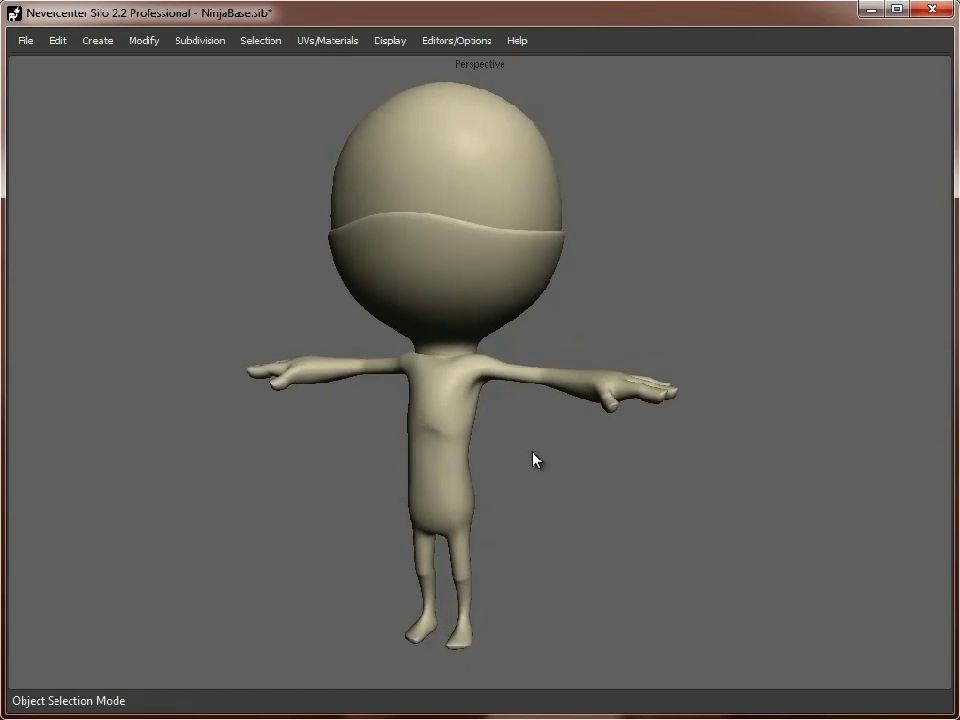
pyautogui.scroll(8, 501, 495)
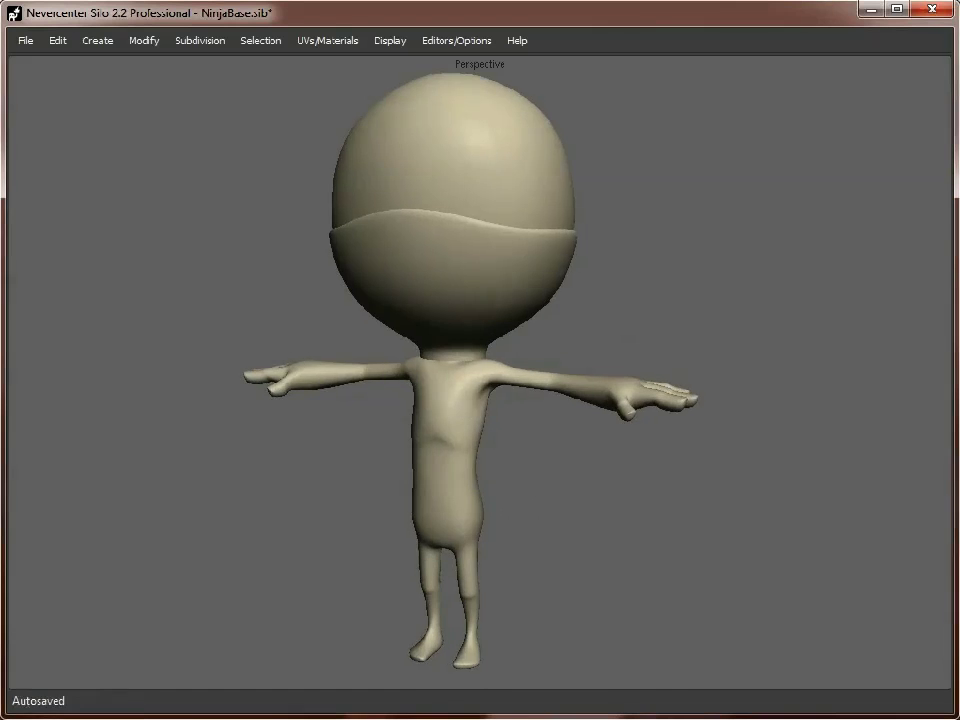
# Select the mask's lower edge loop, extrude it and move the result slightly upward.
pyautogui.press('s')
pyautogui.doubleClick(450, 397)
pyautogui.press('r')
pyautogui.press('z')
pyautogui.press('w')
pyautogui.moveTo(466, 337); pyautogui.dragTo(466, 326)
# Select an edge of the mask and scale it slightly inward.
pyautogui.moveTo(452, 436); pyautogui.dragTo(530, 430, button='middle')
pyautogui.press('d')
pyautogui.click(490, 380)
pyautogui.moveTo(517, 344); pyautogui.dragTo(573, 503, button='middle')
pyautogui.scroll(-8, 568, 423)
pyautogui.press('s')
pyautogui.click(482, 267)
pyautogui.press('r')
pyautogui.moveTo(523, 258); pyautogui.dragTo(517, 261)
# Select further edges lower on the mask and scale them slightly inward.
pyautogui.press('s')
pyautogui.moveTo(517, 261); pyautogui.dragTo(478, 275, button='middle')
pyautogui.click(478, 275)
pyautogui.click(476, 345)
pyautogui.moveTo(476, 345); pyautogui.dragTo(548, 352, button='middle')
pyautogui.press('r')
pyautogui.moveTo(548, 353); pyautogui.dragTo(541, 354)
pyautogui.click(504, 412)
pyautogui.moveTo(541, 412); pyautogui.dragTo(486, 400, button='middle')
pyautogui.click(491, 352)
pyautogui.press('w')
# Select the upper vertices at the back of the mask and move them slightly down and forward.
pyautogui.moveTo(491, 352); pyautogui.dragTo(691, 387, button='middle')
pyautogui.press('f')
pyautogui.press('s')
pyautogui.press('a')
pyautogui.moveTo(720, 365); pyautogui.dragTo(512, 221)
pyautogui.moveTo(580, 279); pyautogui.dragTo(579, 290)
pyautogui.moveTo(517, 352); pyautogui.dragTo(513, 351)
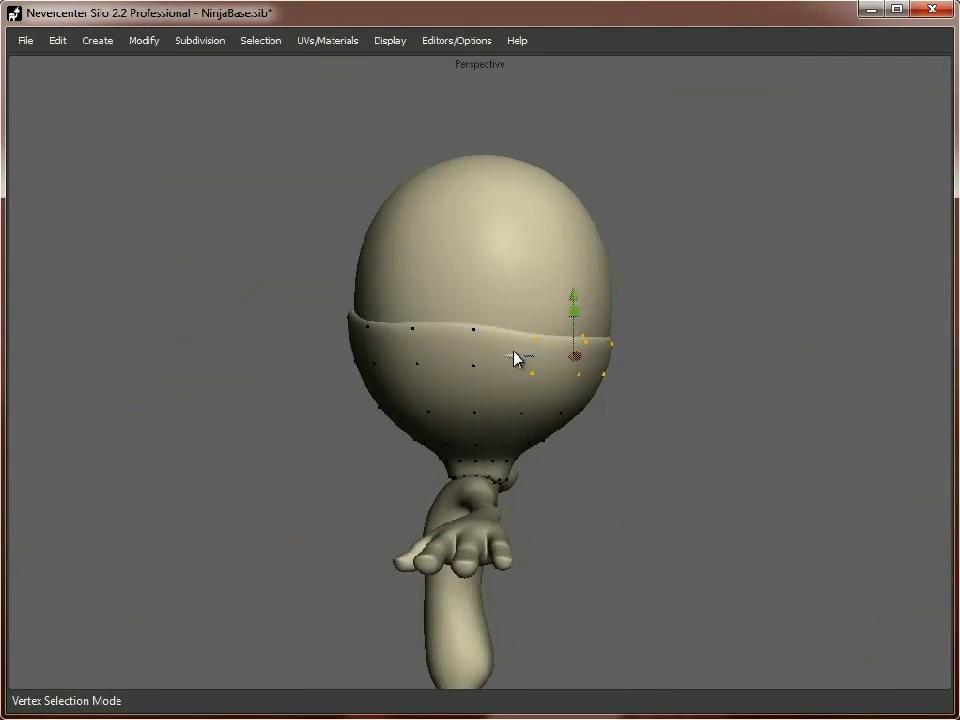
pyautogui.moveTo(672, 279); pyautogui.dragTo(660, 281, button='middle')
# Lower the back border vertices further and shift the side vertex columns down slightly to smooth the mask's top border.
pyautogui.keyDown('shift'); pyautogui.moveTo(630, 424); pyautogui.dragTo(515, 405); pyautogui.keyUp('shift')
pyautogui.moveTo(568, 328); pyautogui.dragTo(564, 348)
pyautogui.moveTo(548, 318); pyautogui.dragTo(564, 316, button='middle')
pyautogui.moveTo(467, 242); pyautogui.dragTo(498, 382)
pyautogui.moveTo(480, 284); pyautogui.dragTo(479, 290)
pyautogui.moveTo(479, 290); pyautogui.dragTo(500, 290, button='middle')
pyautogui.moveTo(420, 250); pyautogui.dragTo(455, 378)
pyautogui.moveTo(428, 275); pyautogui.dragTo(427, 280)
# Examine the mask's border edges from the back and above to find where it stands off the head.
pyautogui.scroll(3, 482, 411)
pyautogui.press('s')
pyautogui.moveTo(428, 287); pyautogui.dragTo(587, 308, button='middle')
pyautogui.press('d')
pyautogui.click(540, 320)
pyautogui.press('s')
pyautogui.click(477, 315)
pyautogui.moveTo(610, 432); pyautogui.dragTo(609, 587, button='middle')
pyautogui.scroll(-5, 639, 435)
pyautogui.scroll(-2, 605, 560)
pyautogui.press('f')
pyautogui.press('a')
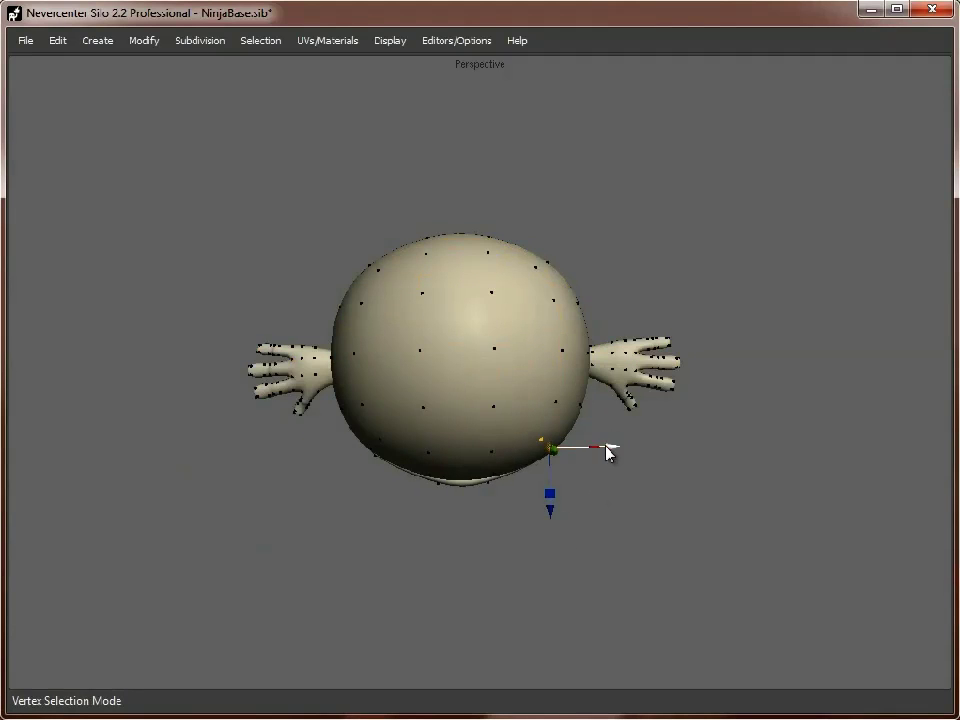
# Select the matching border vertices on both sides of the mask and scale them slightly inward towards the head.
pyautogui.moveTo(606, 450); pyautogui.dragTo(611, 221, button='middle')
pyautogui.click(556, 272)
pyautogui.keyDown('shift'); pyautogui.click(385, 270); pyautogui.keyUp('shift')
pyautogui.moveTo(630, 520); pyautogui.dragTo(604, 308, button='middle')
pyautogui.moveTo(658, 128); pyautogui.dragTo(522, 398)
pyautogui.keyDown('shift'); pyautogui.moveTo(233, 108); pyautogui.dragTo(364, 392); pyautogui.keyUp('shift')
pyautogui.moveTo(366, 394); pyautogui.dragTo(322, 490, button='middle')
pyautogui.press('r')
pyautogui.moveTo(380, 268); pyautogui.dragTo(385, 268)
pyautogui.moveTo(640, 420); pyautogui.dragTo(728, 306, button='middle')
pyautogui.moveTo(506, 263); pyautogui.dragTo(496, 264)
pyautogui.press('f')
pyautogui.scroll(-5, 525, 490)
# Select an edge loop on the neck collar and split an additional loop around the collar.
pyautogui.moveTo(525, 490)
pyautogui.mouseDown(button='middle')
pyautogui.moveTo(487, 522)
pyautogui.moveTo(531, 478)
pyautogui.mouseUp(button='middle')
pyautogui.scroll(8, 531, 478)
pyautogui.press('s')
pyautogui.doubleClick(394, 394)
pyautogui.press('b')
pyautogui.hotkey('shift', 'x')
pyautogui.press('b')
pyautogui.keyDown('alt'); pyautogui.moveTo(399, 422); pyautogui.dragTo(450, 366, button='middle'); pyautogui.keyUp('alt')
# Select one of the collar's edge loops and scale it slightly inward to start a fold.
pyautogui.scroll(5, 450, 366)
pyautogui.doubleClick(449, 358)
pyautogui.doubleClick(410, 341)
pyautogui.press('r')
pyautogui.moveTo(442, 339); pyautogui.dragTo(430, 339)
# Move the collar's next edge loop down and split another loop around the collar.
pyautogui.press('w')
pyautogui.doubleClick(455, 317)
pyautogui.moveTo(441, 284); pyautogui.dragTo(436, 318)
pyautogui.press('r')
pyautogui.click(435, 328)
pyautogui.hotkey('shift', 'x')
pyautogui.press('w')
# Split further edge loops into the collar, then lower and scale them slightly to form stacked folds.
pyautogui.click(651, 330)
pyautogui.hotkey('shift', 'x')
pyautogui.press('r')
pyautogui.press('w')
pyautogui.moveTo(441, 255); pyautogui.dragTo(441, 260)
pyautogui.click(430, 313)
pyautogui.hotkey('shift', 'x')
pyautogui.press('r')
pyautogui.moveTo(446, 310); pyautogui.dragTo(440, 311)
pyautogui.press('w')
pyautogui.keyDown('alt'); pyautogui.moveTo(440, 330); pyautogui.dragTo(411, 418); pyautogui.keyUp('alt')
pyautogui.scroll(4, 411, 418)
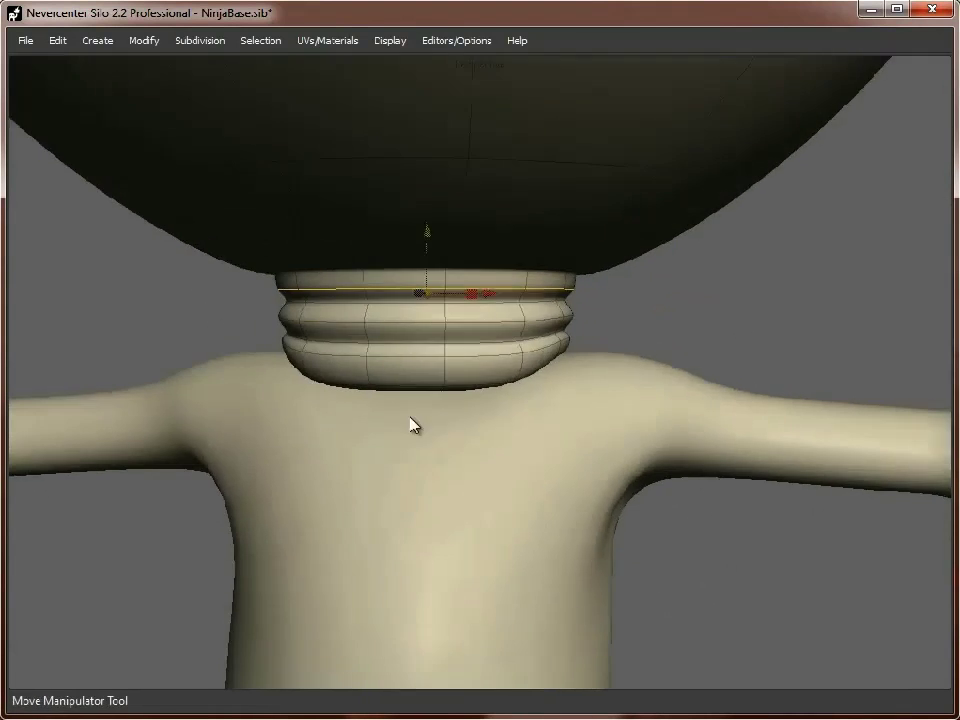
# Shift individual faces of the neck collar slightly down to make its folds uneven.
pyautogui.press('d')
pyautogui.doubleClick(473, 294)
pyautogui.hotkey('ctrl', 'z')
pyautogui.click(482, 311)
pyautogui.moveTo(489, 253); pyautogui.dragTo(350, 272)
pyautogui.click(235, 312)
pyautogui.moveTo(229, 254); pyautogui.dragTo(229, 262)
pyautogui.scroll(-7, 439, 349)
pyautogui.keyDown('alt'); pyautogui.moveTo(490, 335); pyautogui.dragTo(439, 349); pyautogui.keyUp('alt')
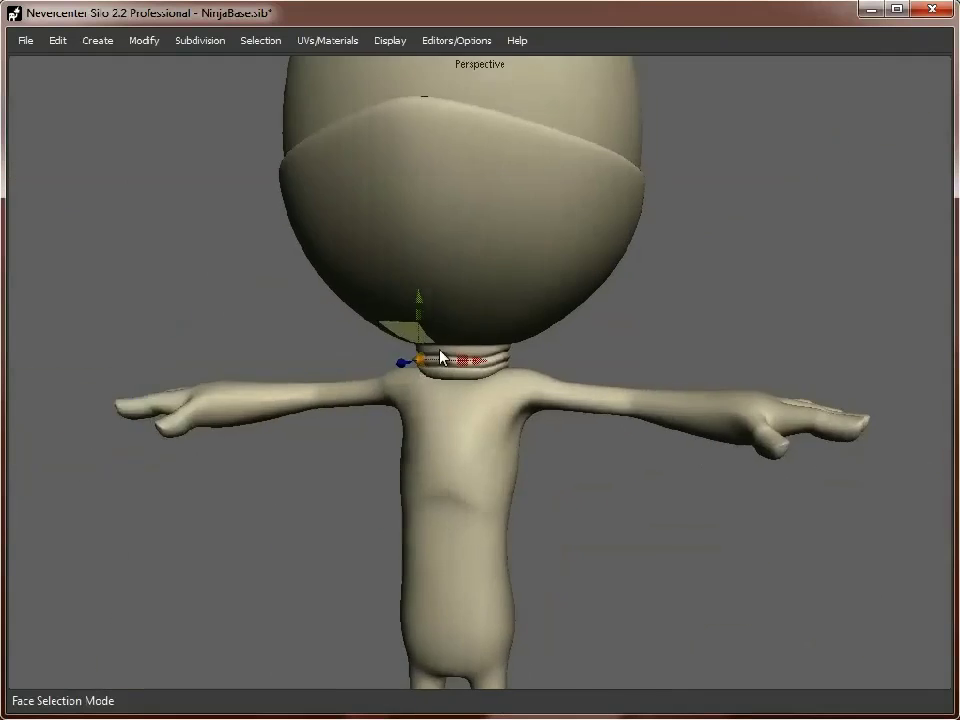
pyautogui.press('f')
pyautogui.click(212, 499)
# Split additional edge loops around the mask to provide geometry for a cloth fold.
pyautogui.scroll(4, 564, 438)
pyautogui.keyDown('alt'); pyautogui.moveTo(660, 460); pyautogui.dragTo(564, 438); pyautogui.keyUp('alt')
pyautogui.press('s')
pyautogui.hotkey('shift', 'x')
pyautogui.hotkey('shift', 'x')
pyautogui.hotkey('shift', 'x')
pyautogui.keyDown('alt'); pyautogui.moveTo(925, 425); pyautogui.dragTo(653, 420); pyautogui.keyUp('alt')
pyautogui.click(503, 250)
pyautogui.click(653, 420)
pyautogui.hotkey('alt', 's')
# Move several edges of the new mask loops down to shape the fold.
pyautogui.click(590, 314)
pyautogui.moveTo(532, 315); pyautogui.dragTo(530, 323)
pyautogui.click(596, 279)
pyautogui.moveTo(597, 284); pyautogui.dragTo(596, 337)
pyautogui.click(590, 322)
pyautogui.moveTo(464, 285); pyautogui.dragTo(459, 297)
pyautogui.moveTo(334, 267); pyautogui.dragTo(333, 281)
# Lower further edges and faces along the side of the mask slightly to continue the fold.
pyautogui.keyDown('alt'); pyautogui.moveTo(690, 376); pyautogui.dragTo(716, 355); pyautogui.keyUp('alt')
pyautogui.press('d')
pyautogui.moveTo(614, 240); pyautogui.dragTo(616, 250)
pyautogui.press('s')
pyautogui.moveTo(467, 217); pyautogui.dragTo(466, 226)
pyautogui.moveTo(331, 204); pyautogui.dragTo(331, 210)
pyautogui.click(548, 417)
pyautogui.scroll(-2, 548, 417)
pyautogui.press('d')
pyautogui.moveTo(514, 267); pyautogui.dragTo(514, 274)
pyautogui.press('s')
# Adjust the remaining fold edges on another side of the mask, raising one slightly.
pyautogui.keyDown('alt'); pyautogui.moveTo(640, 370); pyautogui.dragTo(580, 384); pyautogui.keyUp('alt')
pyautogui.click(497, 384)
pyautogui.moveTo(497, 384); pyautogui.dragTo(536, 368)
pyautogui.moveTo(405, 364); pyautogui.dragTo(405, 353)
pyautogui.moveTo(248, 360); pyautogui.dragTo(180, 350)
pyautogui.click(379, 326)
pyautogui.click(360, 286)
pyautogui.moveTo(360, 286); pyautogui.dragTo(459, 326)
# Examine the new mask fold close up and on the whole character.
pyautogui.scroll(-5, 400, 305)
pyautogui.scroll(5, 459, 326)
pyautogui.press('3')
pyautogui.click(611, 279)
pyautogui.press('2')
pyautogui.click(776, 306)
pyautogui.moveTo(776, 306); pyautogui.dragTo(686, 304, button='middle')
pyautogui.press('3')
pyautogui.press('2')
pyautogui.moveTo(724, 225); pyautogui.dragTo(649, 435, button='middle')
pyautogui.click(649, 435)
pyautogui.press('f')
pyautogui.scroll(-5, 409, 499)
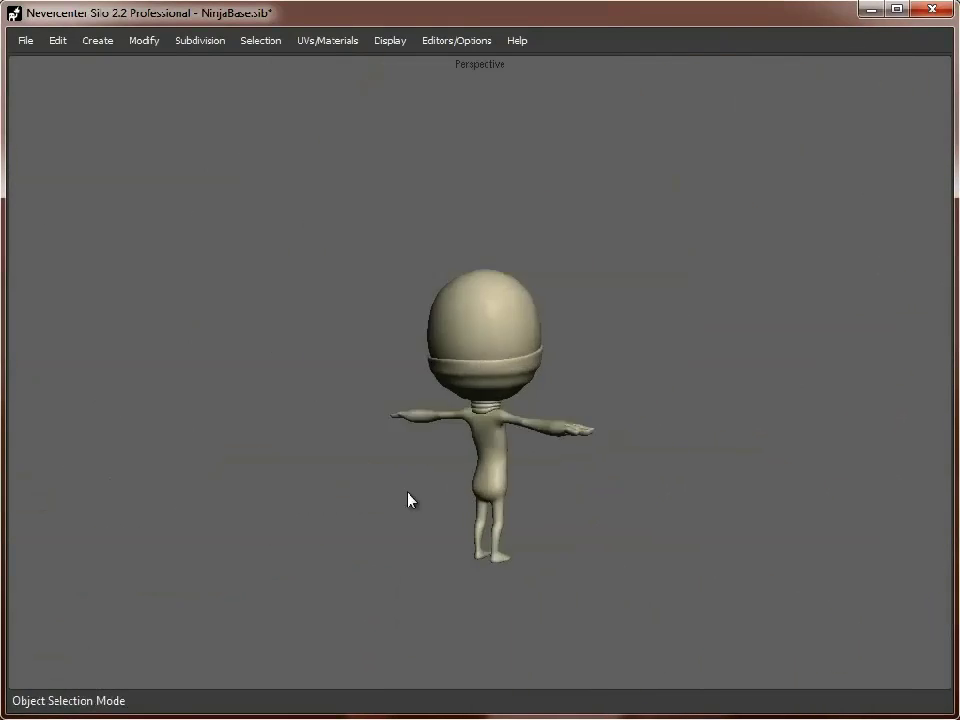
# Check the edge flow at the back of the mask and the fold's shape at the front.
pyautogui.scroll(5, 440, 430)
pyautogui.press('s')
pyautogui.click(467, 360)
pyautogui.moveTo(551, 386); pyautogui.dragTo(478, 362, button='middle')
pyautogui.moveTo(673, 381); pyautogui.dragTo(555, 401, button='middle')
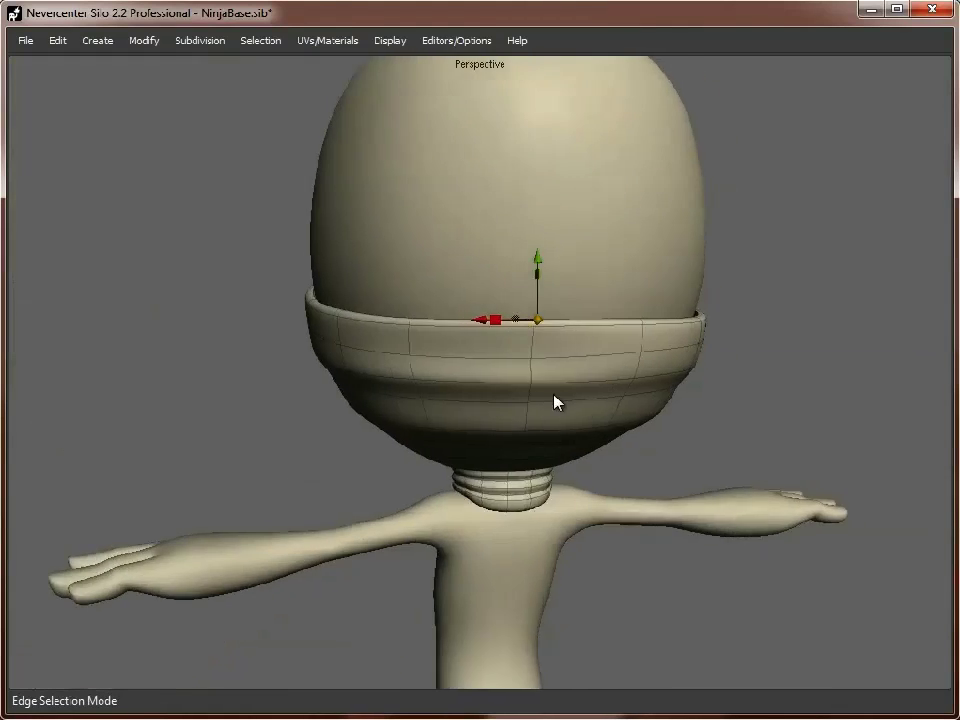
pyautogui.press('3')
pyautogui.click(596, 332)
pyautogui.moveTo(596, 332); pyautogui.dragTo(536, 343, button='middle')
pyautogui.press('s')
pyautogui.click(484, 329)
pyautogui.scroll(-5, 567, 507)
pyautogui.press('f')
pyautogui.moveTo(452, 272); pyautogui.dragTo(632, 583, button='middle')
pyautogui.scroll(5, 430, 478)
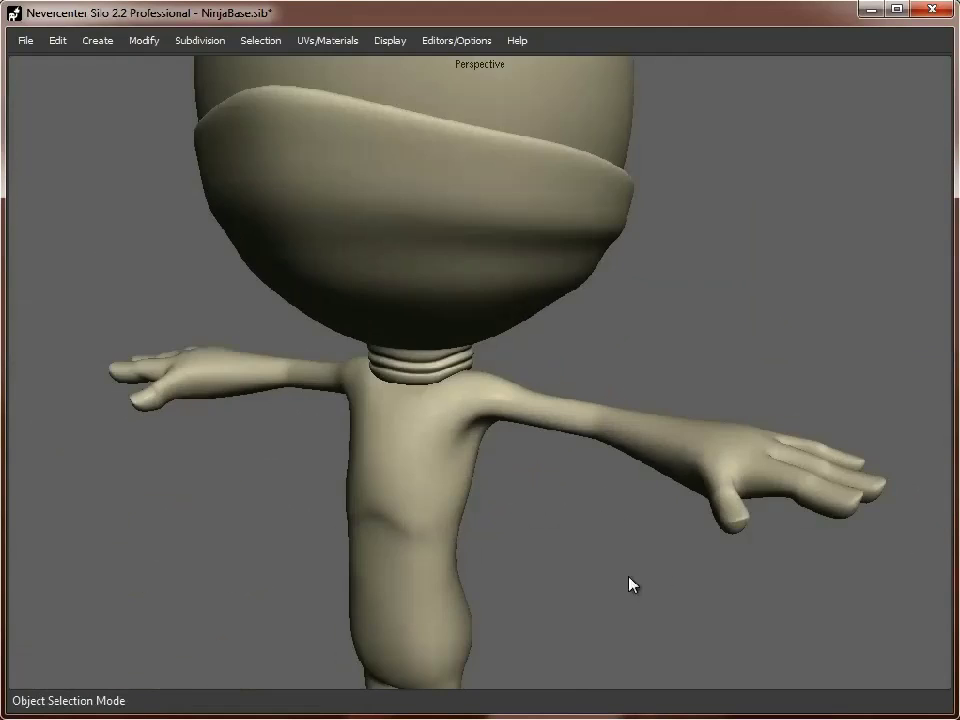
# Duplicate the ring of faces around the forearm near the wrist as a separate band and subdivide it.
pyautogui.scroll(-3, 632, 583)
pyautogui.click(453, 508)
pyautogui.scroll(5, 453, 508)
pyautogui.moveTo(453, 508); pyautogui.dragTo(560, 450, button='middle')
pyautogui.press('d')
pyautogui.doubleClick(384, 375)
pyautogui.hotkey('ctrl', 'd')
pyautogui.moveTo(384, 375); pyautogui.dragTo(488, 434, button='middle')
pyautogui.press('c')
# Move the band's hand-side end slightly toward the elbow and scale up its elbow-side end.
pyautogui.press('r')
pyautogui.moveTo(476, 288); pyautogui.dragTo(624, 600)
pyautogui.click(598, 427)
pyautogui.press('w')
pyautogui.moveTo(602, 428); pyautogui.dragTo(592, 428)
pyautogui.moveTo(360, 320); pyautogui.dragTo(450, 500)
pyautogui.press('r')
pyautogui.click(478, 406)
pyautogui.moveTo(479, 405); pyautogui.dragTo(518, 406)
# Refine the scale of the band's elbow-side end and raise its hand-side edge loop slightly to fit the arm.
pyautogui.press('r')
pyautogui.moveTo(518, 406); pyautogui.dragTo(430, 410, button='middle')
pyautogui.press('w')
pyautogui.press('r')
pyautogui.moveTo(392, 410); pyautogui.dragTo(381, 411)
pyautogui.moveTo(381, 411); pyautogui.dragTo(519, 440, button='middle')
pyautogui.press('w')
pyautogui.press('s')
pyautogui.doubleClick(519, 446)
pyautogui.press('r')
pyautogui.press('w')
pyautogui.moveTo(518, 373); pyautogui.dragTo(518, 368)
pyautogui.moveTo(519, 372); pyautogui.dragTo(503, 487, button='middle')
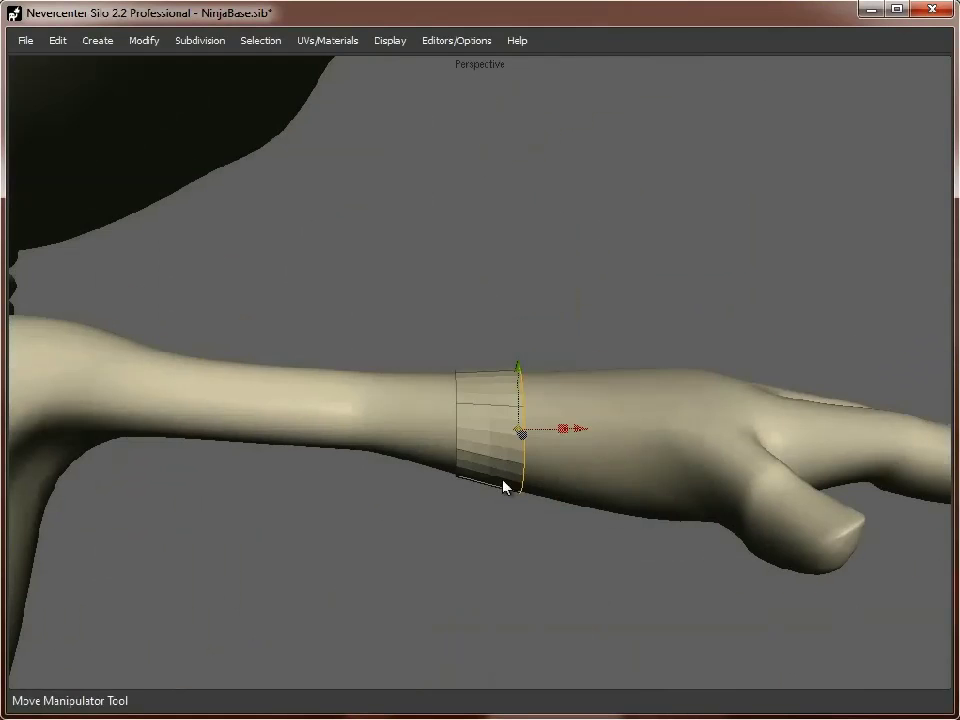
# Extrude the band's faces to give it thickness and rescale its hand-side edge loop.
pyautogui.press('d')
pyautogui.press('z')
pyautogui.moveTo(489, 435); pyautogui.dragTo(589, 354)
pyautogui.press('f')
pyautogui.moveTo(589, 354); pyautogui.dragTo(533, 450, button='middle')
pyautogui.press('s')
pyautogui.doubleClick(533, 456)
pyautogui.press('r')
pyautogui.moveTo(498, 455); pyautogui.dragTo(478, 449)
pyautogui.press('f')
pyautogui.moveTo(478, 449); pyautogui.dragTo(521, 367, button='middle')
# Hide the wireframe on the model and check the wrist band against the arm and mask.
pyautogui.rightClick(520, 367)
pyautogui.click(757, 678)
pyautogui.rightClick(506, 379)
pyautogui.moveTo(590, 652)
pyautogui.click(742, 718)
pyautogui.click(353, 476)
pyautogui.scroll(-10, 353, 476)
pyautogui.moveTo(353, 476); pyautogui.dragTo(440, 470, button='middle')
pyautogui.scroll(10, 587, 564)
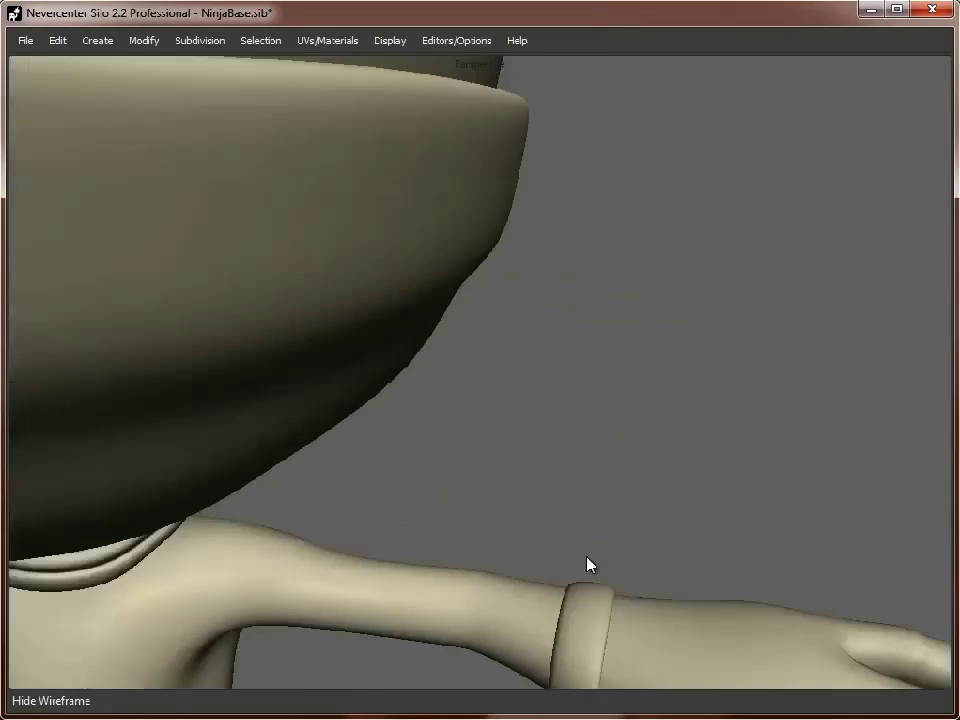
# Duplicate the wrist band, shift the copy slightly toward the hand and subdivide it.
pyautogui.click(583, 625)
pyautogui.moveTo(587, 564); pyautogui.dragTo(516, 591, button='middle')
pyautogui.hotkey('ctrl', 'd')
pyautogui.moveTo(517, 432); pyautogui.dragTo(572, 436)
pyautogui.press('c')
# Reposition and scale points on the second band so it wraps the wrist beside the first.
pyautogui.press('a')
pyautogui.moveTo(630, 596); pyautogui.dragTo(446, 442)
pyautogui.moveTo(525, 561); pyautogui.dragTo(524, 574)
pyautogui.moveTo(439, 289); pyautogui.dragTo(600, 411)
pyautogui.moveTo(510, 435); pyautogui.dragTo(456, 467, button='middle')
pyautogui.press('r')
pyautogui.press('w')
pyautogui.press('a')
pyautogui.press('f')
pyautogui.press('r')
pyautogui.press('w')
pyautogui.moveTo(457, 515); pyautogui.dragTo(457, 507)
# Duplicate a band toward the elbow, subdivide the copy and nudge it into line with the other bands.
pyautogui.moveTo(457, 507); pyautogui.dragTo(478, 400, button='middle')
pyautogui.press('a')
pyautogui.press('f')
pyautogui.hotkey('ctrl', 'd')
pyautogui.moveTo(556, 298); pyautogui.dragTo(448, 299)
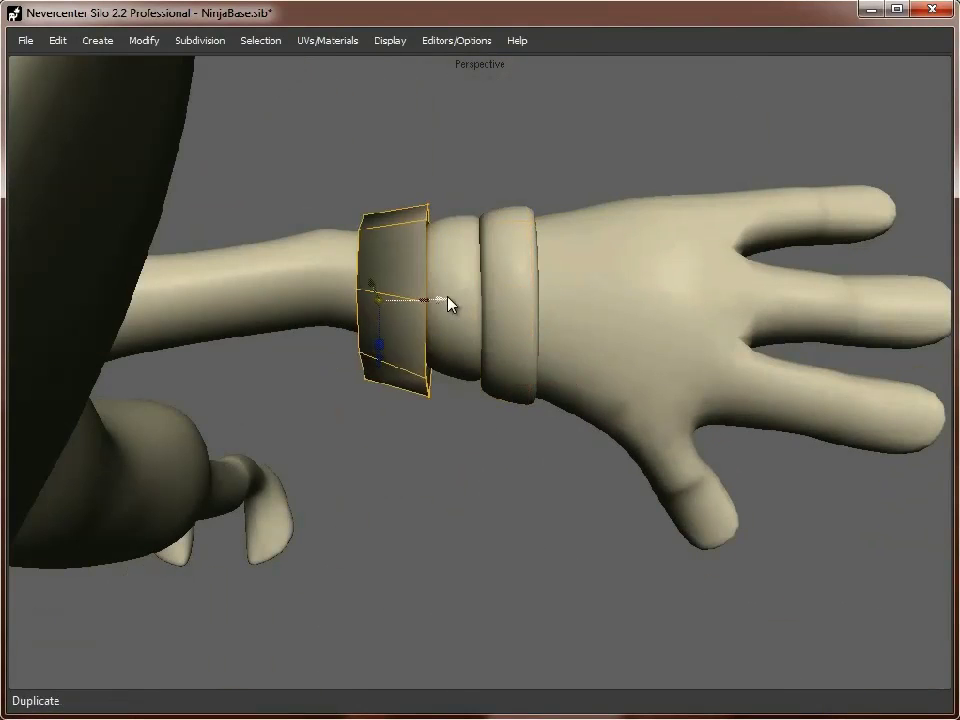
pyautogui.press('c')
pyautogui.moveTo(448, 299); pyautogui.dragTo(477, 432, button='middle')
pyautogui.press('r')
pyautogui.press('w')
pyautogui.moveTo(477, 434); pyautogui.dragTo(485, 434)
# Scale the selected end points of the third band to fit it around the forearm.
pyautogui.press('a')
pyautogui.moveTo(411, 259); pyautogui.dragTo(495, 573)
pyautogui.press('r')
pyautogui.moveTo(470, 490); pyautogui.dragTo(471, 477)
# Raise selected groups of points on the third band slightly so it follows the forearm's shape.
pyautogui.press('w')
pyautogui.moveTo(498, 598); pyautogui.dragTo(583, 432)
pyautogui.moveTo(553, 536); pyautogui.dragTo(493, 377, button='middle')
pyautogui.moveTo(401, 311); pyautogui.dragTo(504, 557)
pyautogui.moveTo(442, 560); pyautogui.dragTo(566, 452)
pyautogui.moveTo(508, 439); pyautogui.dragTo(508, 421)
pyautogui.moveTo(424, 553); pyautogui.dragTo(485, 484)
pyautogui.moveTo(476, 444); pyautogui.dragTo(476, 436)
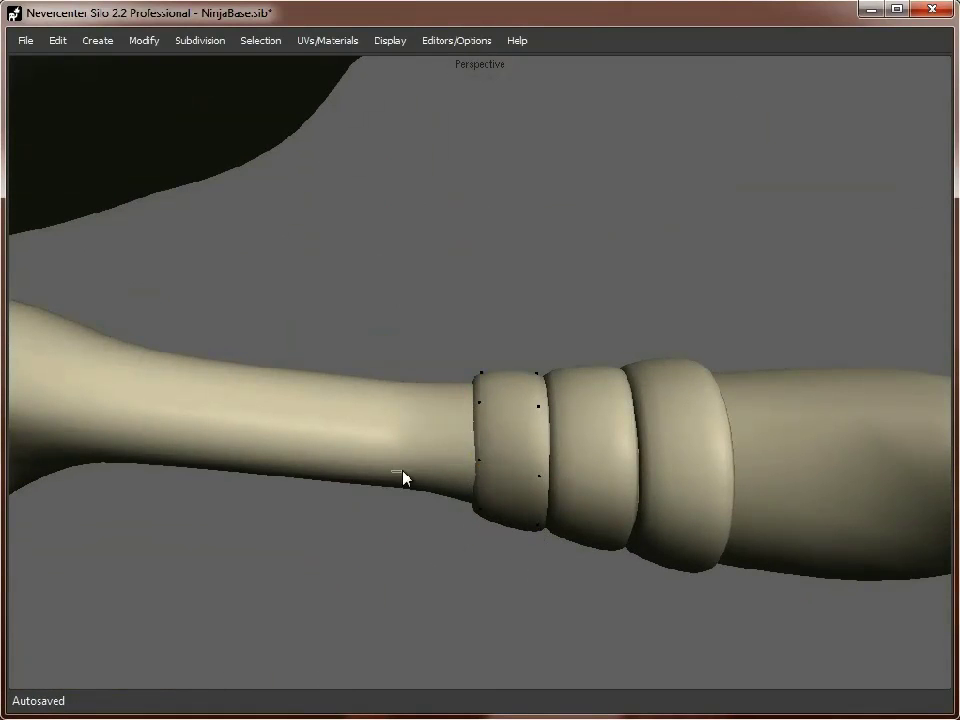
# Scale the points on the elbow-side edge of the third band to close it against the arm.
pyautogui.moveTo(392, 468); pyautogui.dragTo(489, 435)
pyautogui.moveTo(489, 435); pyautogui.dragTo(390, 462, button='middle')
pyautogui.press('r')
pyautogui.moveTo(390, 460); pyautogui.dragTo(404, 460)
pyautogui.press('f')
pyautogui.scroll(-5, 410, 462)
pyautogui.moveTo(410, 462); pyautogui.dragTo(777, 539, button='middle')
pyautogui.scroll(4, 777, 539)
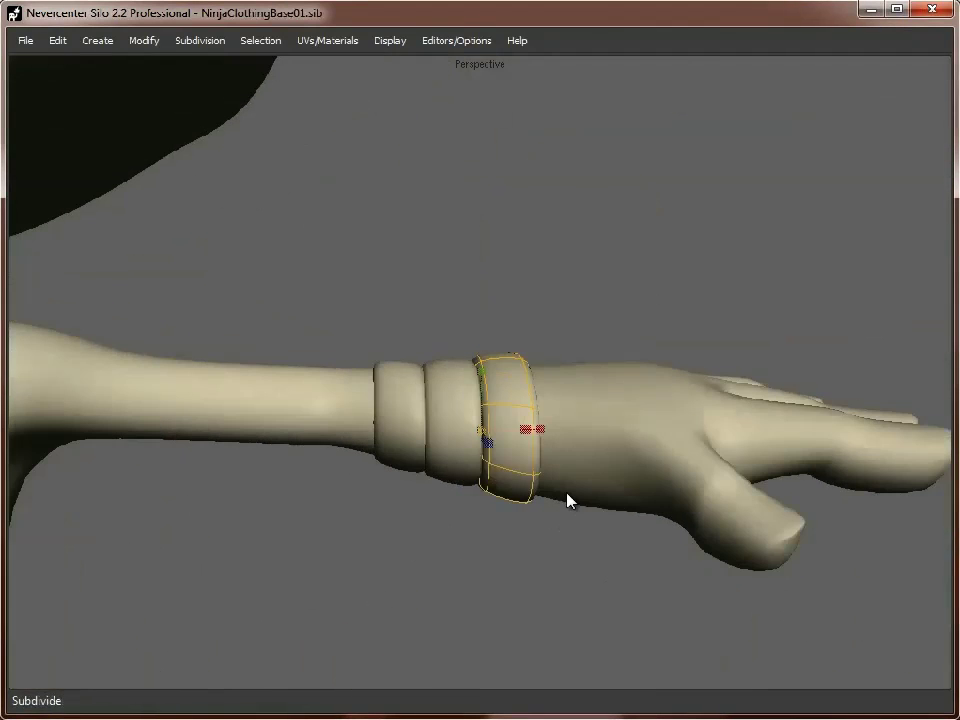
# Adjust the end points of the band nearest the hand, moving its hand-side points slightly toward the fingers.
pyautogui.press('w')
pyautogui.moveTo(542, 439); pyautogui.dragTo(332, 334, button='middle')
pyautogui.press('a')
pyautogui.moveTo(332, 334); pyautogui.dragTo(490, 520)
pyautogui.moveTo(412, 463); pyautogui.dragTo(361, 431)
pyautogui.click(414, 444)
pyautogui.moveTo(598, 412); pyautogui.dragTo(682, 515)
pyautogui.moveTo(567, 463); pyautogui.dragTo(576, 466)
pyautogui.moveTo(576, 467); pyautogui.dragTo(564, 491, button='middle')
pyautogui.click(390, 494)
pyautogui.moveTo(388, 498); pyautogui.dragTo(388, 488)
pyautogui.hotkey('ctrl', 'z')
pyautogui.click(425, 432)
pyautogui.click(538, 519)
pyautogui.moveTo(538, 519); pyautogui.dragTo(560, 510, button='middle')
pyautogui.press('s')
pyautogui.doubleClick(512, 440)
pyautogui.press('a')
pyautogui.moveTo(653, 567); pyautogui.dragTo(438, 418)
pyautogui.moveTo(519, 381); pyautogui.dragTo(560, 500, button='middle')
# Duplicate the band nearest the hand, move the copy across the palm toward the fingers and subdivide it.
pyautogui.press('f')
pyautogui.click(514, 465)
pyautogui.hotkey('ctrl', 'd')
pyautogui.moveTo(574, 434); pyautogui.dragTo(657, 440)
pyautogui.press('c')
pyautogui.moveTo(657, 440); pyautogui.dragTo(696, 544, button='middle')
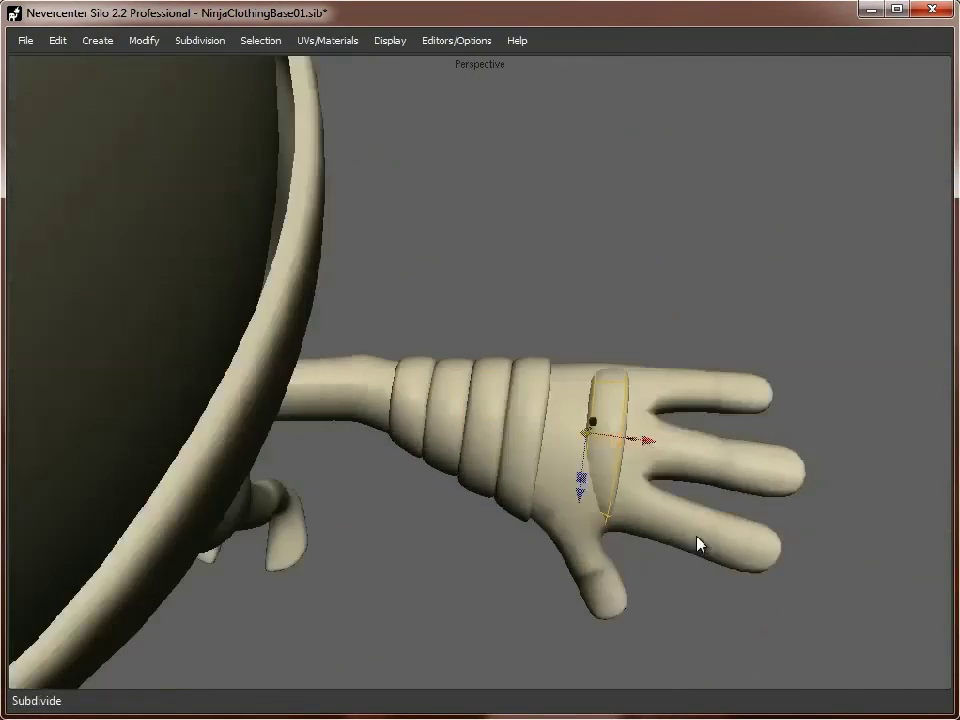
# Rotate and move selected groups of points on the palm band so it wraps around the hand.
pyautogui.scroll(3, 546, 448)
pyautogui.moveTo(546, 448); pyautogui.dragTo(612, 423, button='middle')
pyautogui.press('a')
pyautogui.moveTo(400, 199); pyautogui.dragTo(538, 333)
pyautogui.moveTo(474, 405); pyautogui.dragTo(459, 333, button='middle')
pyautogui.moveTo(652, 602); pyautogui.dragTo(335, 405)
pyautogui.press('e')
pyautogui.moveTo(516, 528); pyautogui.dragTo(588, 536)
pyautogui.press('w')
pyautogui.press('r')
pyautogui.press('w')
pyautogui.moveTo(550, 494); pyautogui.dragTo(553, 489)
# Shift points along the palm band's edge so the band lies close against the hand.
pyautogui.scroll(2, 553, 489)
pyautogui.moveTo(660, 530); pyautogui.dragTo(536, 536, button='middle')
pyautogui.click(464, 486)
pyautogui.moveTo(458, 502); pyautogui.dragTo(437, 497)
pyautogui.moveTo(437, 497); pyautogui.dragTo(522, 531, button='middle')
pyautogui.moveTo(331, 305); pyautogui.dragTo(576, 449)
pyautogui.moveTo(450, 386); pyautogui.dragTo(360, 364, button='middle')
pyautogui.press('3')
pyautogui.moveTo(285, 349); pyautogui.dragTo(437, 470, button='middle')
pyautogui.press('4')
pyautogui.press('3')
pyautogui.press('4')
pyautogui.press('a')
# Refine the remaining points and edges of the palm band to finish its fit.
pyautogui.click(506, 356)
pyautogui.moveTo(560, 444); pyautogui.dragTo(520, 328, button='middle')
pyautogui.press('3')
pyautogui.press('2')
pyautogui.moveTo(520, 328); pyautogui.dragTo(452, 392)
pyautogui.moveTo(452, 392); pyautogui.dragTo(571, 443, button='middle')
pyautogui.press('s')
pyautogui.click(529, 302)
# Duplicate the wrist band nearest the hand, then scale, rotate and move the copy so it crosses the wraps diagonally.
pyautogui.press('f')
pyautogui.click(498, 398)
pyautogui.moveTo(498, 398); pyautogui.dragTo(482, 450, button='middle')
pyautogui.hotkey('ctrl', 'd')
pyautogui.press('r')
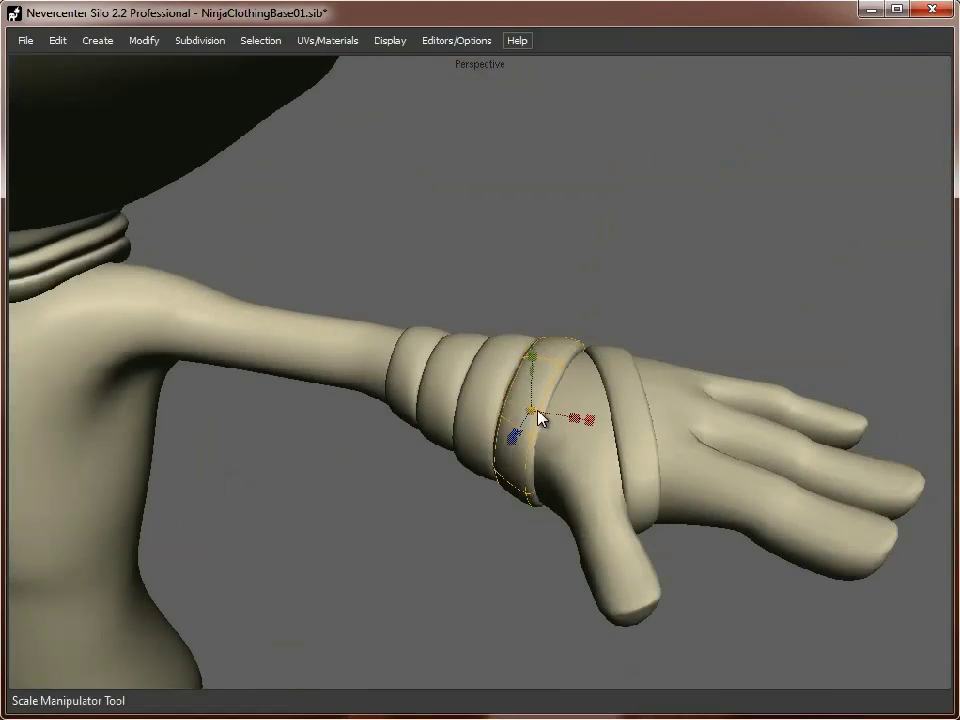
pyautogui.moveTo(538, 412); pyautogui.dragTo(572, 412)
pyautogui.moveTo(572, 412); pyautogui.dragTo(563, 467, button='middle')
pyautogui.press('e')
pyautogui.moveTo(530, 466); pyautogui.dragTo(493, 452)
pyautogui.press('w')
pyautogui.moveTo(567, 460); pyautogui.dragTo(520, 402)
# Select groups of points on the crossing band and move them to fit around the hand.
pyautogui.moveTo(489, 439); pyautogui.dragTo(518, 325, button='middle')
pyautogui.press('a')
pyautogui.moveTo(490, 258); pyautogui.dragTo(538, 305)
pyautogui.moveTo(514, 223); pyautogui.dragTo(514, 243)
pyautogui.moveTo(343, 297); pyautogui.dragTo(395, 366)
pyautogui.moveTo(363, 318); pyautogui.dragTo(388, 325)
pyautogui.moveTo(440, 230); pyautogui.dragTo(475, 326, button='middle')
# Reposition further point groups at both ends of the crossing band so it follows the wrist's shape.
pyautogui.scroll(2, 475, 326)
pyautogui.moveTo(482, 248); pyautogui.dragTo(588, 338)
pyautogui.press('e')
pyautogui.press('w')
pyautogui.moveTo(549, 293); pyautogui.dragTo(559, 303)
pyautogui.moveTo(385, 520); pyautogui.dragTo(408, 462, button='middle')
pyautogui.moveTo(285, 392); pyautogui.dragTo(352, 475)
pyautogui.press('e')
pyautogui.press('w')
pyautogui.moveTo(313, 424); pyautogui.dragTo(344, 445)
# Move an edge and an edge loop of the crossing band to tighten it over the wraps.
pyautogui.press('e')
pyautogui.press('s')
pyautogui.click(420, 325)
pyautogui.press('w')
pyautogui.moveTo(420, 325); pyautogui.dragTo(435, 338)
pyautogui.moveTo(442, 478); pyautogui.dragTo(470, 386, button='middle')
pyautogui.click(345, 402)
pyautogui.moveTo(372, 375); pyautogui.dragTo(362, 441, button='middle')
pyautogui.hotkey('alt', 'l')
pyautogui.moveTo(392, 349); pyautogui.dragTo(380, 359)
# Check the fit of the crossing band against the hand and wraps from several sides.
pyautogui.moveTo(390, 360); pyautogui.dragTo(410, 150, button='middle')
pyautogui.moveTo(456, 460); pyautogui.dragTo(542, 364, button='middle')
pyautogui.moveTo(566, 506); pyautogui.dragTo(619, 438, button='middle')
pyautogui.press('3')
pyautogui.click(462, 527)
pyautogui.press('s')
pyautogui.doubleClick(472, 459)
pyautogui.press('d')
pyautogui.click(598, 418)
pyautogui.click(611, 432)
pyautogui.press('a')
pyautogui.keyDown('alt'); pyautogui.moveTo(611, 489); pyautogui.dragTo(607, 459); pyautogui.keyUp('alt')
# Select the faces of one lower leg and foot on the body as the base for a boot.
pyautogui.scroll(-5, 560, 559)
pyautogui.click(560, 559)
pyautogui.scroll(-4, 560, 559)
pyautogui.keyDown('alt'); pyautogui.moveTo(607, 459); pyautogui.dragTo(612, 300, button='middle'); pyautogui.keyUp('alt')
pyautogui.scroll(4, 629, 438)
pyautogui.scroll(3, 629, 438)
pyautogui.click(520, 300)
pyautogui.press('d')
pyautogui.moveTo(679, 636); pyautogui.dragTo(427, 349)
pyautogui.press('a')
pyautogui.click(144, 41)
pyautogui.click(190, 266)
pyautogui.moveTo(518, 478); pyautogui.dragTo(632, 506)
pyautogui.hotkey('ctrl', 'z')
# Offset the boot's points outward from the leg.
pyautogui.click(144, 41)
pyautogui.click(195, 249)
pyautogui.moveTo(517, 478); pyautogui.dragTo(538, 493)
pyautogui.keyDown('alt'); pyautogui.moveTo(600, 490); pyautogui.dragTo(412, 457); pyautogui.keyUp('alt')
# Change the boot's object display mode.
pyautogui.press('f')
pyautogui.rightClick(525, 434)
pyautogui.click(740, 700)
pyautogui.rightClick(705, 450)
pyautogui.click(900, 705)
# Scale the boot's top edge loop outward so the cuff flares around the shin.
pyautogui.press('s')
pyautogui.doubleClick(407, 344)
pyautogui.press('r')
pyautogui.moveTo(465, 343); pyautogui.dragTo(489, 339)
pyautogui.moveTo(380, 350)
pyautogui.keyDown('alt'); pyautogui.mouseDown()
pyautogui.moveTo(467, 353)
pyautogui.moveTo(440, 398)
pyautogui.moveTo(393, 366)
pyautogui.mouseUp(); pyautogui.keyUp('alt')
# Bevel an edge loop on the boot to define its cuff.
pyautogui.press('s')
pyautogui.press('z')
pyautogui.doubleClick(418, 408)
pyautogui.press('b')
pyautogui.moveTo(420, 417); pyautogui.dragTo(542, 486)
pyautogui.press('f')
pyautogui.click(440, 470)
# Mirror the boot onto the other leg.
pyautogui.click(144, 41)
pyautogui.moveTo(190, 303)
pyautogui.click(402, 304)
pyautogui.keyDown('alt'); pyautogui.moveTo(540, 560); pyautogui.dragTo(540, 405); pyautogui.keyUp('alt')
pyautogui.keyDown('alt'); pyautogui.moveTo(540, 405); pyautogui.dragTo(555, 436, button='right'); pyautogui.keyUp('alt')
# Select the body's torso faces, exclude the unwanted areas at the sides, and duplicate them as a shirt.
pyautogui.click(479, 420)
pyautogui.press('d')
pyautogui.moveTo(343, 225); pyautogui.dragTo(536, 609)
pyautogui.keyDown('ctrl'); pyautogui.moveTo(588, 322); pyautogui.dragTo(546, 252); pyautogui.keyUp('ctrl')
pyautogui.keyDown('ctrl'); pyautogui.moveTo(342, 252); pyautogui.dragTo(305, 322); pyautogui.keyUp('ctrl')
pyautogui.moveTo(710, 430)
pyautogui.keyDown('alt'); pyautogui.mouseDown()
pyautogui.moveTo(425, 449)
pyautogui.moveTo(746, 395)
pyautogui.moveTo(700, 410)
pyautogui.mouseUp(); pyautogui.keyUp('alt')
pyautogui.hotkey('ctrl', 'd')
# Delete the unneeded faces around the torso copy and subdivide the shirt.
pyautogui.keyDown('alt'); pyautogui.moveTo(600, 431); pyautogui.dragTo(364, 94, button='right'); pyautogui.keyUp('alt')
pyautogui.hotkey('shift', 'h')
pyautogui.keyDown('alt'); pyautogui.moveTo(364, 94); pyautogui.dragTo(596, 396); pyautogui.keyUp('alt')
pyautogui.press('d')
pyautogui.click(469, 350)
pyautogui.press('+')
pyautogui.press('Delete')
pyautogui.press('f')
pyautogui.press('c')
# Offset the shirt's points outward so its surface sits just outside the body.
pyautogui.click(390, 41)
pyautogui.click(450, 229)
pyautogui.press('a')
pyautogui.click(144, 41)
pyautogui.click(195, 320)
pyautogui.moveTo(453, 395); pyautogui.dragTo(539, 460)
# Change the shirt's object display mode so its wireframe shows over the shaded surface.
pyautogui.press('f')
pyautogui.rightClick(436, 349)
pyautogui.moveTo(560, 622)
pyautogui.click(683, 657)
pyautogui.rightClick(626, 381)
pyautogui.moveTo(734, 658)
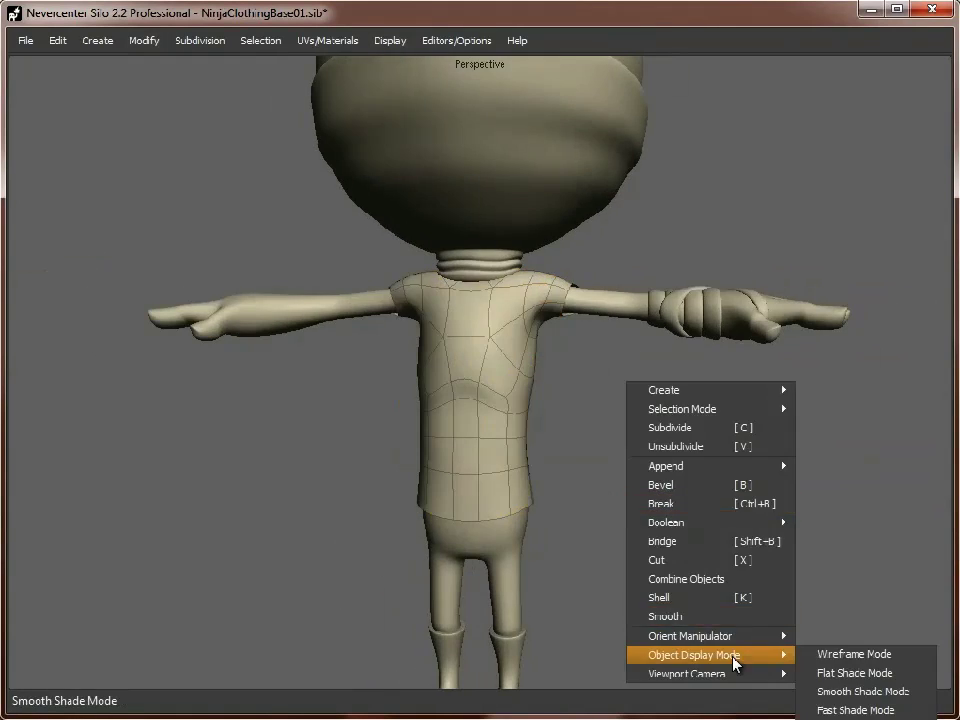
pyautogui.click(860, 719)
# Select the edge loop along the shirt's bottom hem and scale it around the hips.
pyautogui.click(471, 450)
pyautogui.press('s')
pyautogui.doubleClick(444, 391)
pyautogui.press('r')
pyautogui.moveTo(444, 391); pyautogui.dragTo(432, 396)
pyautogui.doubleClick(482, 466)
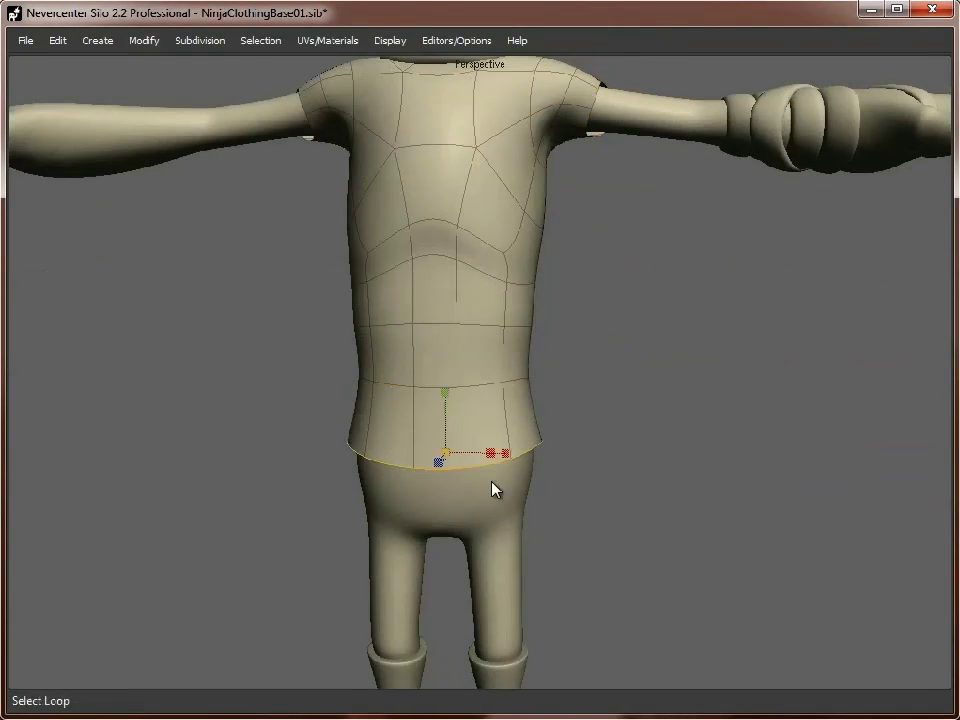
# Refine the scale and position of the shirt's lower edges around the hips.
pyautogui.press('w')
pyautogui.press('r')
pyautogui.click(434, 494)
pyautogui.moveTo(494, 494); pyautogui.dragTo(521, 493)
pyautogui.press('w')
pyautogui.moveTo(435, 437); pyautogui.dragTo(665, 482)
# Try to rescale edges on the shirt's lower torso, and undo the last three changes.
pyautogui.scroll(3, 636, 480)
pyautogui.moveTo(578, 384); pyautogui.dragTo(578, 438)
pyautogui.click(467, 387)
pyautogui.hotkey('alt', 's')
pyautogui.keyDown('alt'); pyautogui.moveTo(480, 440); pyautogui.dragTo(640, 440); pyautogui.keyUp('alt')
pyautogui.click(476, 392)
pyautogui.press('r')
pyautogui.keyDown('alt'); pyautogui.moveTo(476, 397); pyautogui.dragTo(611, 467); pyautogui.keyUp('alt')
pyautogui.hotkey('ctrl', 'z')
pyautogui.hotkey('ctrl', 'z')
pyautogui.hotkey('ctrl', 'z')
# Try to push all of the shirt's points outward with a local move, and undo it.
pyautogui.scroll(-5, 610, 440)
pyautogui.press('d')
pyautogui.press('a')
pyautogui.click(144, 41)
pyautogui.click(200, 335)
pyautogui.moveTo(500, 372); pyautogui.dragTo(626, 379)
pyautogui.hotkey('ctrl', 'z')
# Offset all of the shirt's points outward by about 0.008 with Local Move.
pyautogui.hotkey('alt', 's')
pyautogui.click(144, 41)
pyautogui.click(200, 335)
pyautogui.moveTo(502, 396); pyautogui.dragTo(478, 358)
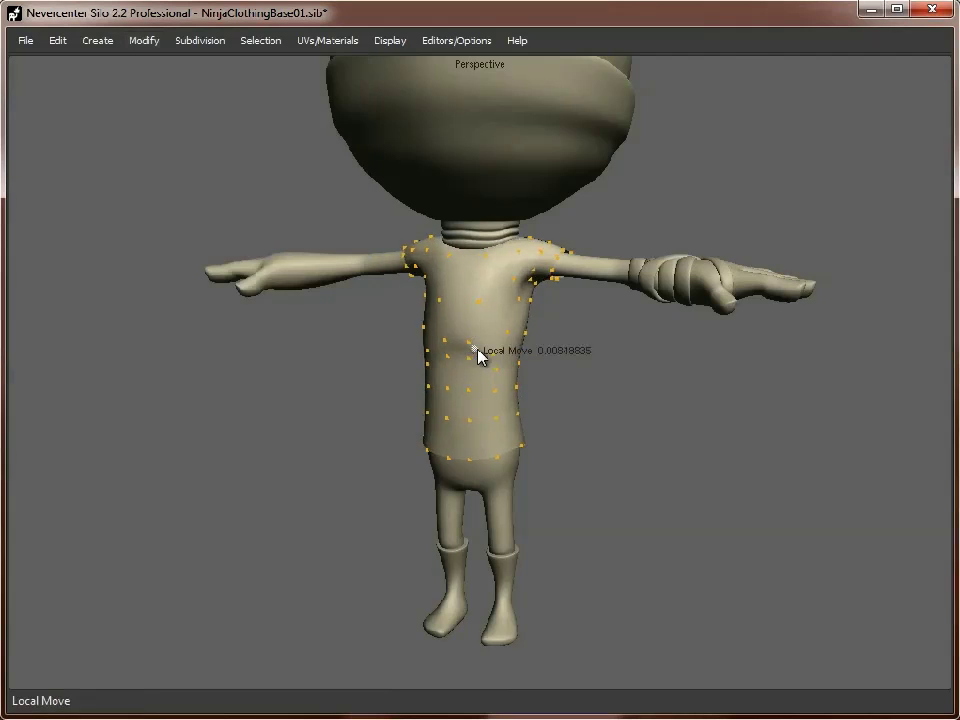
# Select an edge loop on the shirt's lower torso and scale it wider.
pyautogui.scroll(3, 470, 400)
pyautogui.press('s')
pyautogui.keyDown('alt'); pyautogui.moveTo(459, 437); pyautogui.dragTo(510, 437); pyautogui.keyUp('alt')
pyautogui.click(459, 413)
pyautogui.moveTo(459, 353); pyautogui.dragTo(459, 395)
pyautogui.press('r')
pyautogui.moveTo(518, 457); pyautogui.dragTo(550, 457)
# Select the neighbouring edge loops on the shirt's torso and reposition them to even out its shape.
pyautogui.doubleClick(454, 371)
pyautogui.doubleClick(462, 327)
pyautogui.press('w')
pyautogui.click(445, 328)
pyautogui.click(459, 370)
pyautogui.keyDown('alt'); pyautogui.moveTo(560, 372); pyautogui.dragTo(487, 375); pyautogui.keyUp('alt')
pyautogui.moveTo(490, 378); pyautogui.dragTo(650, 500, button='middle')
pyautogui.press('r')
pyautogui.press('f')
pyautogui.moveTo(776, 412); pyautogui.dragTo(484, 360, button='middle')
pyautogui.click(484, 360)
# Delete the unneeded face loops at the shirt's openings.
pyautogui.press('d')
pyautogui.doubleClick(545, 315)
pyautogui.moveTo(545, 315); pyautogui.dragTo(475, 384, button='middle')
pyautogui.keyDown('shift'); pyautogui.doubleClick(173, 324); pyautogui.keyUp('shift')
pyautogui.press('Delete')
pyautogui.press('s')
pyautogui.doubleClick(475, 384)
pyautogui.press('d')
pyautogui.moveTo(510, 275); pyautogui.dragTo(443, 325, button='middle')
pyautogui.doubleClick(434, 399)
pyautogui.press('Delete')
# Scale the shirt's bottom edge loop and extrude it downward as a flared hem.
pyautogui.press('s')
pyautogui.doubleClick(440, 292)
pyautogui.press('r')
pyautogui.moveTo(469, 338); pyautogui.dragTo(453, 341)
pyautogui.press('z')
pyautogui.click(462, 416)
pyautogui.moveTo(462, 416); pyautogui.dragTo(485, 423, button='middle')
pyautogui.press('w')
# Bevel the edge loop around the shirt's waist to form a narrow band.
pyautogui.doubleClick(439, 459)
pyautogui.press('b')
pyautogui.moveTo(438, 459); pyautogui.dragTo(442, 458)
# Move individual hem points and edges so the shirt's lower edge dips into a flap between the legs.
pyautogui.moveTo(442, 458); pyautogui.dragTo(583, 360, button='middle')
pyautogui.press('d')
pyautogui.click(480, 376)
pyautogui.press('a')
pyautogui.click(527, 354)
pyautogui.moveTo(527, 352); pyautogui.dragTo(537, 363)
pyautogui.moveTo(537, 363); pyautogui.dragTo(444, 262, button='middle')
pyautogui.press('d')
pyautogui.click(443, 261)
pyautogui.moveTo(441, 203); pyautogui.dragTo(420, 453, button='middle')
pyautogui.press('s')
pyautogui.click(414, 469)
pyautogui.moveTo(360, 484); pyautogui.dragTo(376, 481)
# Select the shirt's armhole edge loop and extrude it along the upper arm as a sleeve.
pyautogui.press('f')
pyautogui.scroll(-5, 664, 525)
pyautogui.moveTo(514, 465); pyautogui.dragTo(580, 575, button='middle')
pyautogui.click(664, 525)
pyautogui.scroll(4, 517, 440)
pyautogui.press('s')
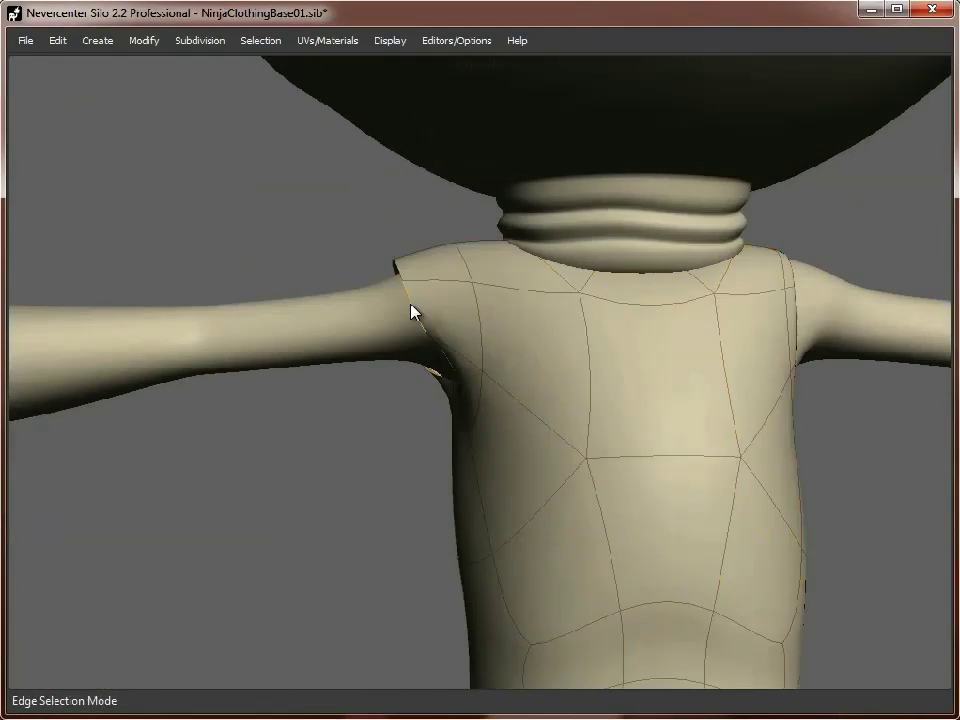
pyautogui.doubleClick(418, 337)
pyautogui.press('z')
pyautogui.moveTo(418, 337); pyautogui.dragTo(238, 352)
# Scale the sleeve's end loop and position it around the arm.
pyautogui.moveTo(243, 414); pyautogui.dragTo(329, 367, button='middle')
pyautogui.press('r')
pyautogui.moveTo(329, 367); pyautogui.dragTo(308, 370)
pyautogui.moveTo(308, 370); pyautogui.dragTo(330, 373, button='middle')
pyautogui.press('w')
pyautogui.moveTo(330, 373); pyautogui.dragTo(299, 355)
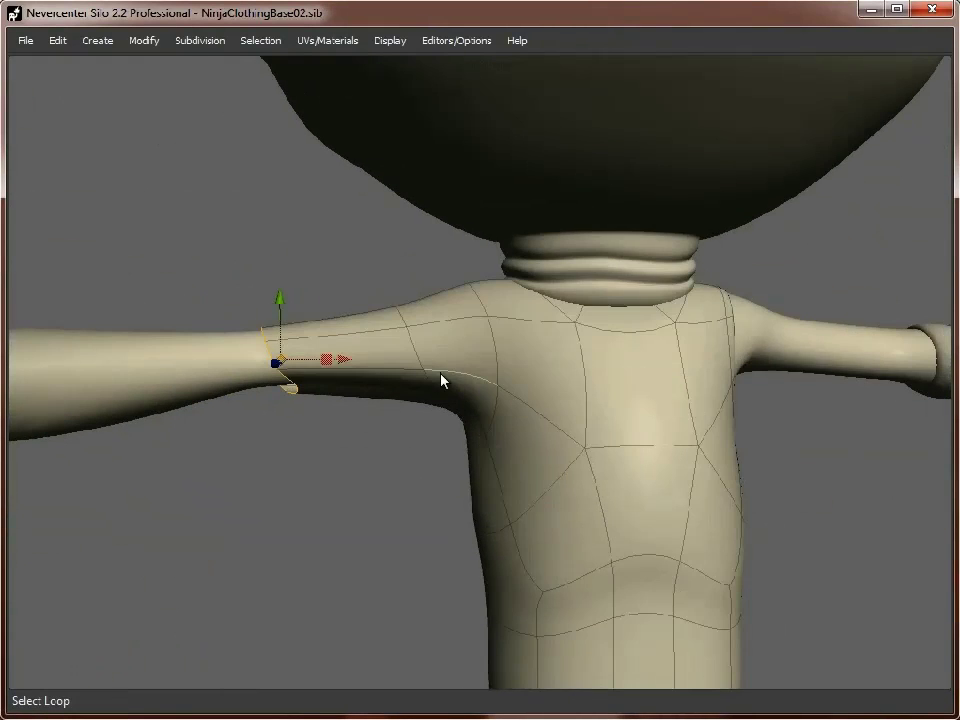
# Scale and move the sleeve's edge loops to make it fuller and round off its open end.
pyautogui.doubleClick(439, 381)
pyautogui.doubleClick(270, 364)
pyautogui.press('r')
pyautogui.moveTo(270, 364); pyautogui.dragTo(364, 354, button='middle')
pyautogui.press('w')
pyautogui.press('r')
pyautogui.doubleClick(404, 305)
pyautogui.moveTo(404, 305); pyautogui.dragTo(527, 328, button='middle')
pyautogui.moveTo(366, 348); pyautogui.dragTo(388, 342)
pyautogui.moveTo(429, 479); pyautogui.dragTo(345, 458, button='middle')
pyautogui.press('w')
pyautogui.moveTo(372, 374); pyautogui.dragTo(376, 376)
# Bevel the edge loop where the sleeve meets the shoulder.
pyautogui.moveTo(680, 488); pyautogui.dragTo(461, 477, button='middle')
pyautogui.doubleClick(466, 372)
pyautogui.press('b')
pyautogui.moveTo(470, 486); pyautogui.dragTo(478, 488)
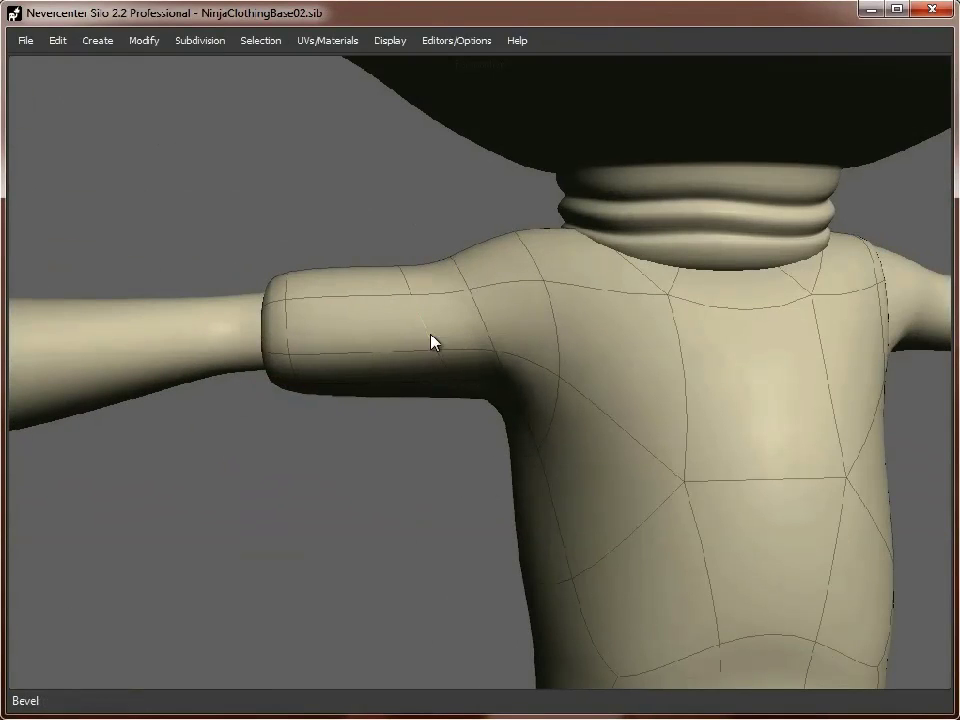
# Scale the loop midway along the sleeve and move the loop near its open end toward the torso.
pyautogui.doubleClick(434, 341)
pyautogui.press('r')
pyautogui.moveTo(456, 334); pyautogui.dragTo(447, 332)
pyautogui.doubleClick(291, 335)
pyautogui.moveTo(242, 422); pyautogui.dragTo(330, 436, button='middle')
pyautogui.press('w')
pyautogui.moveTo(411, 348); pyautogui.dragTo(424, 348)
pyautogui.scroll(-5, 549, 484)
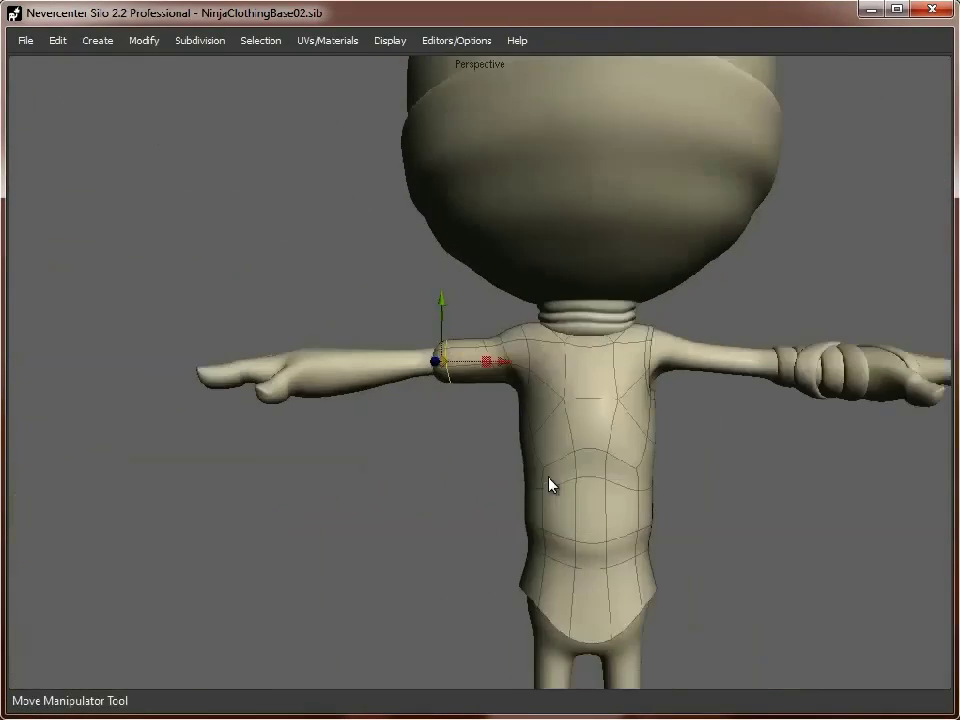
# Insert an edge loop around the shirt between waist and hem, scale it and slide it along the flared section.
pyautogui.press('f')
pyautogui.click(636, 461)
pyautogui.click(287, 484)
pyautogui.moveTo(636, 461); pyautogui.dragTo(688, 484, button='middle')
pyautogui.press('s')
pyautogui.click(474, 397)
pyautogui.click(453, 444)
pyautogui.hotkey('shift', 'x')
pyautogui.press('r')
pyautogui.moveTo(452, 408); pyautogui.dragTo(464, 402)
pyautogui.hotkey('shift', 's')
pyautogui.moveTo(474, 357); pyautogui.dragTo(474, 362)
pyautogui.moveTo(474, 362); pyautogui.dragTo(624, 421, button='middle')
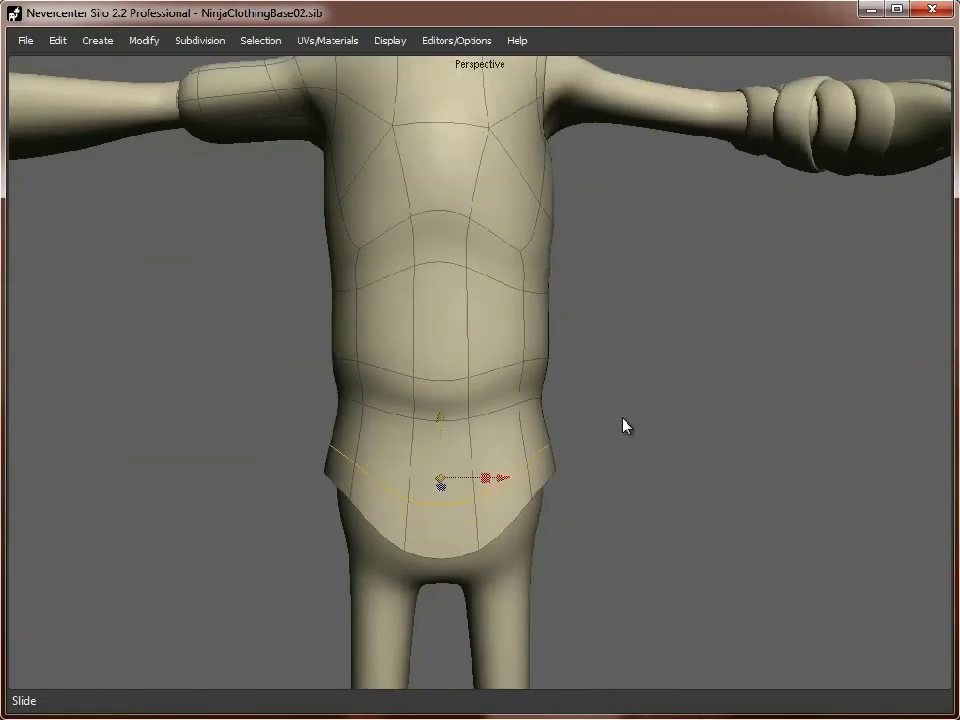
# Select and edit faces on the shirt, and move individual edges to refine its lower shape.
pyautogui.scroll(1, 624, 421)
pyautogui.press('d')
pyautogui.click(364, 386)
pyautogui.rightClick(364, 386)
pyautogui.click(402, 712)
pyautogui.moveTo(350, 440); pyautogui.dragTo(400, 396, button='middle')
pyautogui.scroll(-2, 501, 388)
pyautogui.press('s')
pyautogui.click(500, 388)
pyautogui.moveTo(500, 390); pyautogui.dragTo(491, 422)
pyautogui.moveTo(491, 422)
pyautogui.mouseDown(button='middle')
pyautogui.moveTo(560, 428)
pyautogui.moveTo(498, 408)
pyautogui.mouseUp(button='middle')
pyautogui.click(487, 306)
pyautogui.moveTo(488, 306); pyautogui.dragTo(476, 302)
# Select and edit further faces of the clothing from different viewing angles to clean up its surface.
pyautogui.scroll(-5, 476, 302)
pyautogui.press('f')
pyautogui.moveTo(630, 552); pyautogui.dragTo(369, 395, button='middle')
pyautogui.scroll(6, 480, 345)
pyautogui.press('d')
pyautogui.click(488, 342)
pyautogui.rightClick(424, 345)
pyautogui.click(462, 712)
pyautogui.moveTo(470, 480); pyautogui.dragTo(639, 449, button='middle')
pyautogui.moveTo(570, 318); pyautogui.dragTo(519, 340)
pyautogui.rightClick(522, 340)
pyautogui.click(562, 710)
pyautogui.press('f')
# Move the bottom section of the boot down slightly to make room for a sole.
pyautogui.moveTo(517, 488); pyautogui.dragTo(440, 467, button='middle')
pyautogui.scroll(4, 491, 441)
pyautogui.scroll(6, 469, 576)
pyautogui.press('s')
pyautogui.press('d')
pyautogui.moveTo(440, 468)
pyautogui.mouseDown()
pyautogui.moveTo(617, 540)
pyautogui.moveTo(400, 511)
pyautogui.mouseUp()
pyautogui.press('z')
pyautogui.moveTo(433, 513); pyautogui.dragTo(490, 590, button='middle')
pyautogui.press('w')
pyautogui.moveTo(518, 478); pyautogui.dragTo(519, 502)
pyautogui.press('r')
pyautogui.press('s')
# Bevel the edge loop just above the boot's sole and scale the resulting loop inward with Local Scale to form a groove.
pyautogui.doubleClick(523, 520)
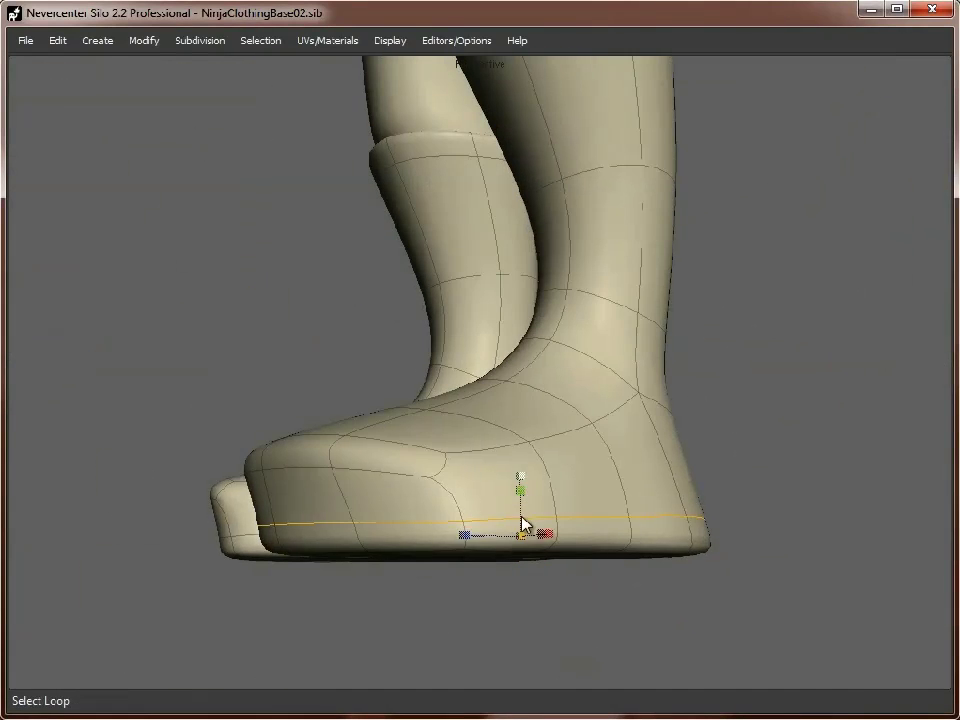
pyautogui.press('b')
pyautogui.doubleClick(503, 527)
pyautogui.click(144, 41)
pyautogui.click(212, 277)
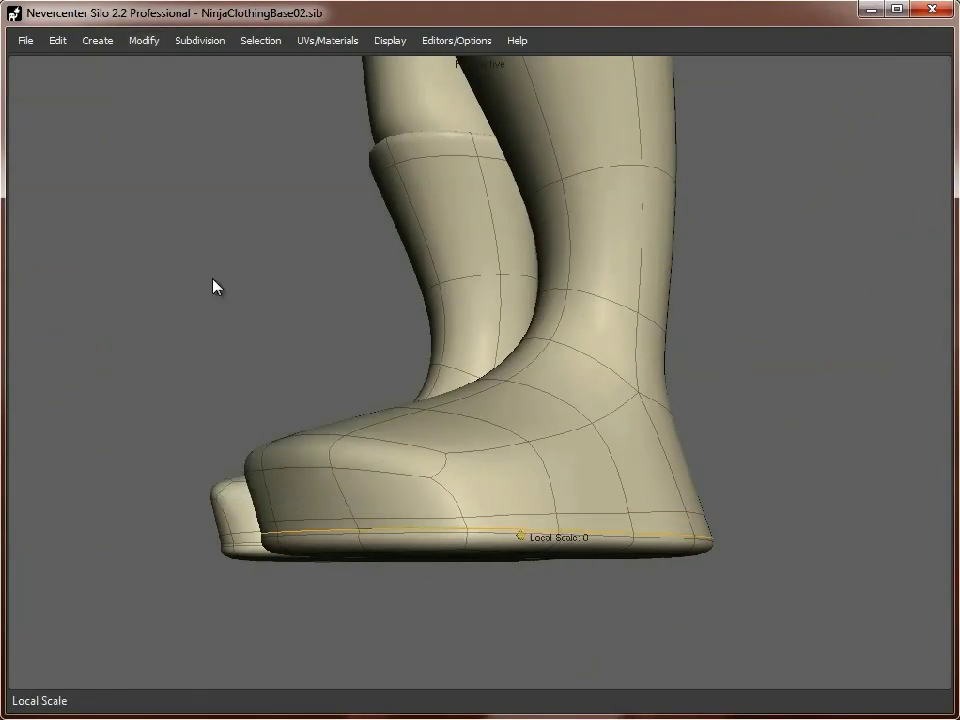
pyautogui.moveTo(300, 400); pyautogui.dragTo(495, 530, button='middle')
pyautogui.moveTo(481, 533); pyautogui.dragTo(455, 538)
pyautogui.press('f')
pyautogui.click(696, 607)
# Select an edge on the boot and shift it slightly to correct the foot's outline.
pyautogui.scroll(-4, 710, 548)
pyautogui.moveTo(560, 590); pyautogui.dragTo(565, 480, button='middle')
pyautogui.scroll(4, 562, 460)
pyautogui.press('s')
pyautogui.click(540, 396)
pyautogui.moveTo(595, 430); pyautogui.dragTo(606, 434, button='middle')
pyautogui.moveTo(542, 400); pyautogui.dragTo(558, 402)
pyautogui.moveTo(558, 402); pyautogui.dragTo(611, 401, button='middle')
# Grow and trim a selection around the boot's sole seam and move it up slightly to thicken the sole.
pyautogui.scroll(2, 611, 401)
pyautogui.doubleClick(448, 428)
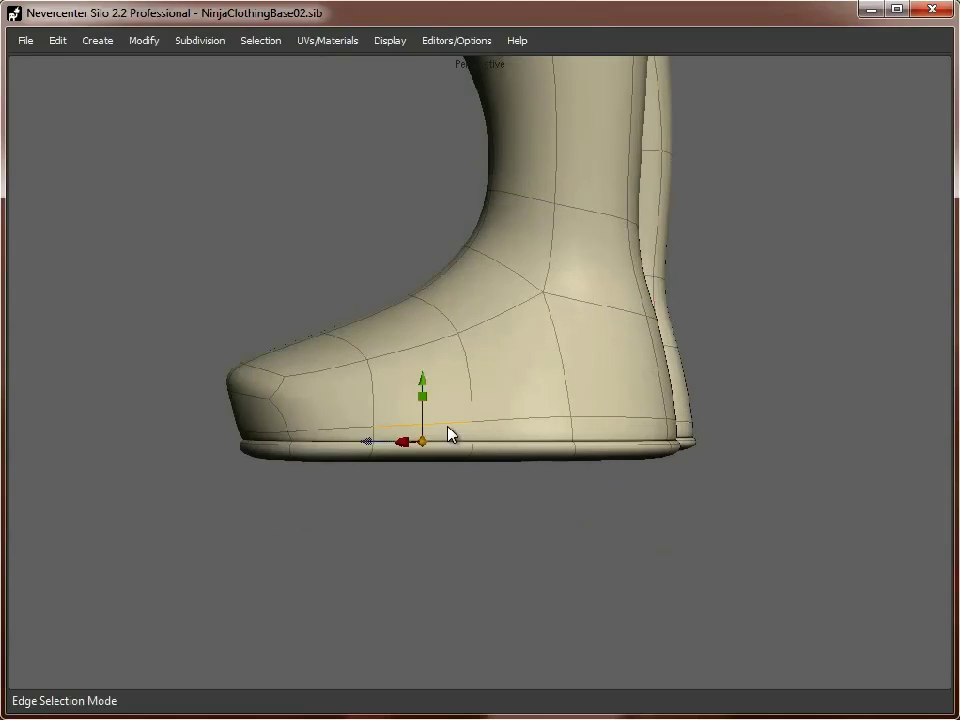
pyautogui.press('d')
pyautogui.press('+')
pyautogui.moveTo(111, 258); pyautogui.dragTo(768, 375)
pyautogui.keyDown('ctrl'); pyautogui.moveTo(139, 250); pyautogui.dragTo(327, 425); pyautogui.keyUp('ctrl')
pyautogui.moveTo(446, 381); pyautogui.dragTo(446, 368)
# Select the edge loops around the boot's sole and bevel them to sharpen its borders.
pyautogui.moveTo(448, 488); pyautogui.dragTo(430, 385, button='middle')
pyautogui.press('s')
pyautogui.doubleClick(301, 393)
pyautogui.keyDown('shift'); pyautogui.doubleClick(385, 468); pyautogui.keyUp('shift')
pyautogui.keyDown('shift'); pyautogui.click(680, 420); pyautogui.keyUp('shift')
pyautogui.press('b')
pyautogui.moveTo(680, 420); pyautogui.dragTo(683, 420)
# Raise the selected part of the boot's lower side and scale the edge loop running around it.
pyautogui.moveTo(683, 420); pyautogui.dragTo(640, 490, button='middle')
pyautogui.scroll(2, 600, 475)
pyautogui.click(548, 464)
pyautogui.moveTo(548, 407); pyautogui.dragTo(547, 355)
pyautogui.press('a')
pyautogui.click(535, 366)
pyautogui.press('s')
pyautogui.moveTo(650, 540); pyautogui.dragTo(560, 525, button='middle')
pyautogui.doubleClick(490, 413)
pyautogui.press('r')
pyautogui.moveTo(492, 385)
pyautogui.mouseDown()
pyautogui.moveTo(491, 400)
pyautogui.moveTo(488, 373)
pyautogui.mouseUp()
# Select the loops around the boot's sole and scale them vertically to even out its thickness.
pyautogui.doubleClick(297, 445)
pyautogui.doubleClick(381, 439)
pyautogui.keyDown('shift'); pyautogui.doubleClick(488, 414); pyautogui.keyUp('shift')
pyautogui.press('w')
pyautogui.doubleClick(340, 501)
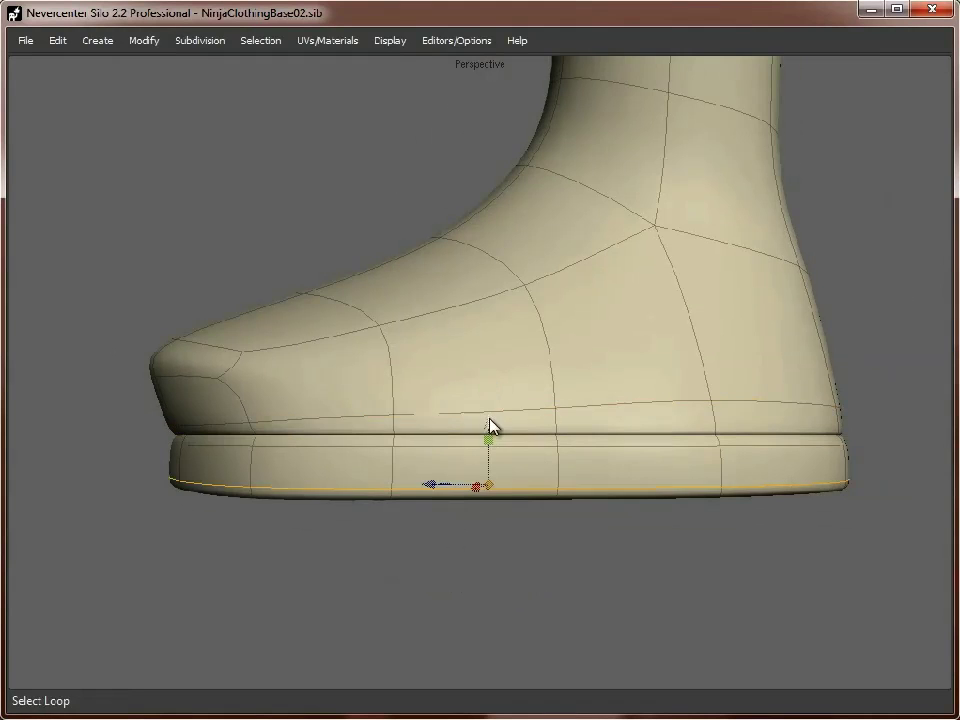
pyautogui.scroll(-2, 780, 568)
pyautogui.press('a')
pyautogui.press('r')
pyautogui.moveTo(536, 402); pyautogui.dragTo(535, 428)
# Select the faces of the boot on the opposite leg and delete them.
pyautogui.moveTo(455, 535); pyautogui.dragTo(566, 541, button='middle')
pyautogui.scroll(-4, 530, 548)
pyautogui.press('d')
pyautogui.hotkey('alt', 's')
pyautogui.click(425, 350)
pyautogui.press('Delete')
pyautogui.scroll(4, 473, 467)
# Move an edge of the remaining boot down and slightly sideways to reshape it.
pyautogui.press('f')
pyautogui.moveTo(702, 459); pyautogui.dragTo(478, 415, button='middle')
pyautogui.press('s')
pyautogui.click(445, 406)
pyautogui.moveTo(446, 351); pyautogui.dragTo(434, 372)
pyautogui.press('a')
pyautogui.click(438, 338)
# Select an edge loop around the boot and move it up slightly.
pyautogui.moveTo(785, 460); pyautogui.dragTo(615, 460, button='middle')
pyautogui.press('s')
pyautogui.doubleClick(592, 415)
pyautogui.press('r')
pyautogui.press('w')
pyautogui.moveTo(591, 360); pyautogui.dragTo(591, 346)
# Select groups of boot vertices and shift them slightly sideways and down to smooth the silhouette.
pyautogui.press('a')
pyautogui.moveTo(257, 428); pyautogui.dragTo(334, 328)
pyautogui.moveTo(256, 367); pyautogui.dragTo(246, 367)
pyautogui.moveTo(247, 368); pyautogui.dragTo(571, 560, button='middle')
pyautogui.scroll(-4, 484, 448)
pyautogui.scroll(4, 571, 560)
pyautogui.moveTo(571, 560); pyautogui.dragTo(405, 345)
pyautogui.moveTo(485, 455); pyautogui.dragTo(484, 464)
pyautogui.moveTo(484, 470); pyautogui.dragTo(378, 426, button='middle')
# Delete the base character's lower leg and foot faces, leaving the region above them out of the selection.
pyautogui.press('f')
pyautogui.click(385, 426)
pyautogui.press('d')
pyautogui.moveTo(708, 560); pyautogui.dragTo(356, 350)
pyautogui.press('Delete')
pyautogui.moveTo(356, 350); pyautogui.dragTo(501, 439, button='middle')
pyautogui.hotkey('ctrl', 'z')
pyautogui.keyDown('ctrl'); pyautogui.moveTo(225, 167); pyautogui.dragTo(585, 275); pyautogui.keyUp('ctrl')
pyautogui.press('Delete')
# Select groups of the boot's vertices and shift them slightly to refine its fit around the leg.
pyautogui.press('f')
pyautogui.click(525, 425)
pyautogui.moveTo(530, 425); pyautogui.dragTo(540, 526, button='middle')
pyautogui.press('a')
pyautogui.moveTo(293, 552); pyautogui.dragTo(395, 384)
pyautogui.moveTo(395, 390); pyautogui.dragTo(639, 439, button='middle')
pyautogui.moveTo(641, 406); pyautogui.dragTo(634, 405)
pyautogui.moveTo(606, 300); pyautogui.dragTo(543, 350)
pyautogui.moveTo(668, 450)
pyautogui.mouseDown(button='middle')
pyautogui.moveTo(544, 363)
pyautogui.moveTo(681, 443)
pyautogui.moveTo(681, 458)
pyautogui.mouseUp(button='middle')
pyautogui.moveTo(630, 333); pyautogui.dragTo(624, 333)
pyautogui.moveTo(408, 325); pyautogui.dragTo(467, 366)
pyautogui.moveTo(349, 354); pyautogui.dragTo(478, 452)
pyautogui.moveTo(514, 399); pyautogui.dragTo(632, 405, button='middle')
# Select the ring of faces around the boot's top rim and activate the Scale manipulator.
pyautogui.press('2')
pyautogui.moveTo(489, 253); pyautogui.dragTo(418, 356, button='middle')
pyautogui.press('d')
pyautogui.click(432, 326)
pyautogui.press('r')
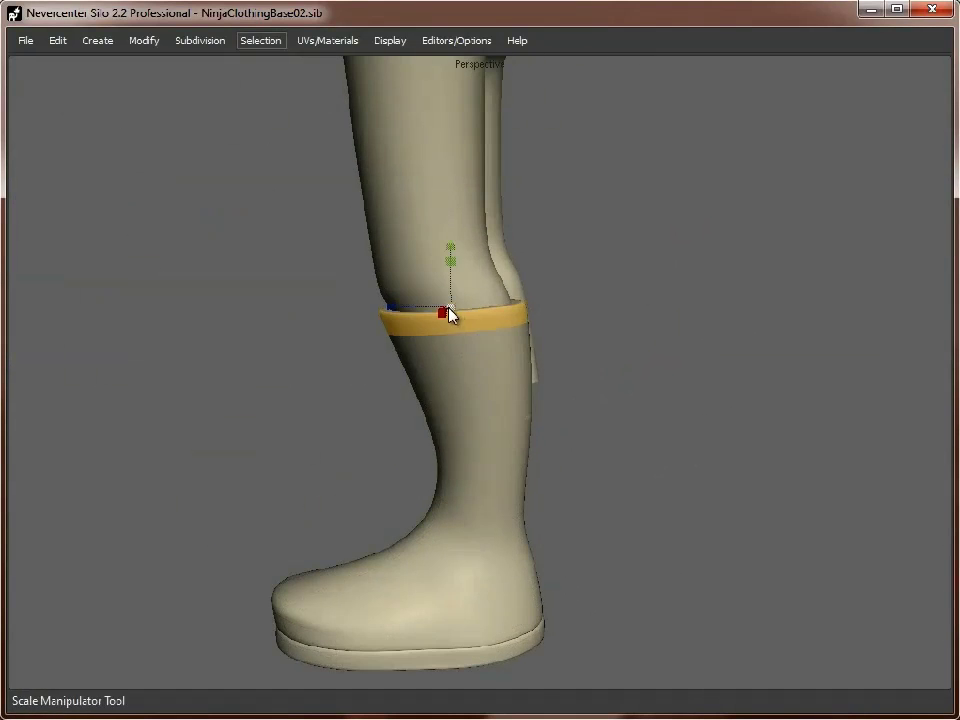
# Return to object selection and add a cube primitive to the scene.
pyautogui.press('f')
pyautogui.scroll(-5, 513, 454)
pyautogui.scroll(4, 514, 455)
pyautogui.moveTo(514, 455); pyautogui.dragTo(351, 521, button='middle')
pyautogui.scroll(-5, 516, 626)
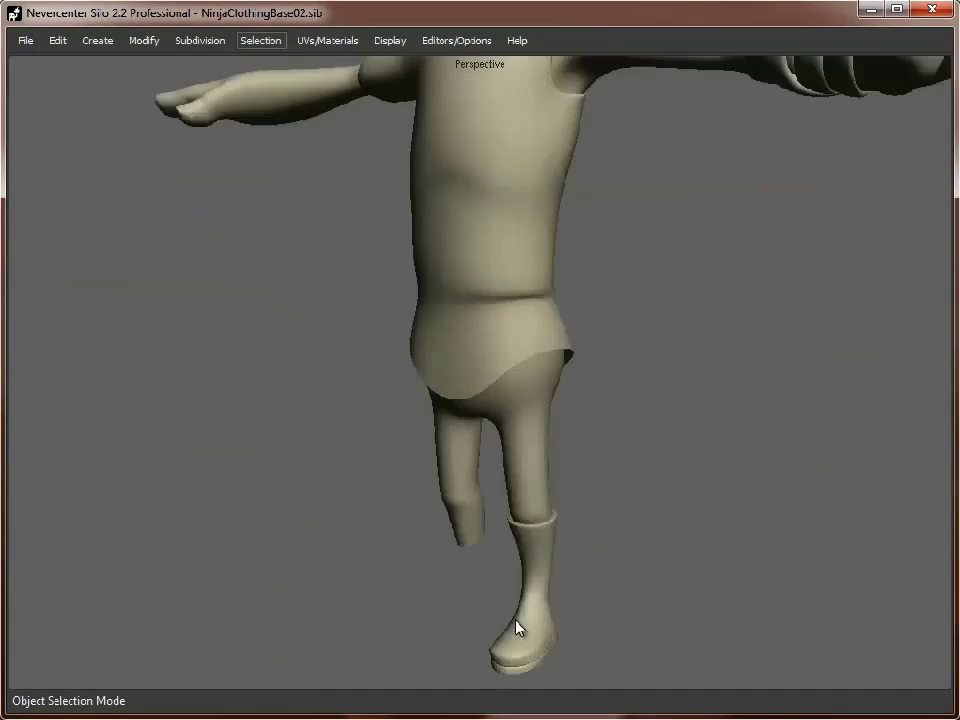
pyautogui.scroll(4, 568, 435)
pyautogui.rightClick(612, 322)
pyautogui.click(800, 335)
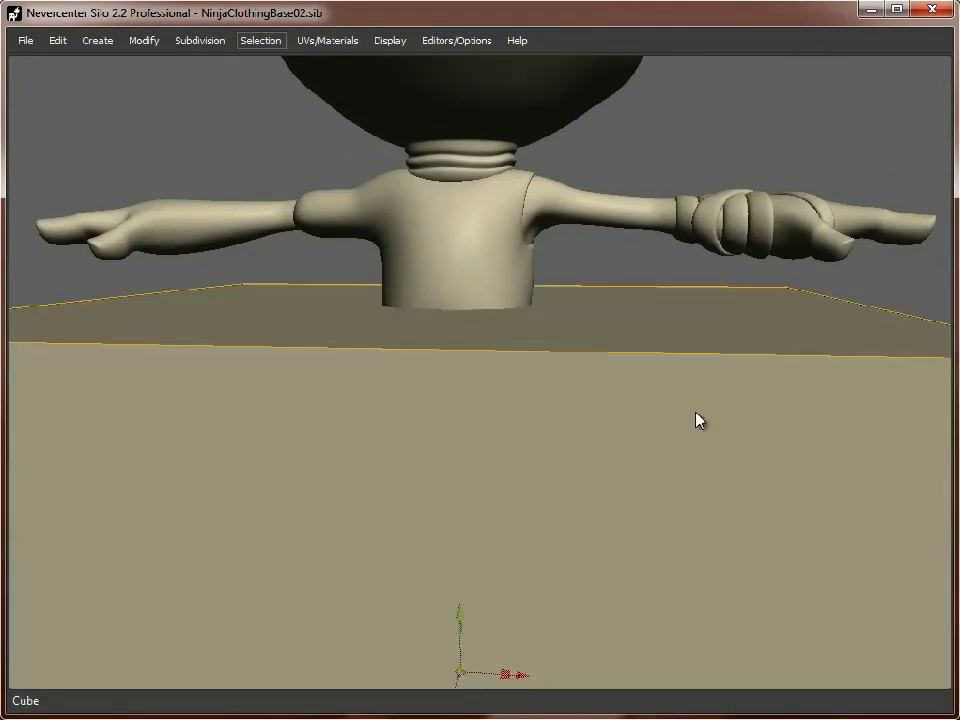
# Delete the new cube's bottom and side faces, leaving an open strip that can drape over the torso.
pyautogui.scroll(-5, 696, 420)
pyautogui.press('d')
pyautogui.click(506, 624)
pyautogui.press('Delete')
pyautogui.moveTo(506, 624); pyautogui.dragTo(640, 397, button='middle')
pyautogui.press('Delete')
# Scale the open cube down and raise it to the character's shoulders.
pyautogui.press('f')
pyautogui.press('r')
pyautogui.moveTo(472, 362); pyautogui.dragTo(400, 430)
pyautogui.press('w')
pyautogui.moveTo(474, 283); pyautogui.dragTo(474, 88)
# Subdivide the open cube and move its points to fit over the shoulders and chest.
pyautogui.scroll(4, 436, 193)
pyautogui.moveTo(436, 193); pyautogui.dragTo(345, 405, button='middle')
pyautogui.press('c')
pyautogui.press('s')
pyautogui.press('a')
pyautogui.moveTo(525, 320); pyautogui.dragTo(413, 468)
pyautogui.moveTo(439, 347); pyautogui.dragTo(439, 489)
pyautogui.moveTo(391, 556); pyautogui.dragTo(328, 570)
pyautogui.moveTo(703, 446); pyautogui.dragTo(466, 310)
# Lower the back portion of the tabard and bevel its selected edge.
pyautogui.moveTo(466, 310); pyautogui.dragTo(250, 325, button='middle')
pyautogui.moveTo(603, 342); pyautogui.dragTo(603, 488)
pyautogui.moveTo(603, 488); pyautogui.dragTo(652, 351, button='middle')
pyautogui.press('s')
pyautogui.click(535, 303)
pyautogui.press('b')
pyautogui.moveTo(652, 351); pyautogui.dragTo(700, 362)
# Extrude the front panel's bottom edge downward and scale the new end edge to taper it.
pyautogui.moveTo(700, 362); pyautogui.dragTo(540, 295, button='middle')
pyautogui.click(476, 385)
pyautogui.press('z')
pyautogui.moveTo(466, 338); pyautogui.dragTo(471, 472)
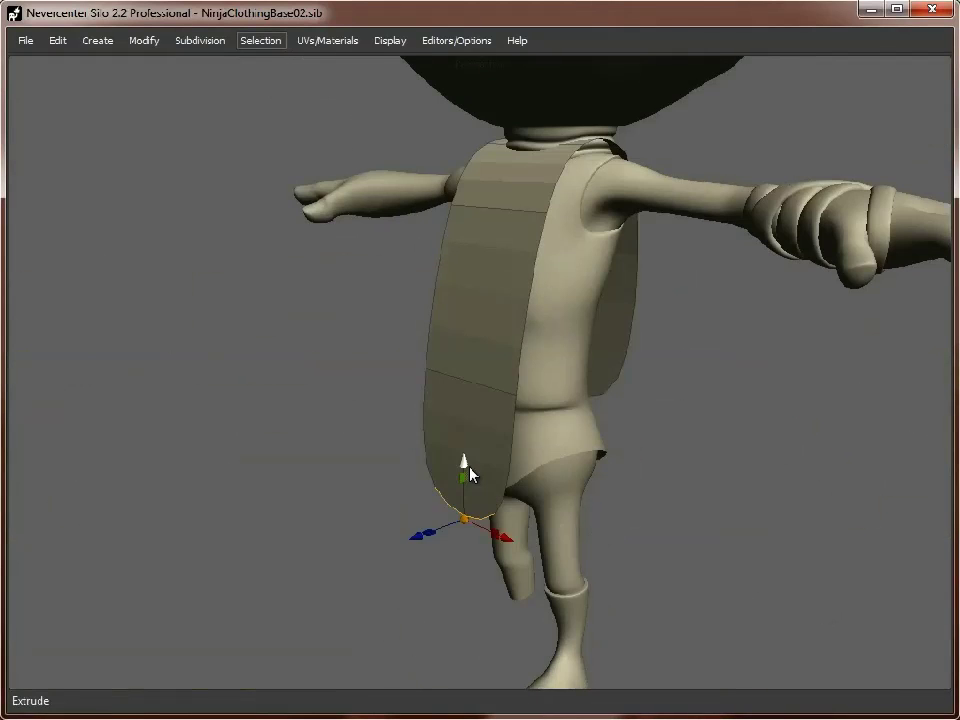
pyautogui.moveTo(471, 480); pyautogui.dragTo(643, 547, button='middle')
pyautogui.press('r')
pyautogui.moveTo(522, 533); pyautogui.dragTo(440, 532)
# Scale the tabard's crosswise edge at the shoulders and lower it slightly onto the body.
pyautogui.click(450, 382)
pyautogui.click(513, 141)
pyautogui.moveTo(531, 139); pyautogui.dragTo(560, 139)
pyautogui.press('w')
pyautogui.moveTo(474, 77); pyautogui.dragTo(474, 104)
# Extrude the back panel's bottom edge downward twice, shifting it along the depth axis between the extrusions.
pyautogui.moveTo(625, 220); pyautogui.dragTo(450, 275, button='middle')
pyautogui.click(514, 417)
pyautogui.press('z')
pyautogui.moveTo(516, 358); pyautogui.dragTo(516, 505)
pyautogui.moveTo(516, 505); pyautogui.dragTo(586, 466, button='middle')
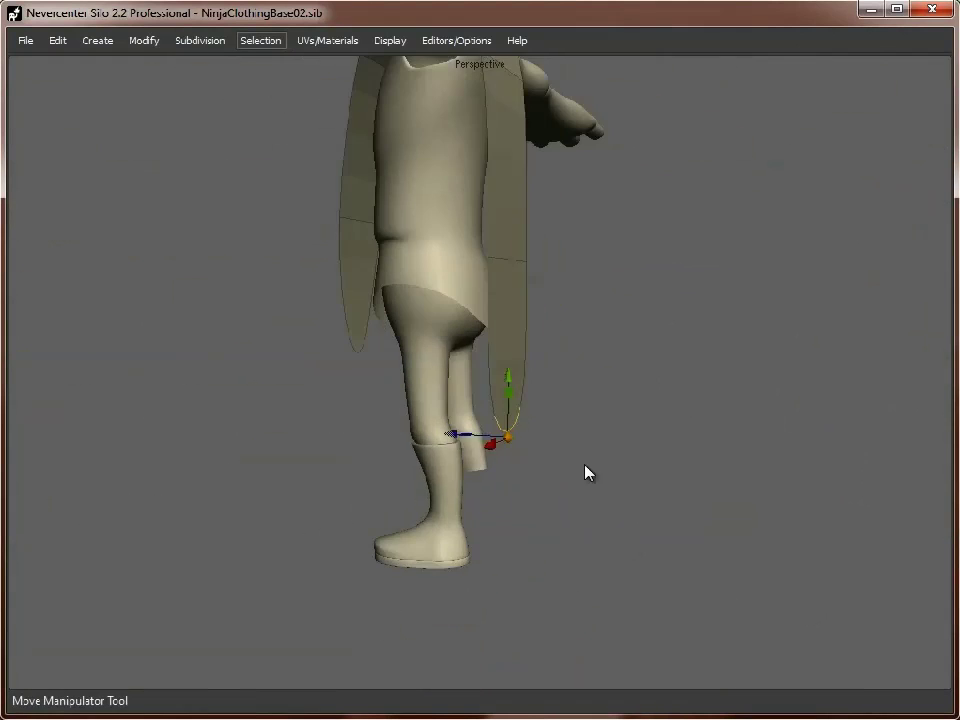
pyautogui.moveTo(452, 435); pyautogui.dragTo(508, 437)
pyautogui.press('z')
pyautogui.moveTo(563, 376); pyautogui.dragTo(563, 443)
# Scale the back panel's bottom edge and the crosswise edge above it to adjust their widths.
pyautogui.moveTo(735, 560); pyautogui.dragTo(600, 510, button='middle')
pyautogui.press('r')
pyautogui.moveTo(574, 506); pyautogui.dragTo(623, 516)
pyautogui.click(631, 402)
pyautogui.moveTo(570, 414); pyautogui.dragTo(602, 422)
# Set the tabard's object display mode to Smooth Shade.
pyautogui.moveTo(650, 230); pyautogui.dragTo(550, 484, button='middle')
pyautogui.scroll(-5, 515, 468)
pyautogui.press('f')
pyautogui.rightClick(644, 212)
pyautogui.moveTo(740, 484)
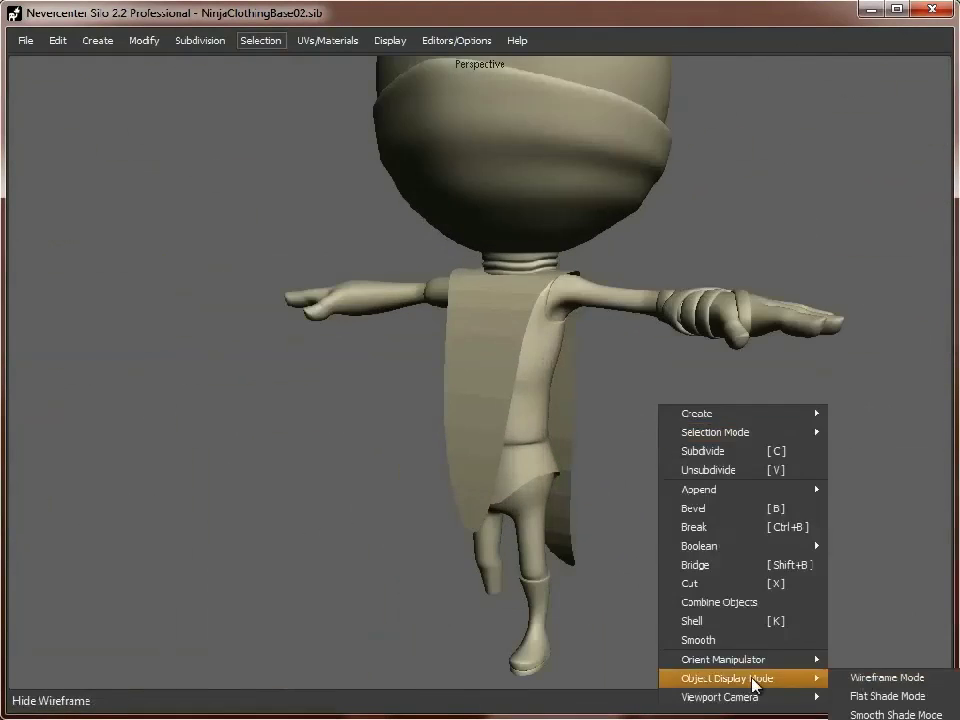
pyautogui.click(880, 520)
# Insert a lengthwise edge loop down the tabard and bevel it into two parallel loops.
pyautogui.moveTo(720, 409); pyautogui.dragTo(399, 501, button='middle')
pyautogui.scroll(3, 450, 410)
pyautogui.moveTo(450, 404); pyautogui.dragTo(438, 408, button='middle')
pyautogui.press('s')
pyautogui.hotkey('shift', 'x')
pyautogui.press('b')
pyautogui.moveTo(438, 408); pyautogui.dragTo(474, 387)
pyautogui.moveTo(474, 387); pyautogui.dragTo(530, 400, button='middle')
# Isolate the tabard and delete the middle face on its top to open a neck hole.
pyautogui.press('f')
pyautogui.click(390, 41)
pyautogui.click(450, 300)
pyautogui.press('d')
pyautogui.click(506, 333)
pyautogui.press('Delete')
# Select the edge loops beside the tabard's neck opening and rework the edges around it with a cut.
pyautogui.press('s')
pyautogui.doubleClick(502, 335)
pyautogui.moveTo(645, 332); pyautogui.dragTo(499, 514, button='middle')
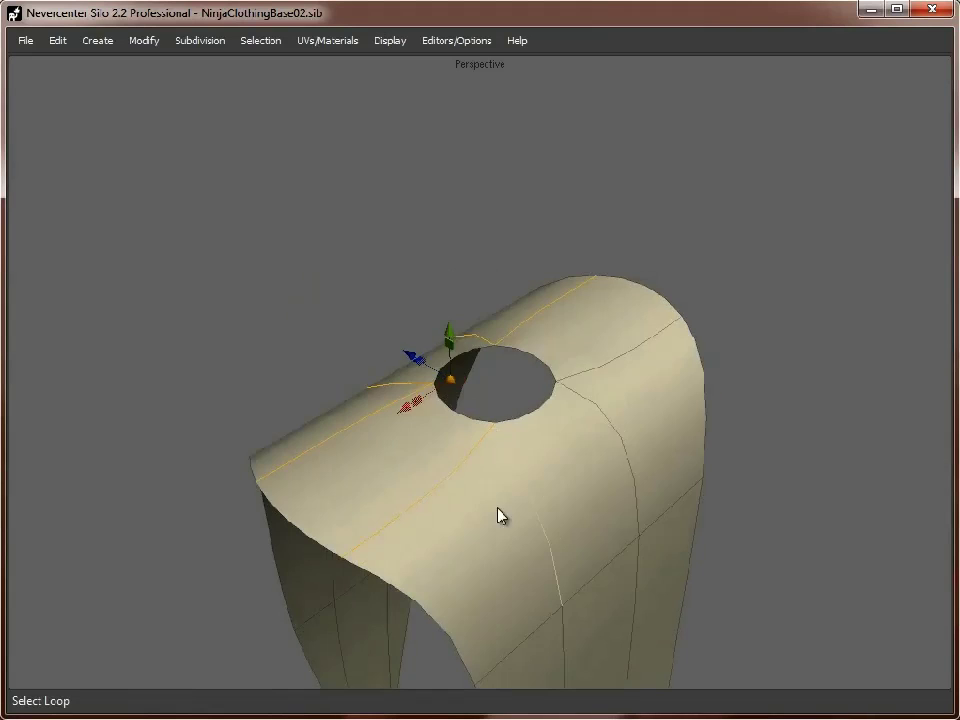
pyautogui.press('x')
pyautogui.click(606, 381)
pyautogui.click(143, 40)
pyautogui.click(190, 287)
pyautogui.moveTo(640, 470); pyautogui.dragTo(500, 281, button='middle')
# Show the hidden character parts again and move groups of tabard points to fit around the torso.
pyautogui.press('f')
pyautogui.click(391, 45)
pyautogui.click(440, 319)
pyautogui.press('a')
pyautogui.moveTo(754, 403); pyautogui.dragTo(345, 440, button='middle')
pyautogui.press('F2')
pyautogui.moveTo(401, 231); pyautogui.dragTo(401, 248)
pyautogui.moveTo(670, 365); pyautogui.dragTo(350, 350, button='middle')
pyautogui.moveTo(582, 282); pyautogui.dragTo(544, 347)
pyautogui.moveTo(544, 347); pyautogui.dragTo(450, 335, button='middle')
pyautogui.moveTo(618, 312); pyautogui.dragTo(598, 312)
pyautogui.moveTo(598, 312); pyautogui.dragTo(484, 413, button='middle')
# Select an edge on the tabard and nudge it slightly to refine the fit.
pyautogui.press('a')
pyautogui.press('f')
pyautogui.press('s')
pyautogui.click(484, 413)
pyautogui.moveTo(475, 341); pyautogui.dragTo(476, 344)
# Scale two of the tabard's crosswise edges to refine the panel's width.
pyautogui.moveTo(476, 344); pyautogui.dragTo(540, 470, button='middle')
pyautogui.click(686, 643)
pyautogui.press('r')
pyautogui.moveTo(530, 457); pyautogui.dragTo(581, 468)
pyautogui.click(600, 323)
pyautogui.moveTo(538, 345); pyautogui.dragTo(569, 346)
pyautogui.moveTo(572, 352); pyautogui.dragTo(512, 576, button='middle')
# Mirror the finished boot onto the character's other leg.
pyautogui.press('f')
pyautogui.click(472, 562)
pyautogui.click(143, 42)
pyautogui.click(420, 440)
pyautogui.click(686, 354)
pyautogui.moveTo(686, 354); pyautogui.dragTo(538, 480, button='middle')
pyautogui.scroll(-3, 538, 480)
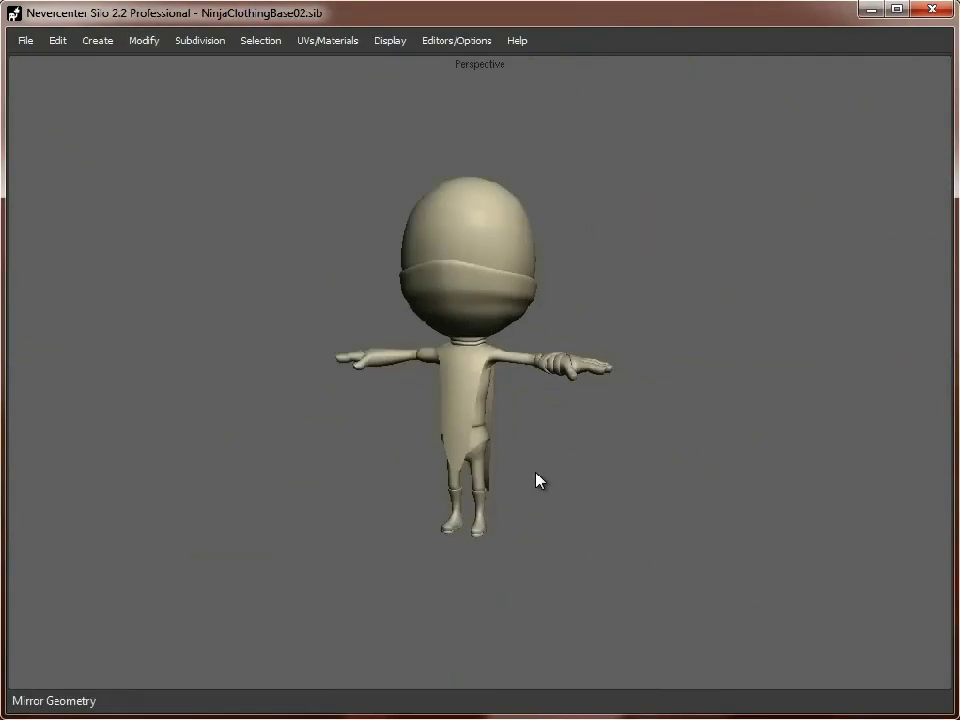
# Inspect the dressed character, selecting the base body to examine its remaining arms and legs between the clothing pieces.
pyautogui.scroll(4, 538, 480)
pyautogui.moveTo(603, 549); pyautogui.dragTo(558, 460, button='middle')
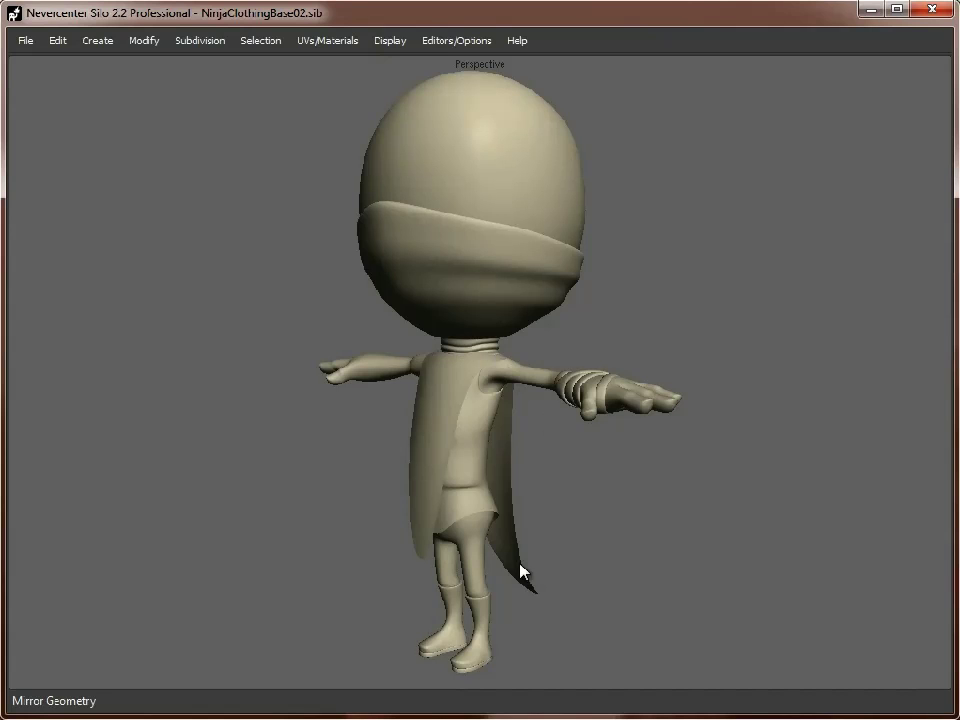
pyautogui.moveTo(317, 468); pyautogui.dragTo(454, 456, button='middle')
pyautogui.scroll(-3, 630, 544)
pyautogui.moveTo(630, 544); pyautogui.dragTo(532, 538, button='middle')
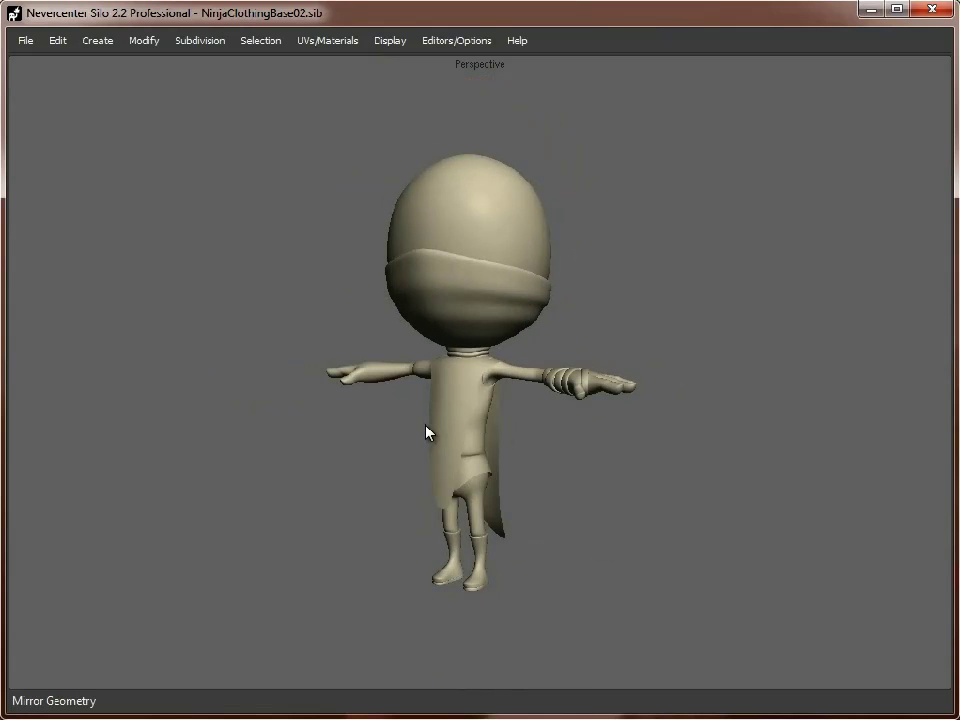
pyautogui.click(357, 371)
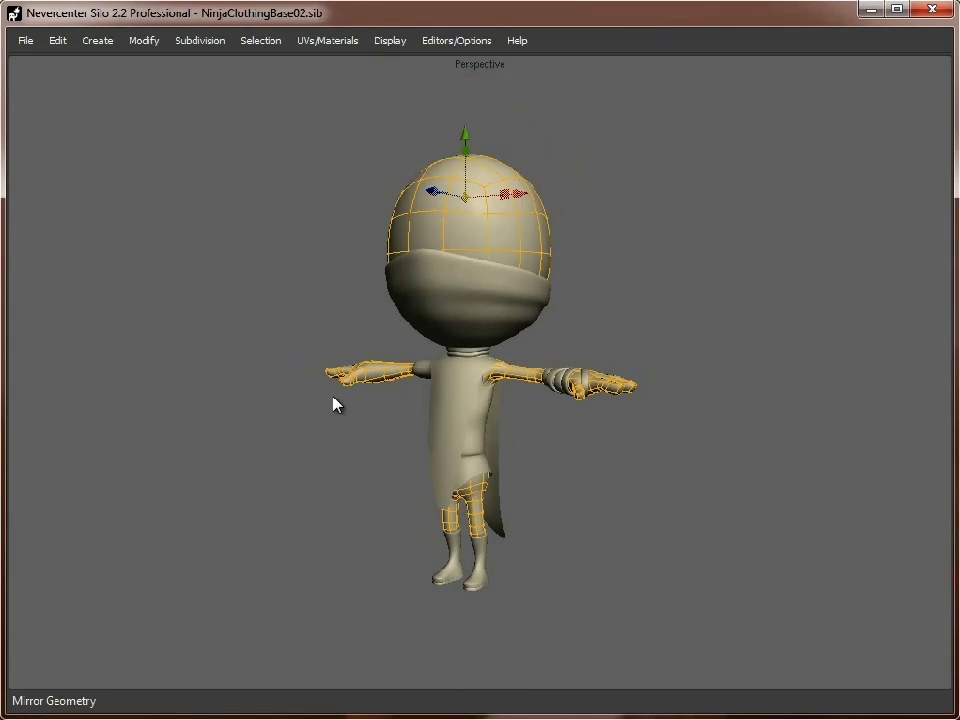
pyautogui.click(674, 500)
pyautogui.keyDown('alt'); pyautogui.moveTo(540, 547); pyautogui.dragTo(552, 463, button='middle'); pyautogui.keyUp('alt')
pyautogui.scroll(2, 550, 465)
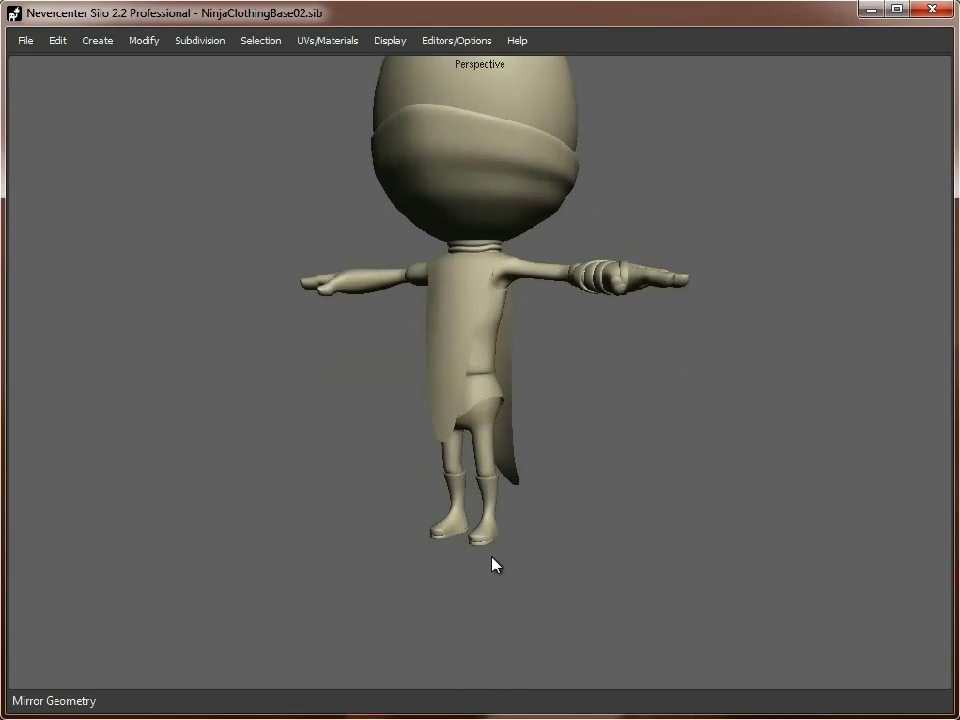
pyautogui.scroll(2, 450, 537)
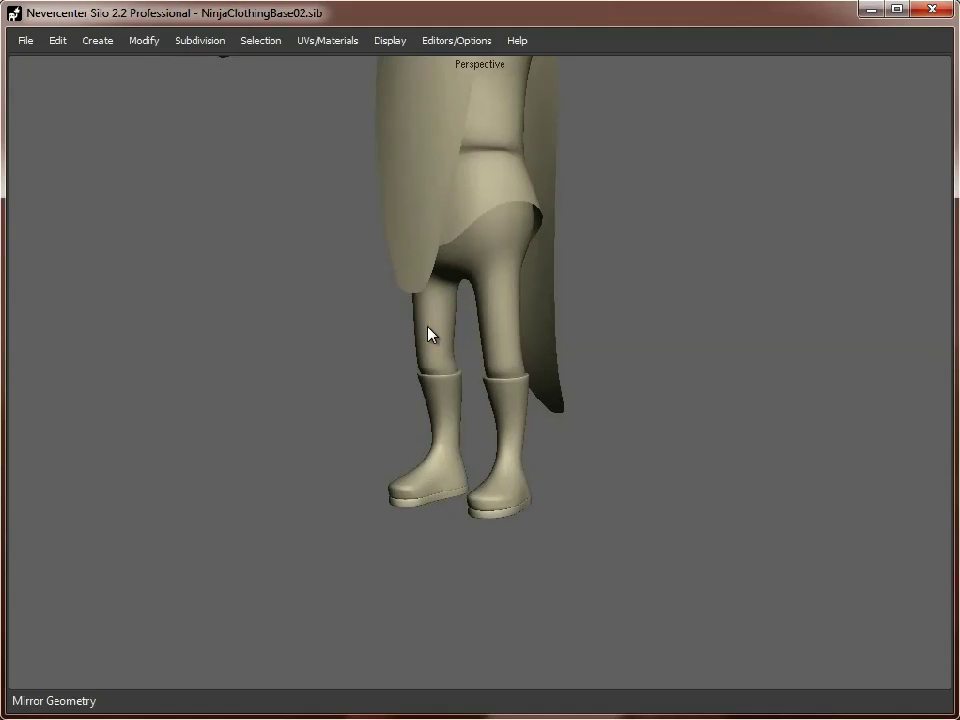
pyautogui.click(428, 334)
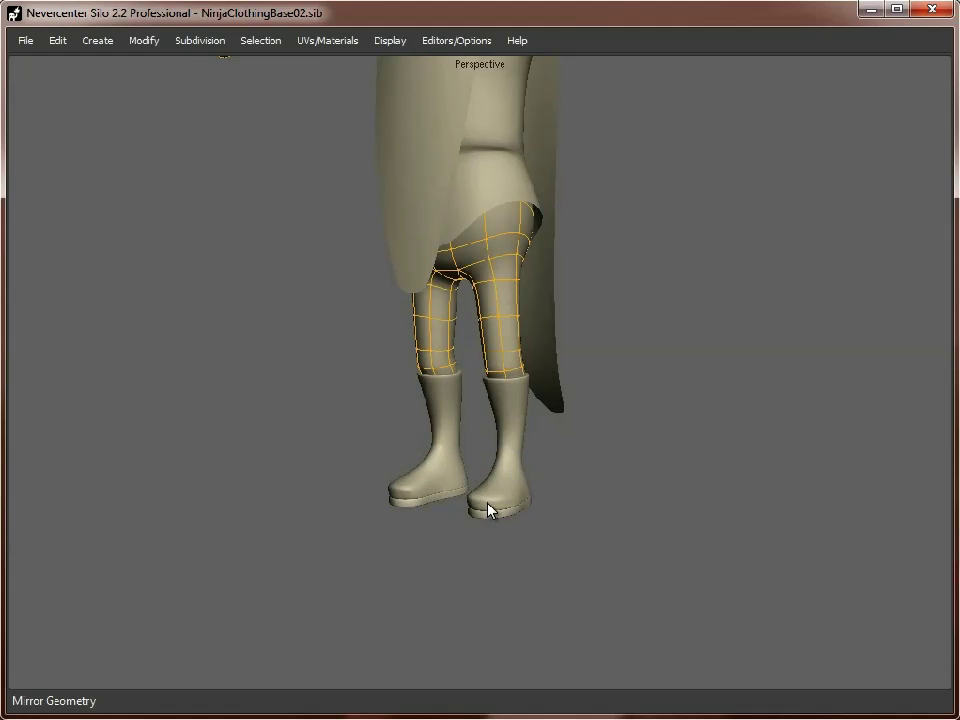
pyautogui.click(717, 397)
pyautogui.keyDown('alt'); pyautogui.moveTo(620, 270); pyautogui.dragTo(606, 413, button='middle'); pyautogui.keyUp('alt')
pyautogui.scroll(-5, 606, 413)
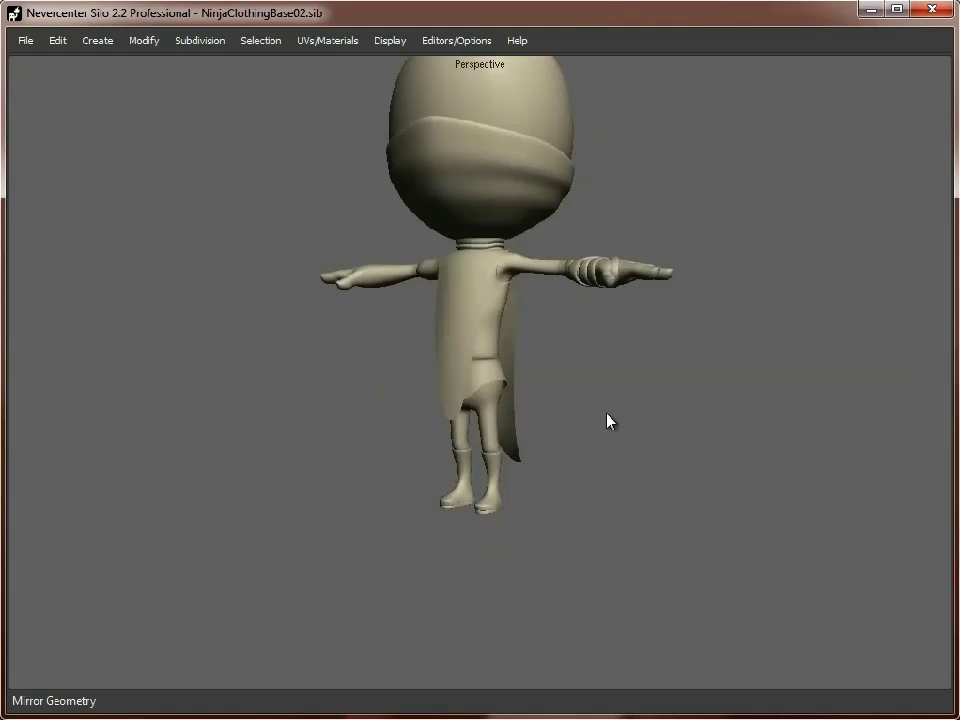
# Select the tabard and examine its front and back panels from several angles.
pyautogui.keyDown('alt'); pyautogui.moveTo(606, 413); pyautogui.dragTo(670, 415); pyautogui.keyUp('alt')
pyautogui.keyDown('alt'); pyautogui.moveTo(600, 415); pyautogui.dragTo(598, 456, button='middle'); pyautogui.keyUp('alt')
pyautogui.scroll(3, 488, 254)
pyautogui.scroll(-4, 727, 470)
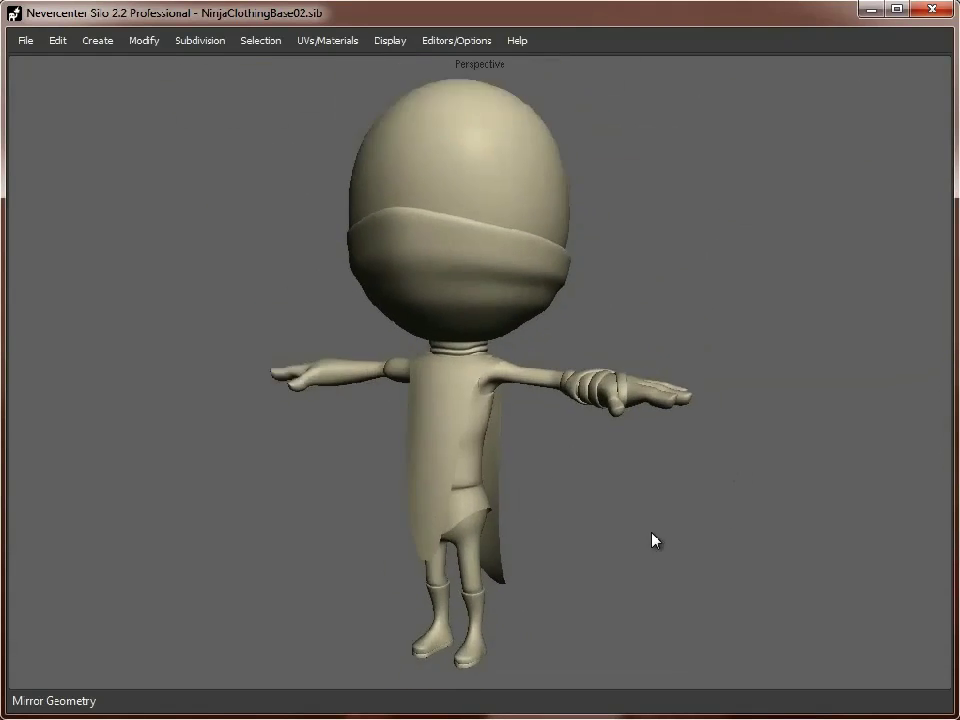
pyautogui.click(450, 437)
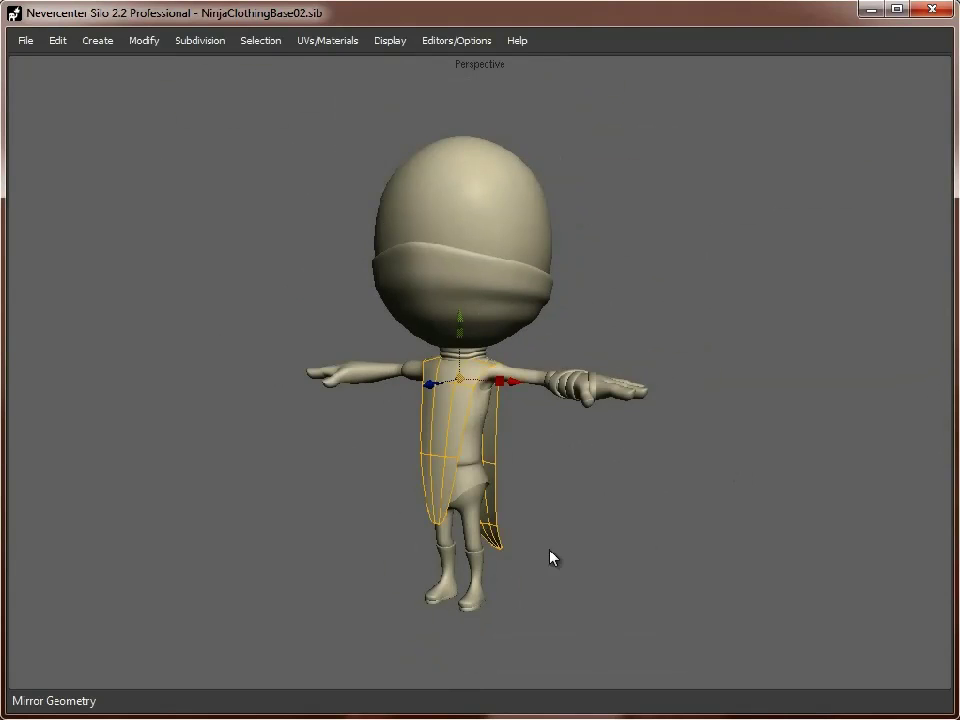
pyautogui.keyDown('alt'); pyautogui.moveTo(650, 502); pyautogui.dragTo(585, 495); pyautogui.keyUp('alt')
pyautogui.keyDown('alt'); pyautogui.moveTo(400, 488); pyautogui.dragTo(413, 441, button='middle'); pyautogui.keyUp('alt')
pyautogui.scroll(2, 413, 441)
pyautogui.keyDown('alt'); pyautogui.moveTo(413, 441); pyautogui.dragTo(630, 448); pyautogui.keyUp('alt')
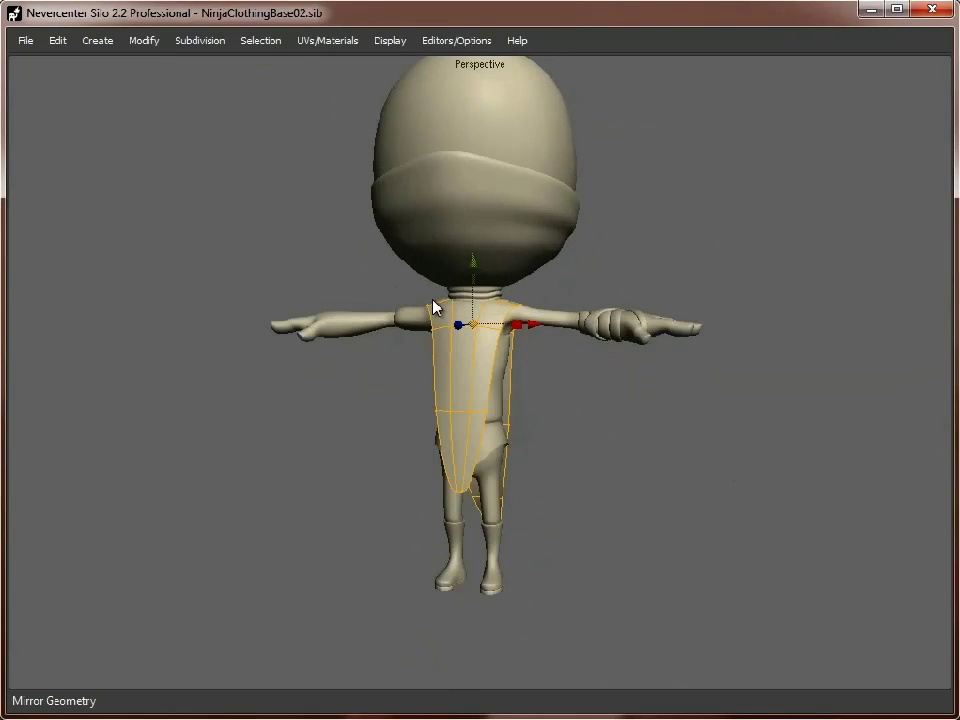
pyautogui.moveTo(505, 427); pyautogui.dragTo(592, 347, button='middle')
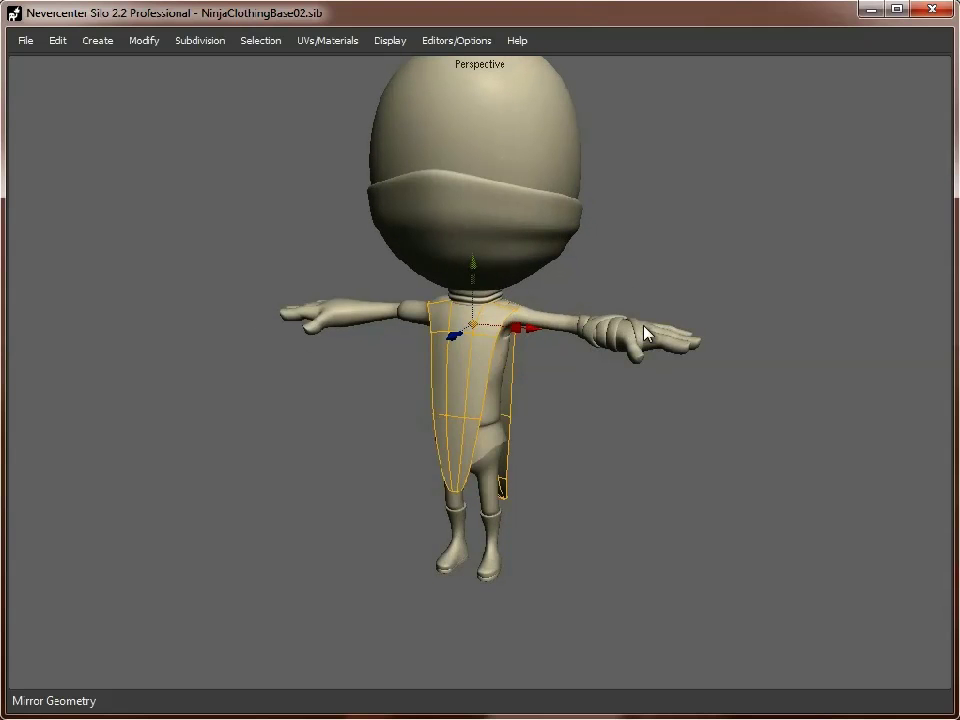
# Select the band around the palm and examine the wrist and hand wraps up close.
pyautogui.keyDown('alt'); pyautogui.moveTo(643, 323); pyautogui.dragTo(500, 341, button='middle'); pyautogui.keyUp('alt')
pyautogui.keyDown('alt'); pyautogui.moveTo(430, 420); pyautogui.dragTo(531, 442, button='right'); pyautogui.keyUp('alt')
pyautogui.click(471, 380)
pyautogui.moveTo(506, 583); pyautogui.dragTo(513, 347, button='middle')
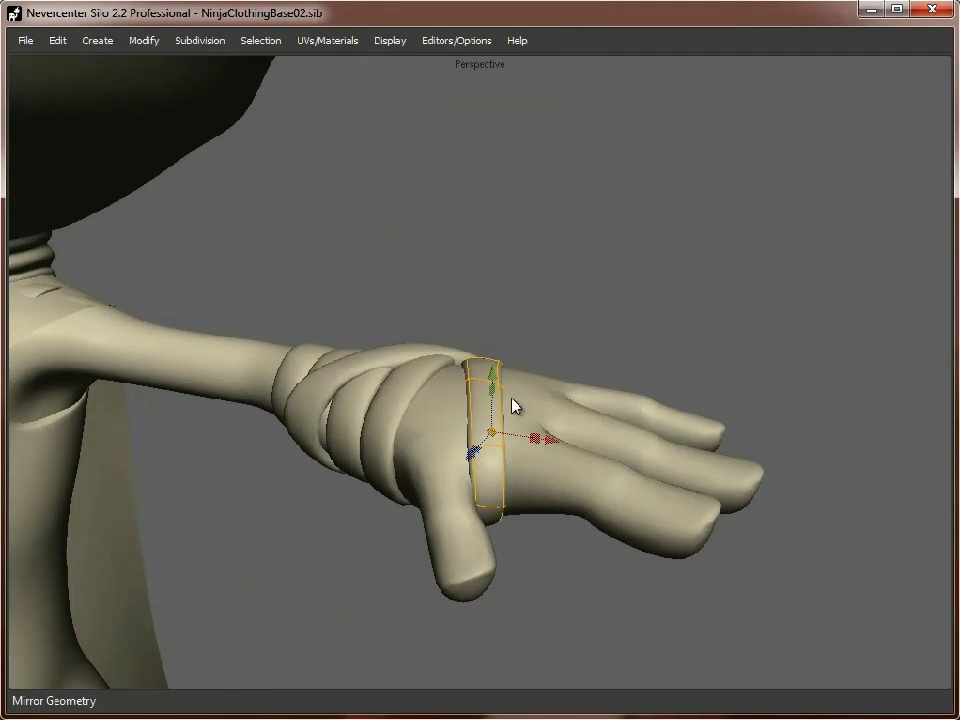
pyautogui.scroll(-10, 369, 471)
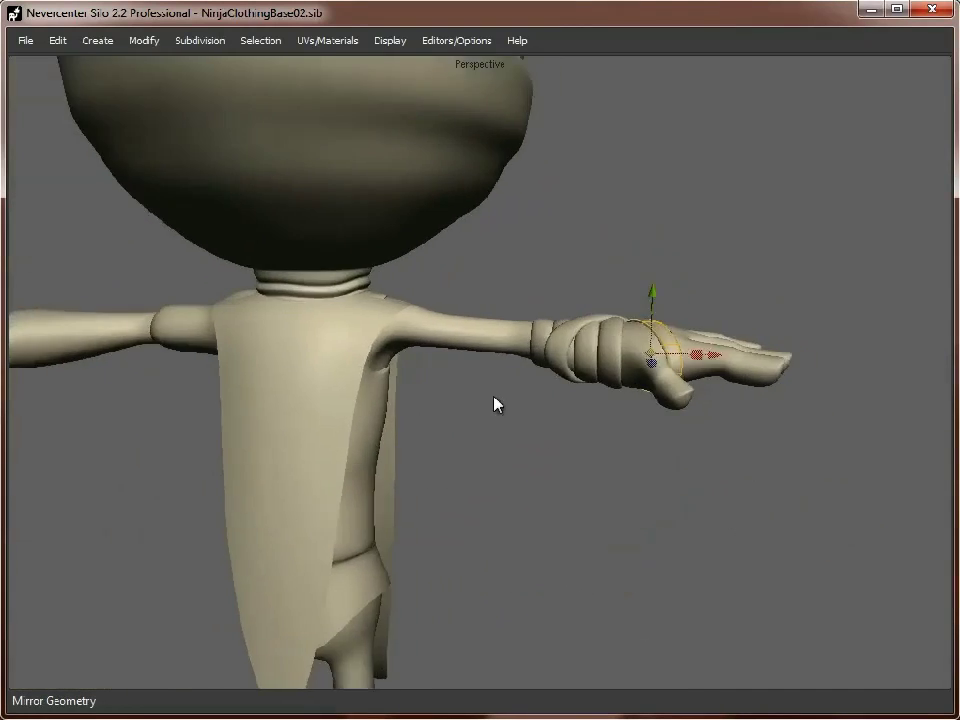
# Select the tabard and check how it hangs on the whole figure, ending with nothing selected.
pyautogui.click(374, 388)
pyautogui.moveTo(545, 490); pyautogui.dragTo(442, 478, button='middle')
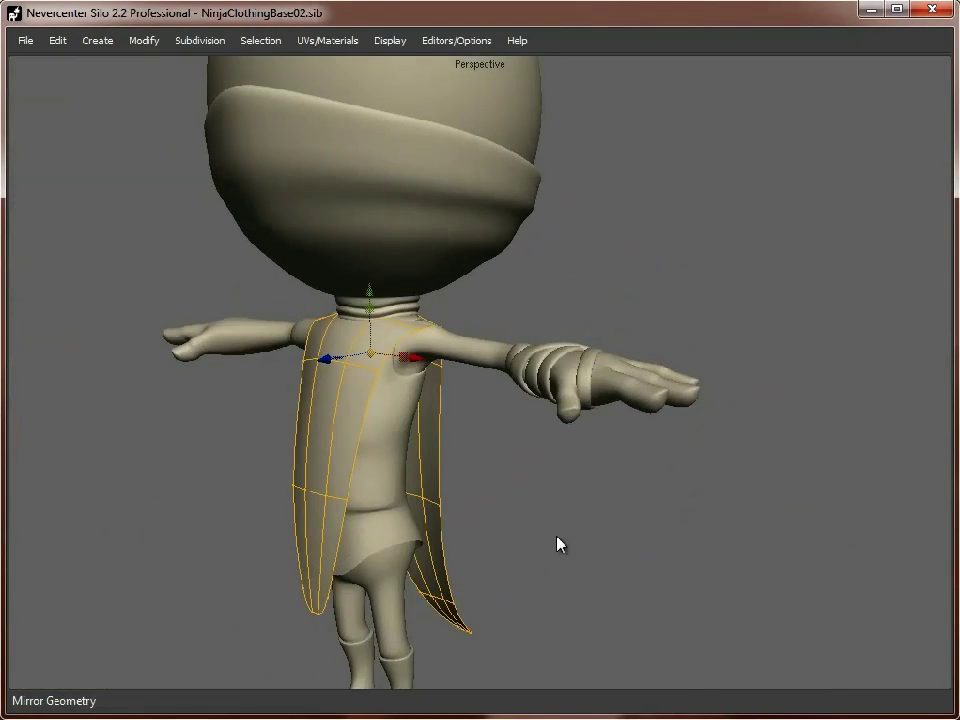
pyautogui.scroll(-5, 557, 537)
pyautogui.moveTo(493, 509); pyautogui.dragTo(480, 464, button='middle')
pyautogui.scroll(3, 480, 464)
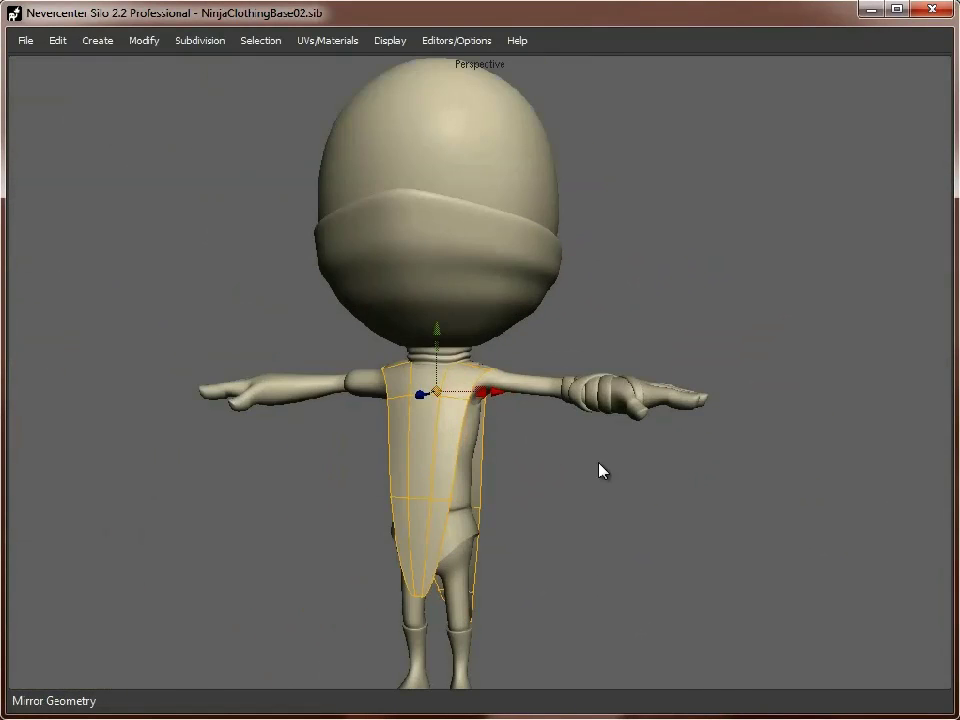
pyautogui.scroll(-2, 602, 470)
pyautogui.click(500, 484)
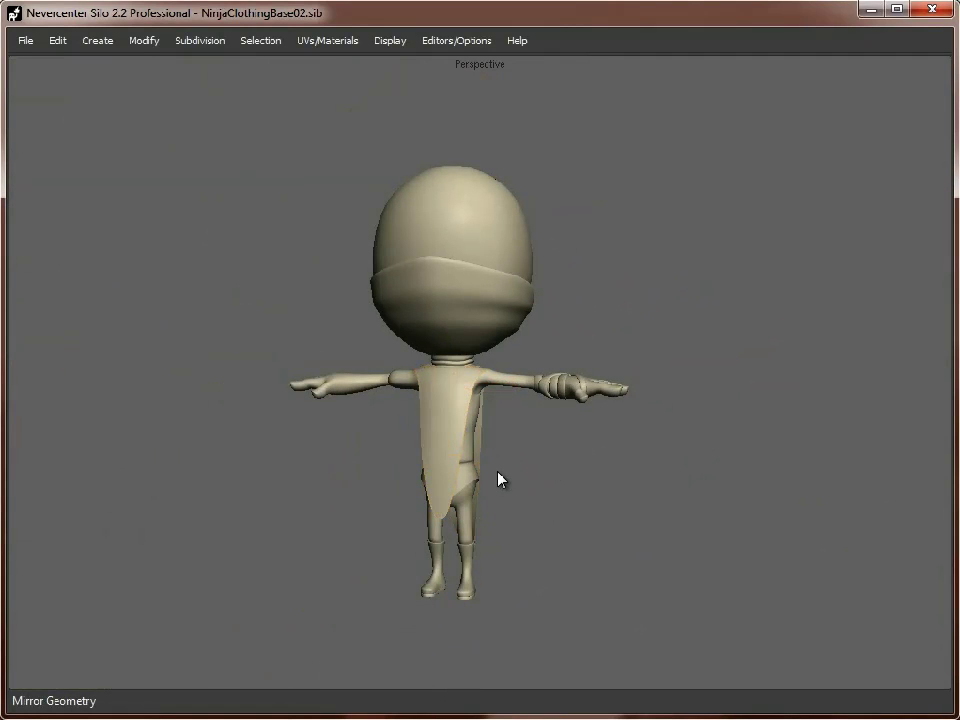
# Select the face mask and examine its mesh from the front and side.
pyautogui.moveTo(585, 480); pyautogui.dragTo(555, 497, button='middle')
pyautogui.scroll(3, 559, 510)
pyautogui.click(503, 316)
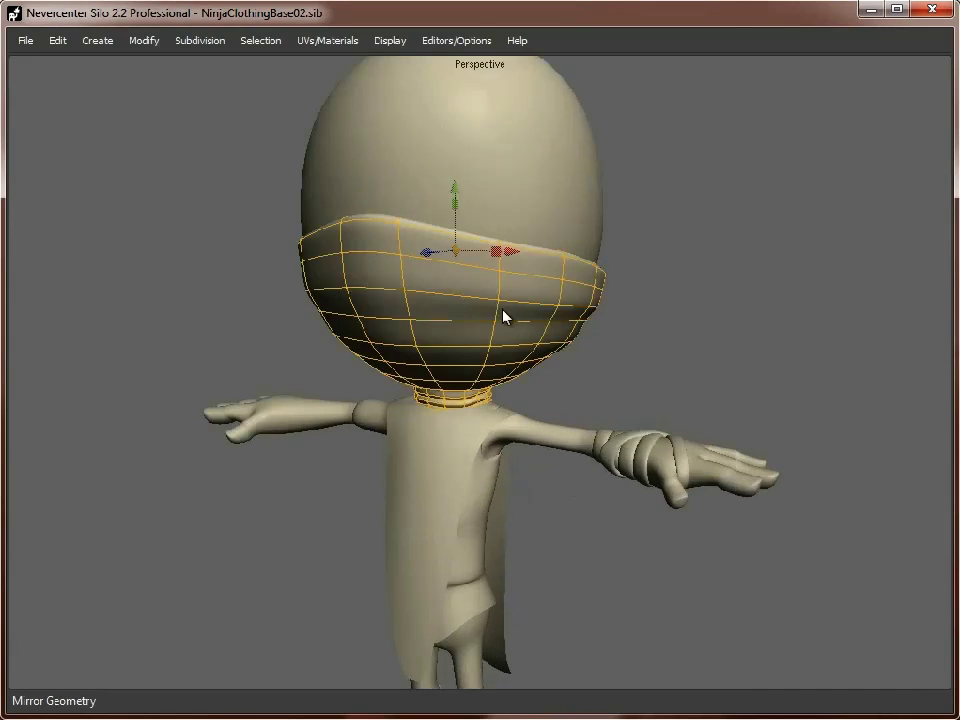
pyautogui.scroll(2, 651, 403)
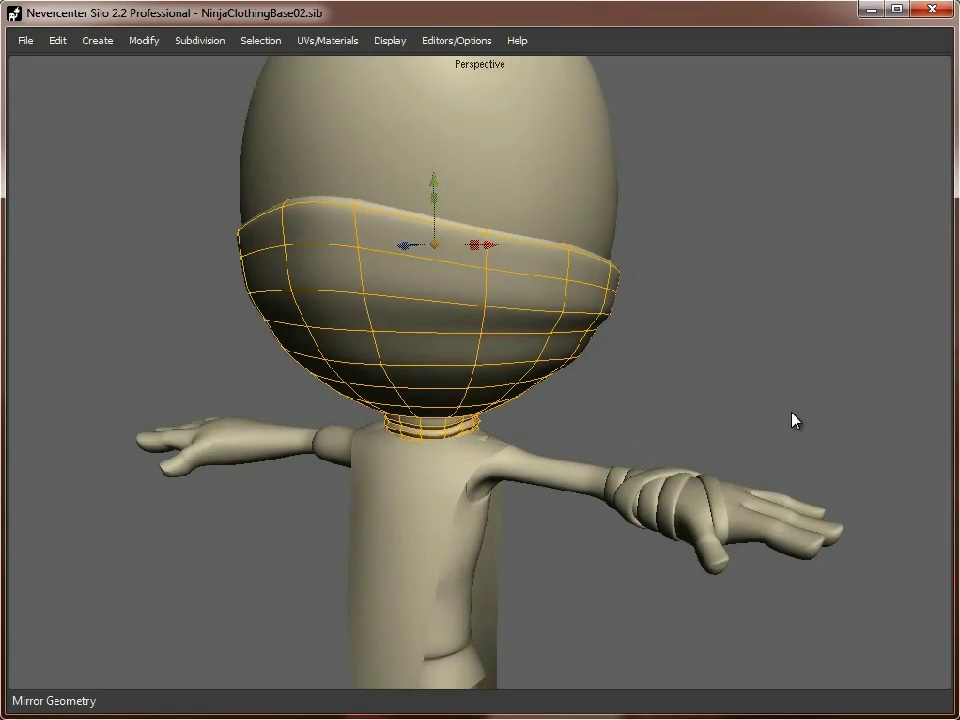
pyautogui.moveTo(795, 420); pyautogui.dragTo(636, 410, button='middle')
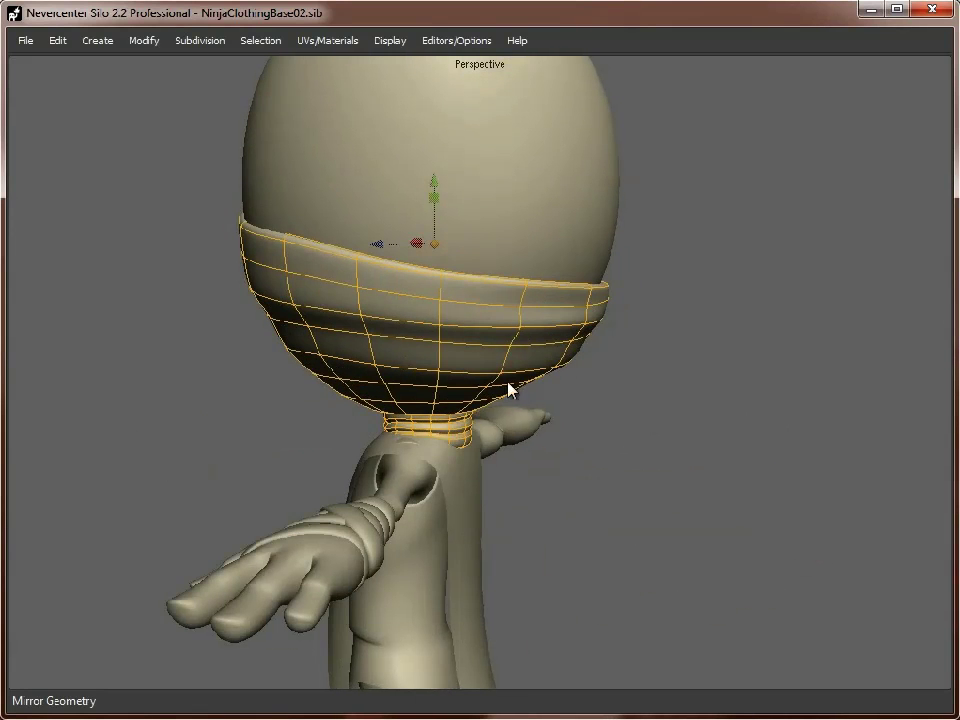
pyautogui.moveTo(510, 388); pyautogui.dragTo(504, 377, button='middle')
pyautogui.moveTo(531, 474); pyautogui.dragTo(739, 514, button='middle')
pyautogui.scroll(-3, 572, 518)
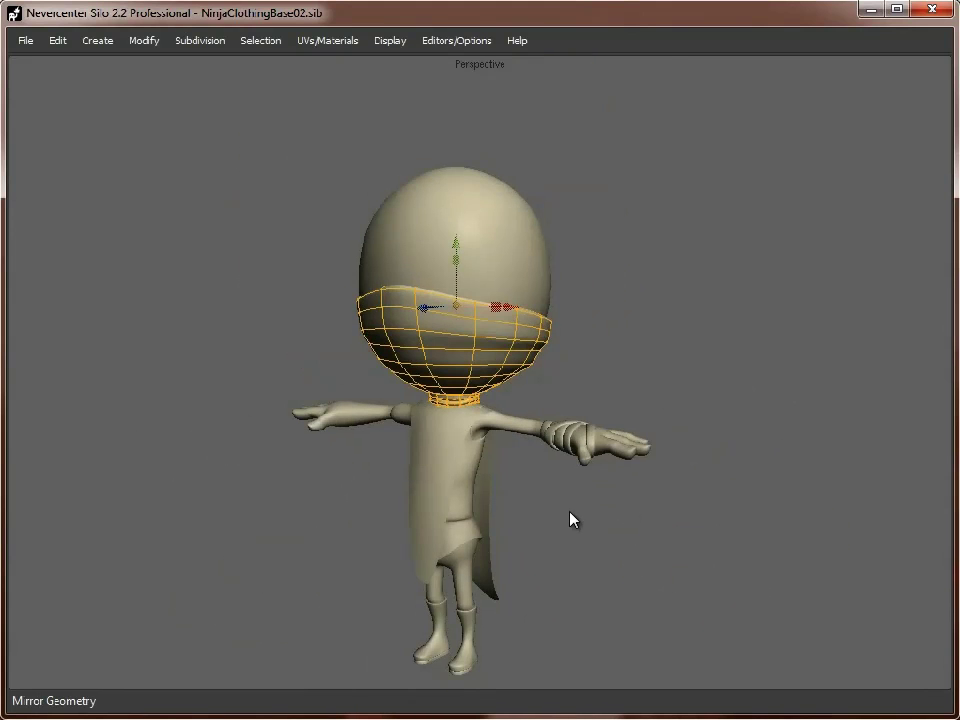
# Select the tabard and review its mesh from the front and side.
pyautogui.scroll(3, 396, 388)
pyautogui.click(428, 402)
pyautogui.moveTo(428, 402); pyautogui.dragTo(384, 456, button='middle')
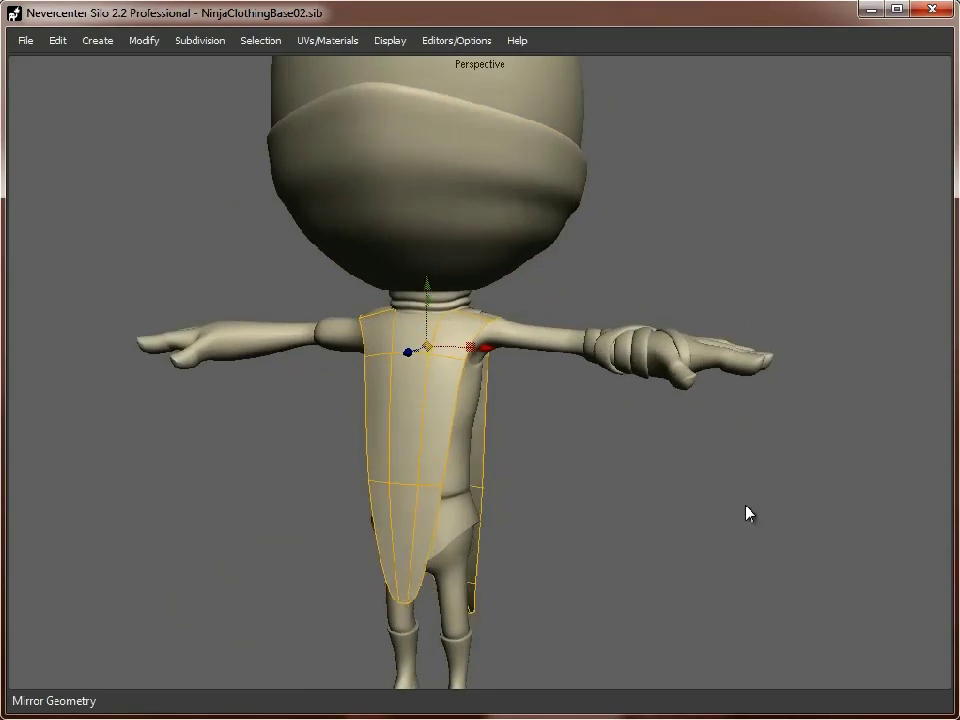
pyautogui.scroll(-3, 665, 528)
pyautogui.scroll(3, 576, 542)
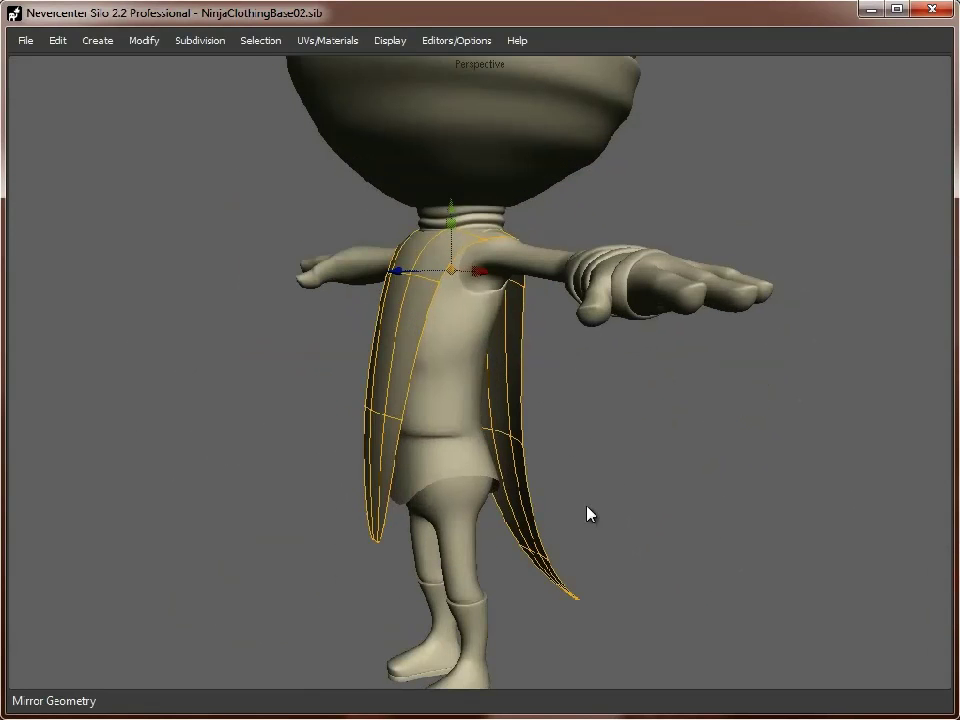
# Review the tabard from the front and side and the face mask on the whole figure, ending with nothing selected.
pyautogui.moveTo(438, 440); pyautogui.dragTo(481, 450, button='middle')
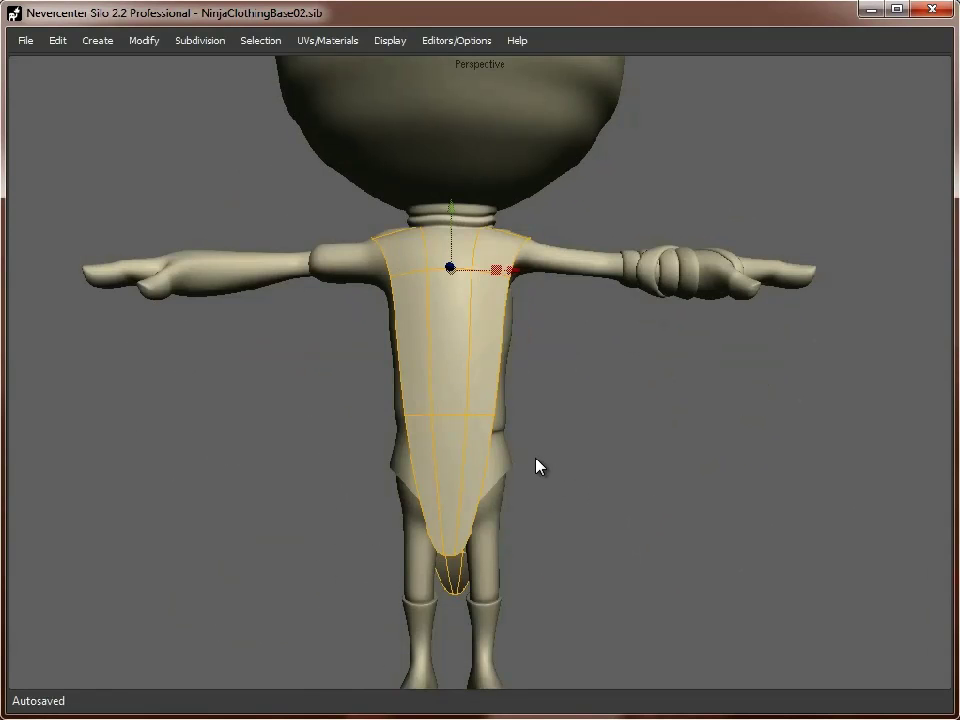
pyautogui.scroll(-3, 551, 473)
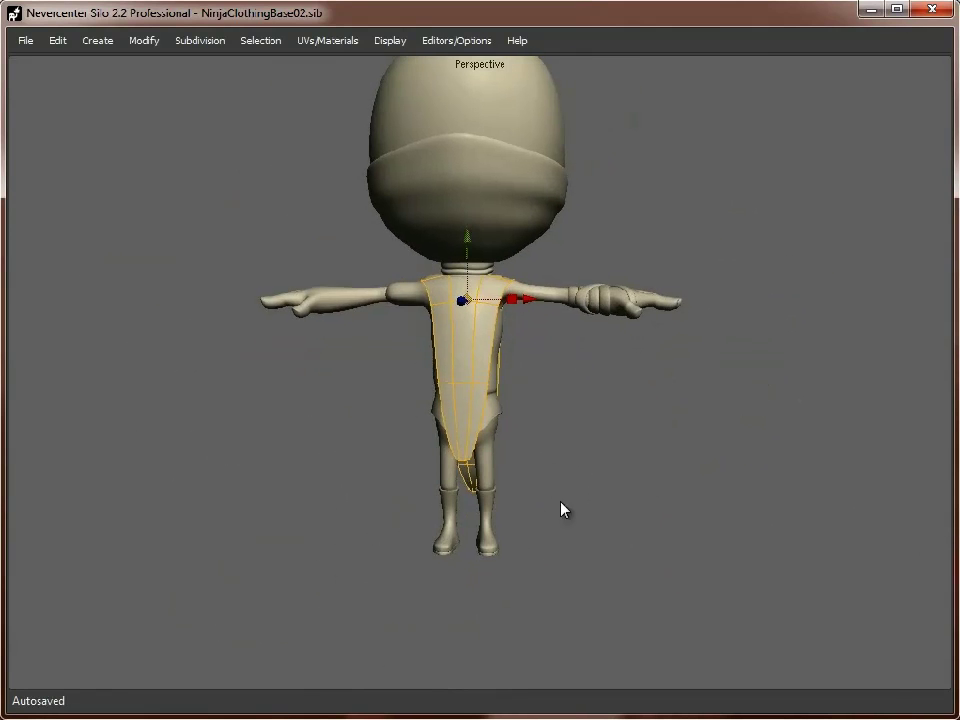
pyautogui.moveTo(561, 508); pyautogui.dragTo(524, 510, button='middle')
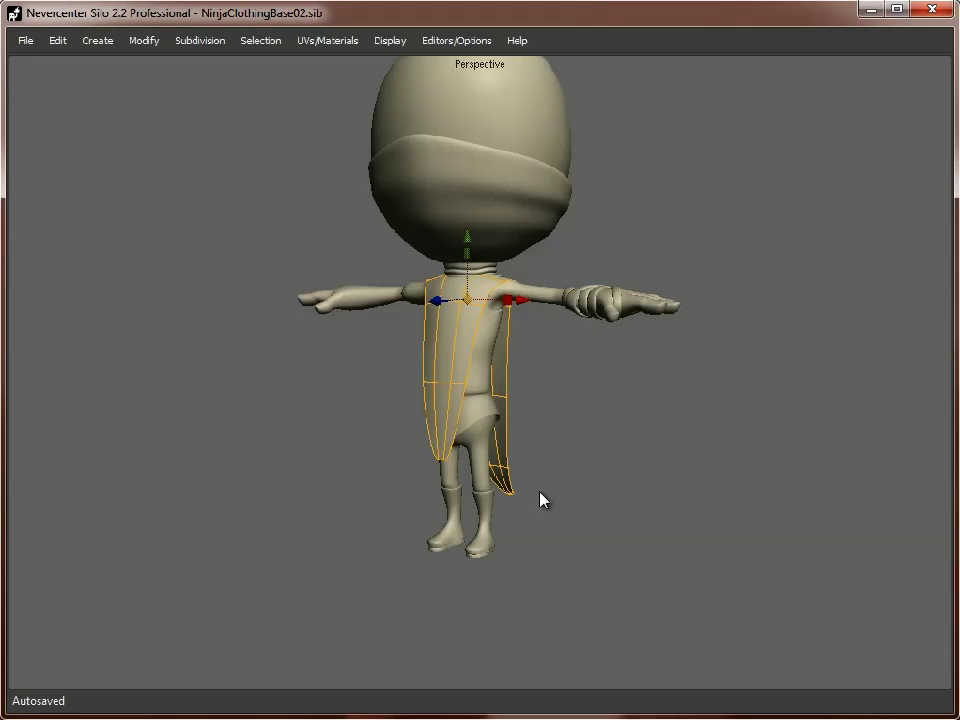
pyautogui.click(590, 458)
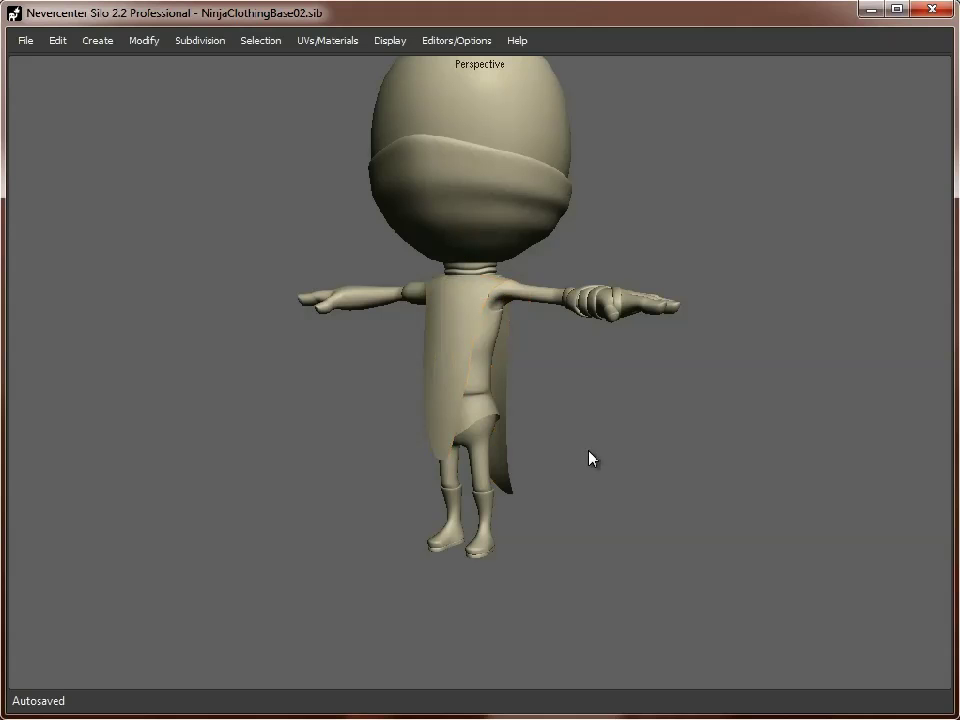
pyautogui.keyDown('alt'); pyautogui.moveTo(560, 370); pyautogui.dragTo(556, 424, button='middle'); pyautogui.keyUp('alt')
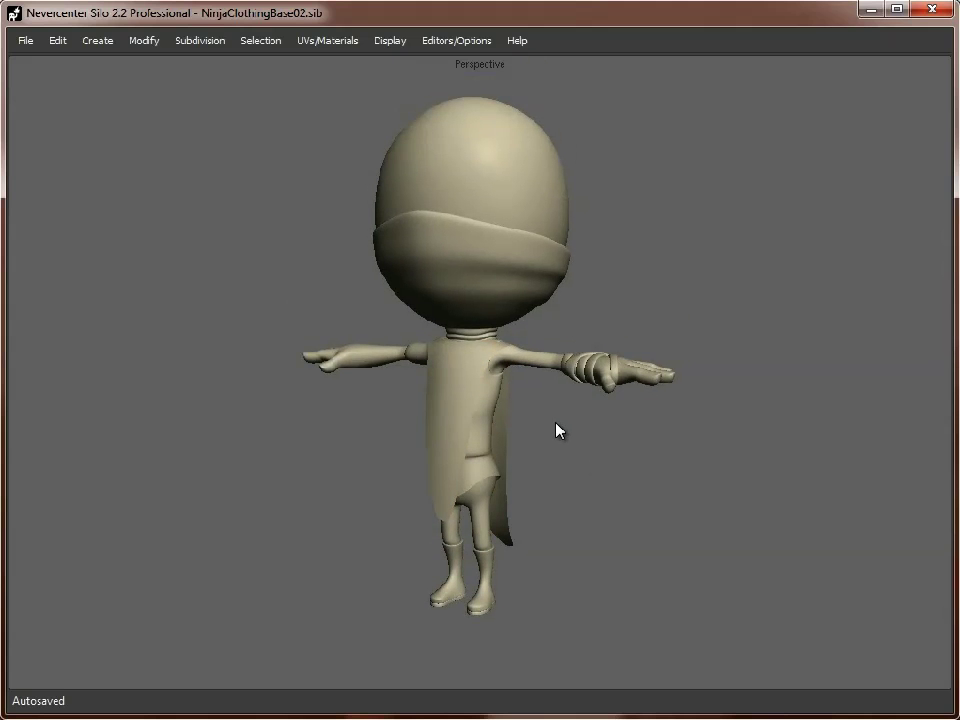
pyautogui.click(392, 278)
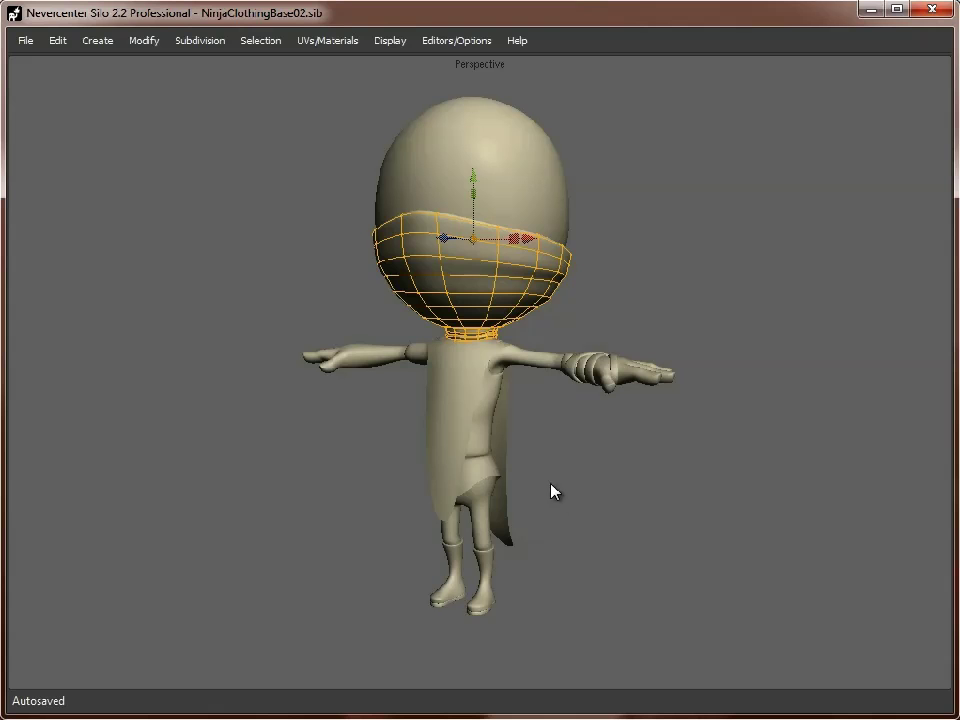
pyautogui.click(314, 420)
# Bevel the edge loops along both rims of the palm band very slightly, ending in object selection mode.
pyautogui.keyDown('alt'); pyautogui.moveTo(448, 455); pyautogui.dragTo(395, 424, button='middle'); pyautogui.keyUp('alt')
pyautogui.keyDown('alt'); pyautogui.moveTo(395, 424); pyautogui.dragTo(602, 405, button='right'); pyautogui.keyUp('alt')
pyautogui.keyDown('alt'); pyautogui.moveTo(602, 405); pyautogui.dragTo(519, 501, button='middle'); pyautogui.keyUp('alt')
pyautogui.scroll(3, 480, 343)
pyautogui.click(617, 387)
pyautogui.press('s')
pyautogui.keyDown('alt'); pyautogui.moveTo(617, 387); pyautogui.dragTo(440, 515); pyautogui.keyUp('alt')
pyautogui.keyDown('alt'); pyautogui.moveTo(440, 515); pyautogui.dragTo(510, 465, button='right'); pyautogui.keyUp('alt')
pyautogui.doubleClick(587, 381)
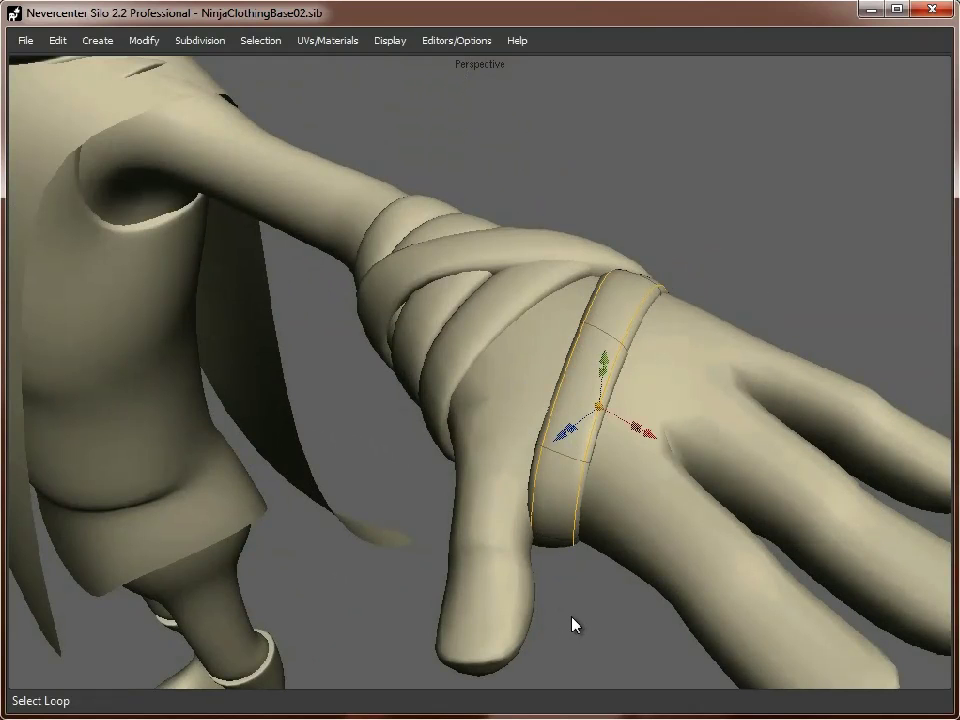
pyautogui.keyDown('alt'); pyautogui.moveTo(776, 139); pyautogui.dragTo(664, 240, button='right'); pyautogui.keyUp('alt')
pyautogui.keyDown('alt'); pyautogui.moveTo(664, 240); pyautogui.dragTo(620, 231, button='middle'); pyautogui.keyUp('alt')
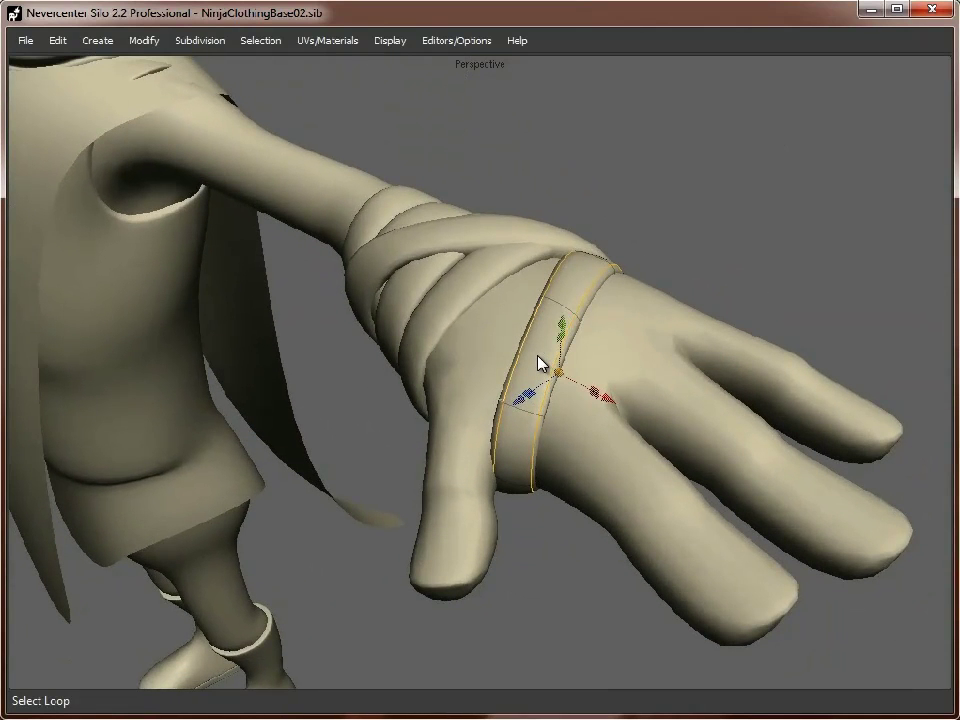
pyautogui.press('b')
pyautogui.moveTo(538, 362)
pyautogui.mouseDown()
pyautogui.moveTo(529, 362)
pyautogui.moveTo(541, 361)
pyautogui.mouseUp()
pyautogui.keyDown('alt'); pyautogui.moveTo(767, 176); pyautogui.dragTo(767, 152); pyautogui.keyUp('alt')
pyautogui.press('f')
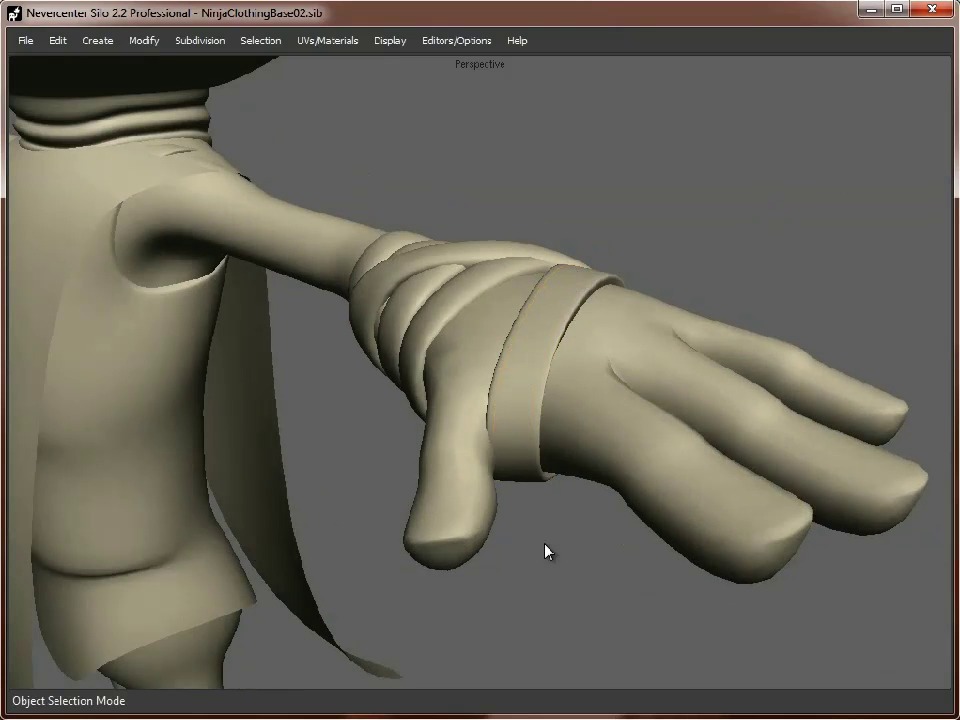
# Examine the palm band and wrist wraps up close and in relation to the whole figure.
pyautogui.moveTo(546, 553); pyautogui.dragTo(597, 543, button='middle')
pyautogui.moveTo(597, 543); pyautogui.dragTo(540, 510, button='right')
pyautogui.keyDown('alt'); pyautogui.moveTo(539, 502); pyautogui.dragTo(539, 465); pyautogui.keyUp('alt')
pyautogui.keyDown('alt'); pyautogui.moveTo(539, 465); pyautogui.dragTo(720, 347, button='right'); pyautogui.keyUp('alt')
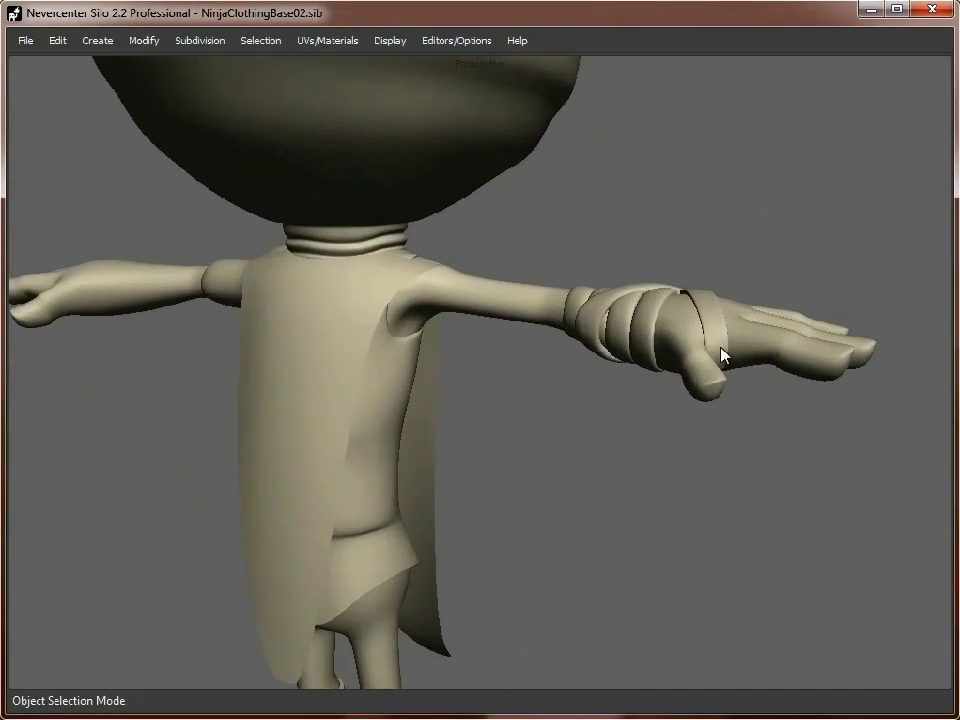
pyautogui.keyDown('alt'); pyautogui.moveTo(720, 347); pyautogui.dragTo(539, 438); pyautogui.keyUp('alt')
pyautogui.moveTo(540, 445); pyautogui.dragTo(641, 324, button='right')
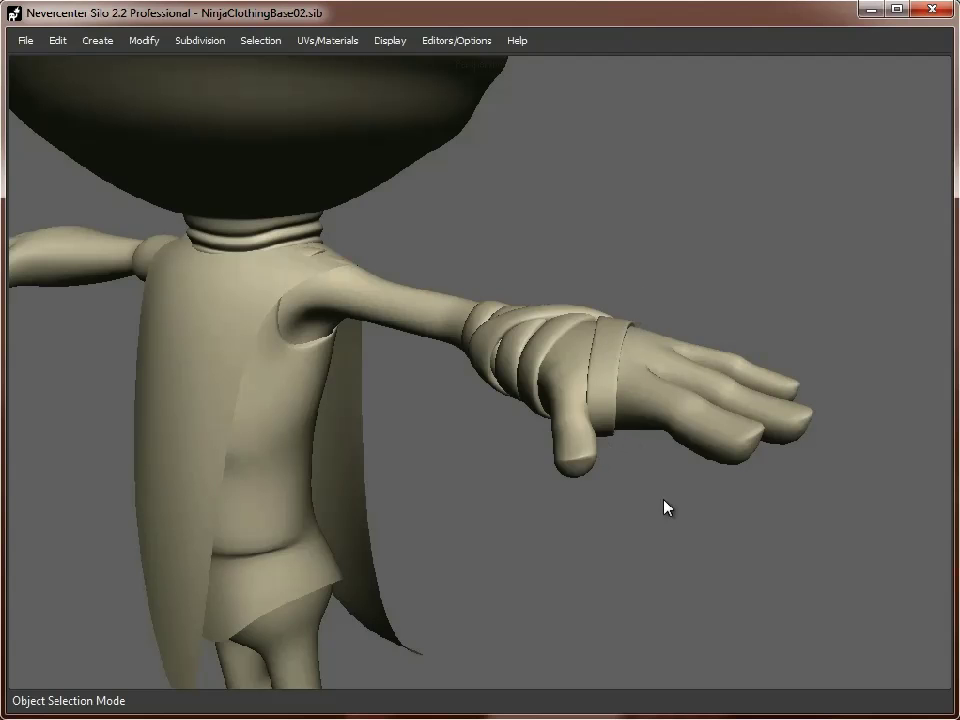
pyautogui.keyDown('alt'); pyautogui.moveTo(625, 430); pyautogui.dragTo(735, 531); pyautogui.keyUp('alt')
pyautogui.keyDown('alt'); pyautogui.moveTo(735, 531); pyautogui.dragTo(574, 506, button='right'); pyautogui.keyUp('alt')
pyautogui.keyDown('alt'); pyautogui.moveTo(574, 506); pyautogui.dragTo(579, 502); pyautogui.keyUp('alt')
pyautogui.scroll(2, 590, 510)
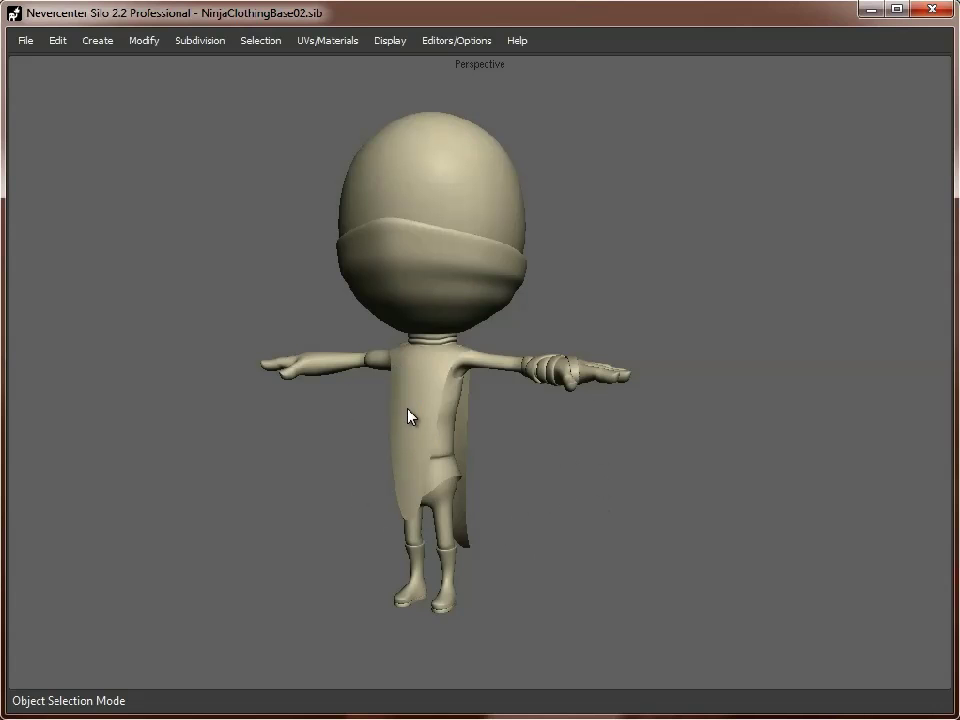
# Select the tabard, check it from the front, and hide it to expose the shirt underneath.
pyautogui.click(444, 394)
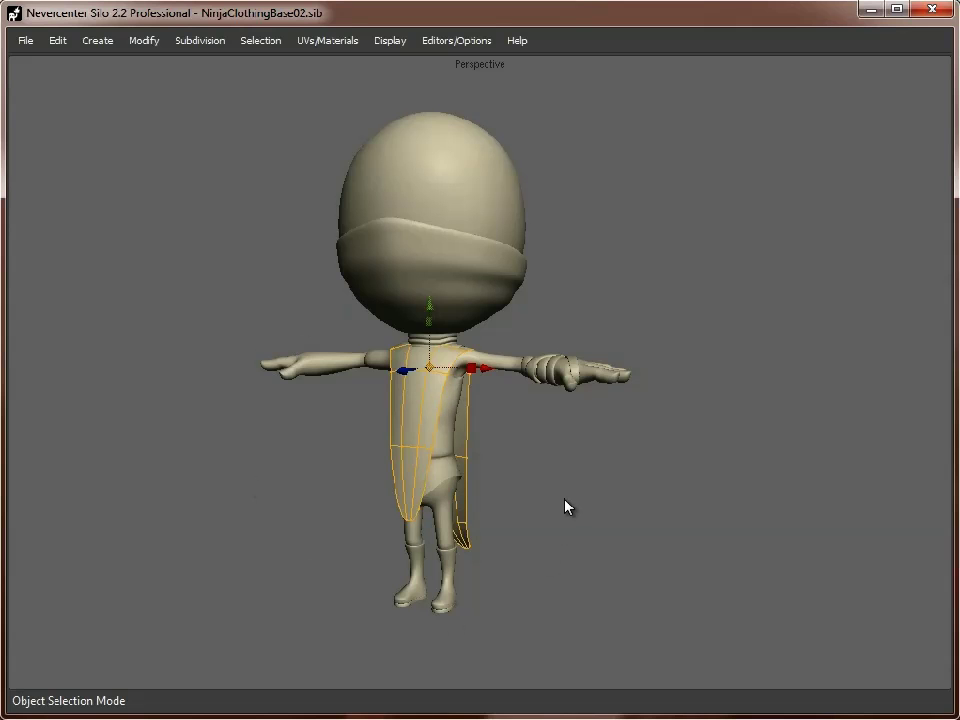
pyautogui.moveTo(557, 503); pyautogui.dragTo(590, 352, button='middle')
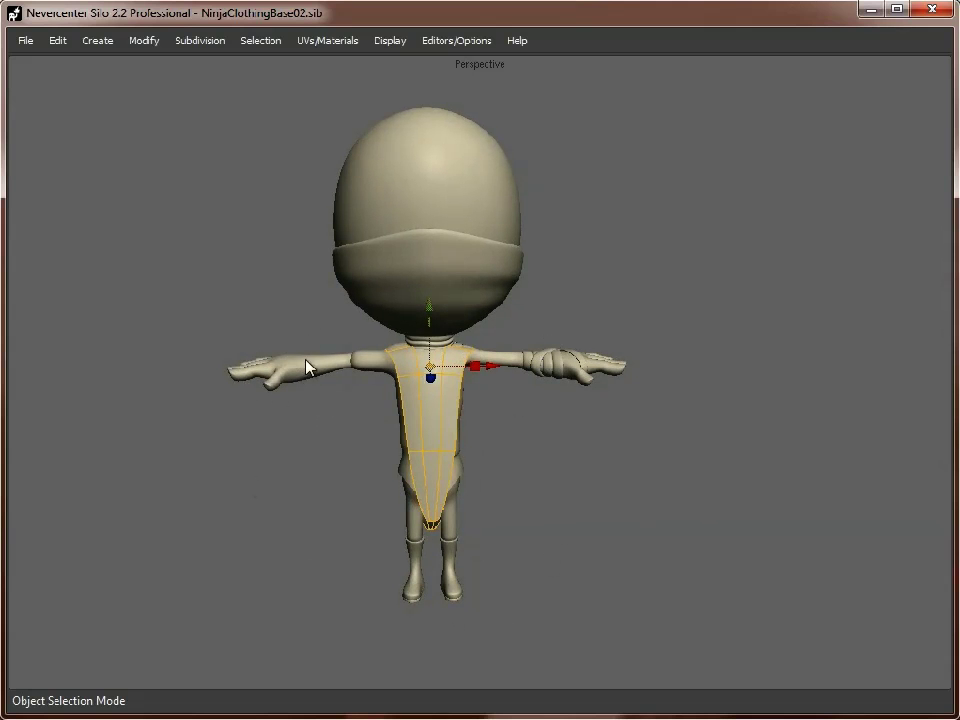
pyautogui.moveTo(249, 369); pyautogui.dragTo(598, 471, button='middle')
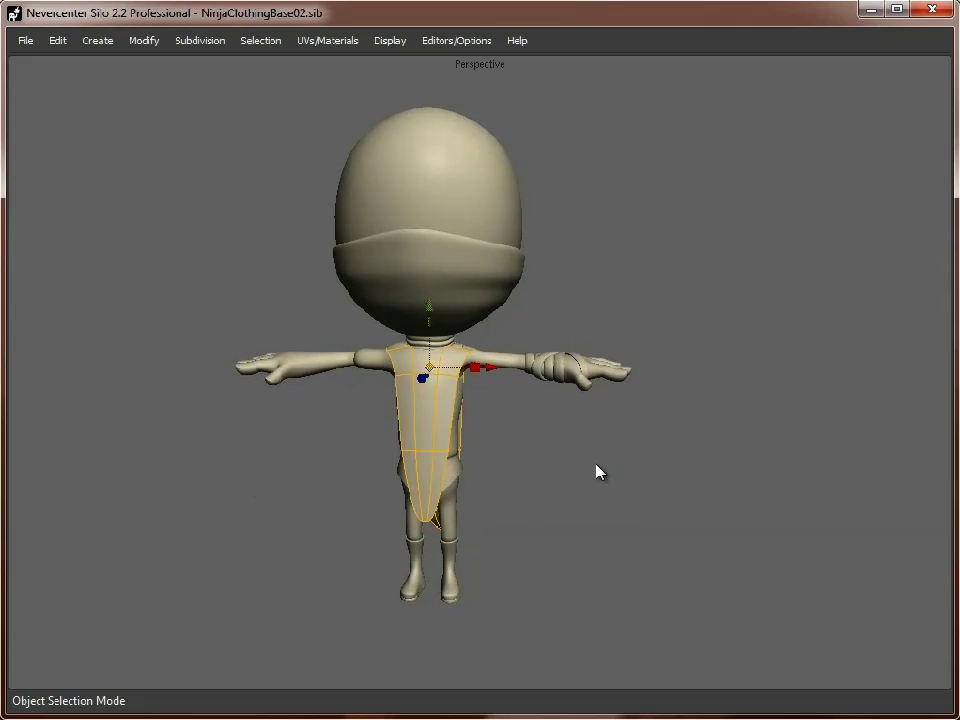
pyautogui.press('h')
pyautogui.moveTo(343, 386); pyautogui.dragTo(376, 418, button='middle')
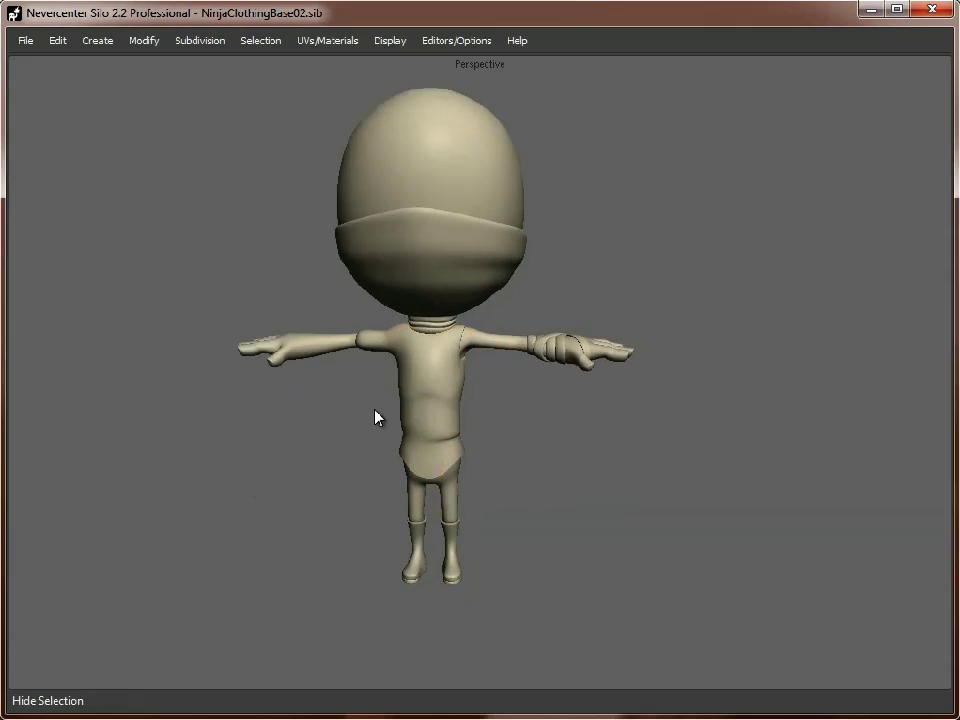
# Examine the fitted shirt, both arms and the boots with the tabard hidden, up close and on the full figure.
pyautogui.keyDown('alt'); pyautogui.moveTo(376, 418); pyautogui.dragTo(455, 422, button='right'); pyautogui.keyUp('alt')
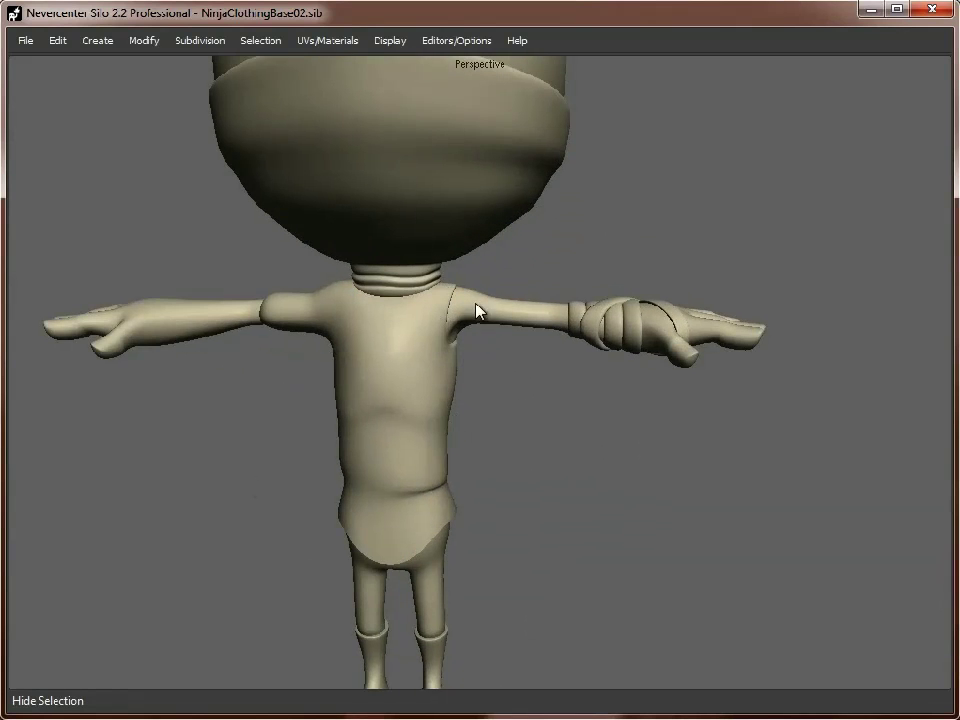
pyautogui.moveTo(471, 362); pyautogui.dragTo(401, 399, button='middle')
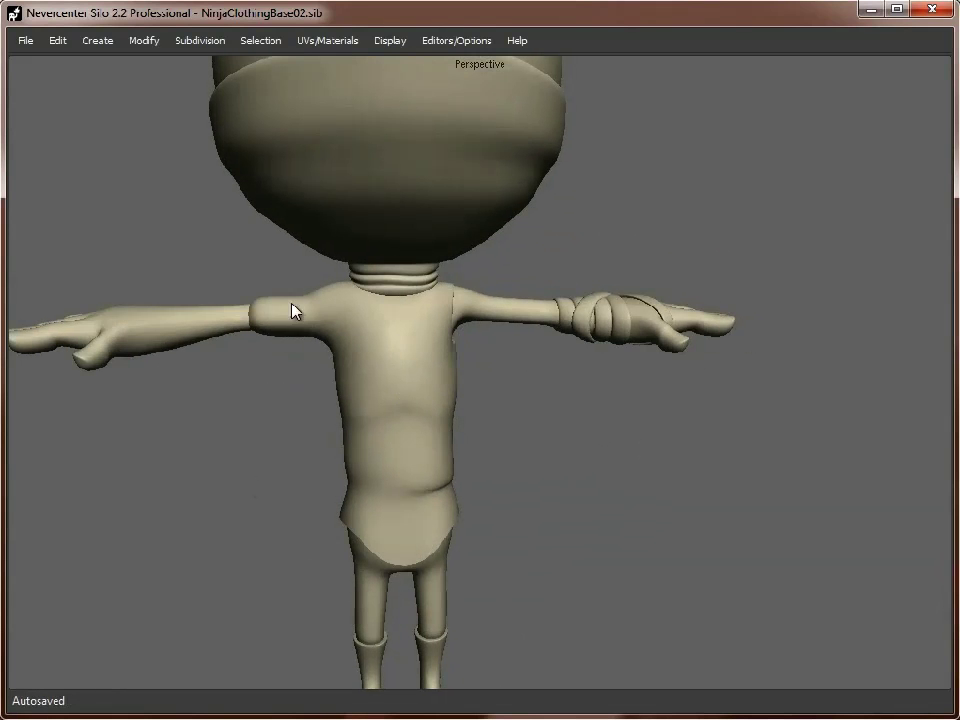
pyautogui.moveTo(250, 314); pyautogui.dragTo(553, 418, button='middle')
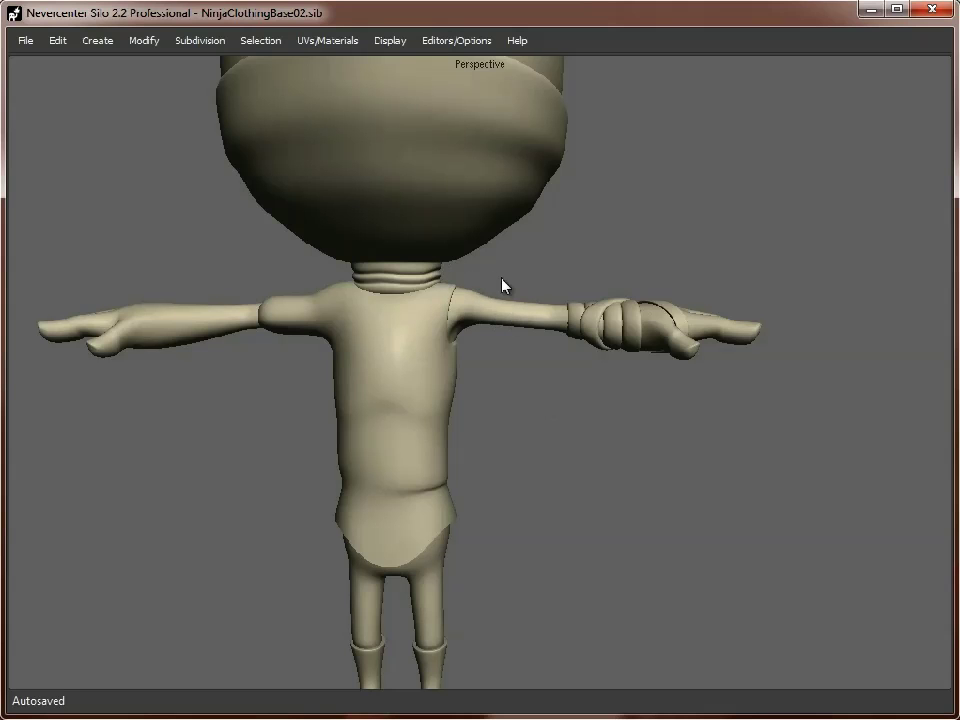
pyautogui.scroll(-6, 530, 432)
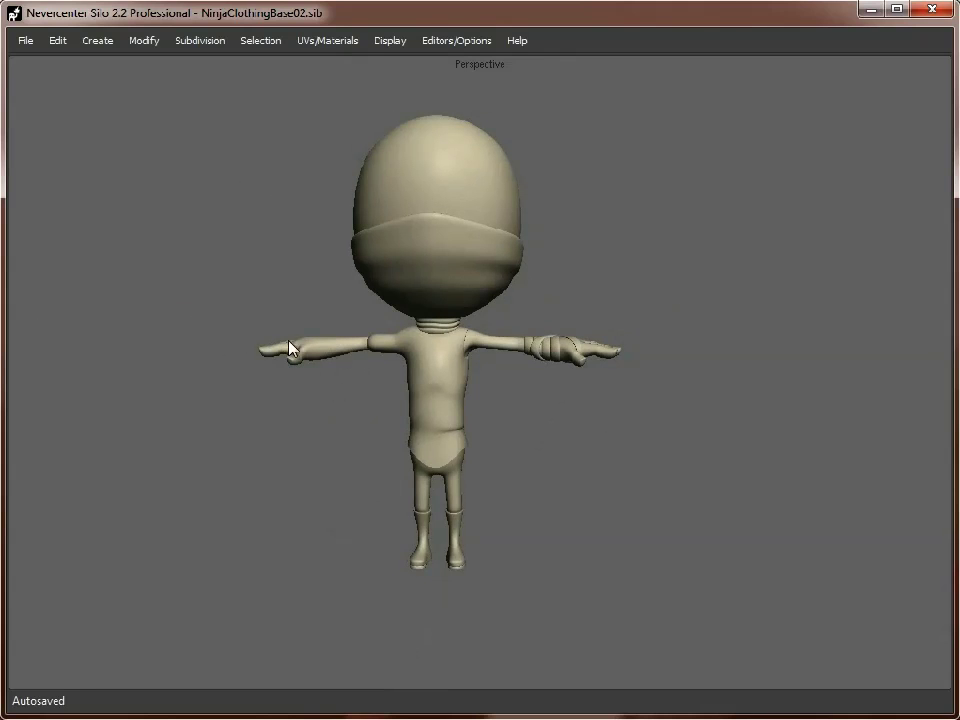
pyautogui.moveTo(289, 348); pyautogui.dragTo(292, 409, button='middle')
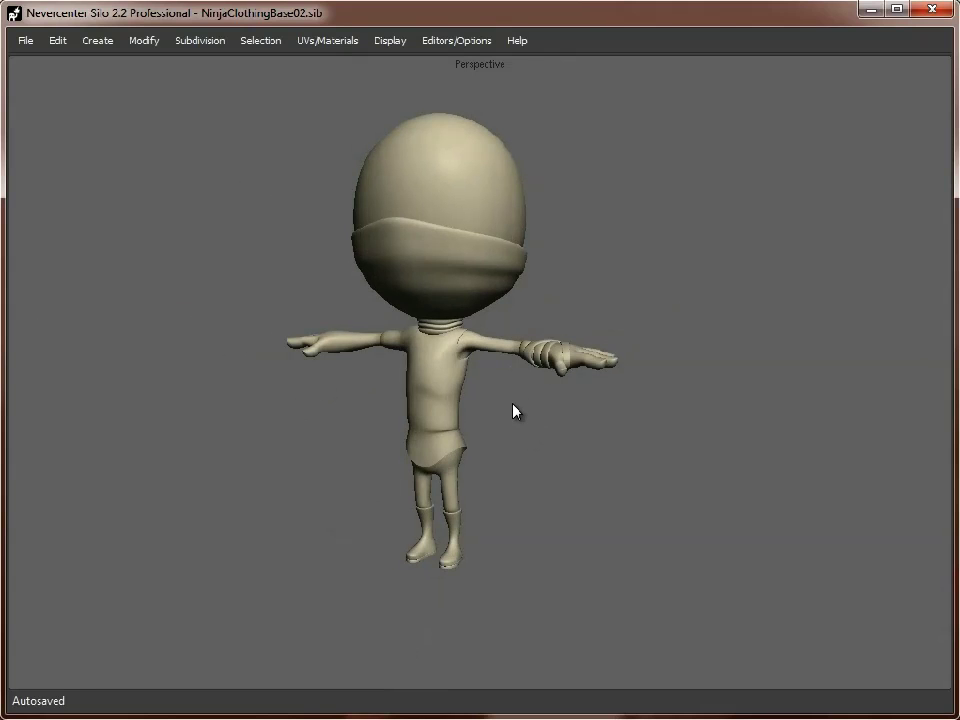
pyautogui.keyDown('alt'); pyautogui.moveTo(460, 338); pyautogui.dragTo(454, 422, button='middle'); pyautogui.keyUp('alt')
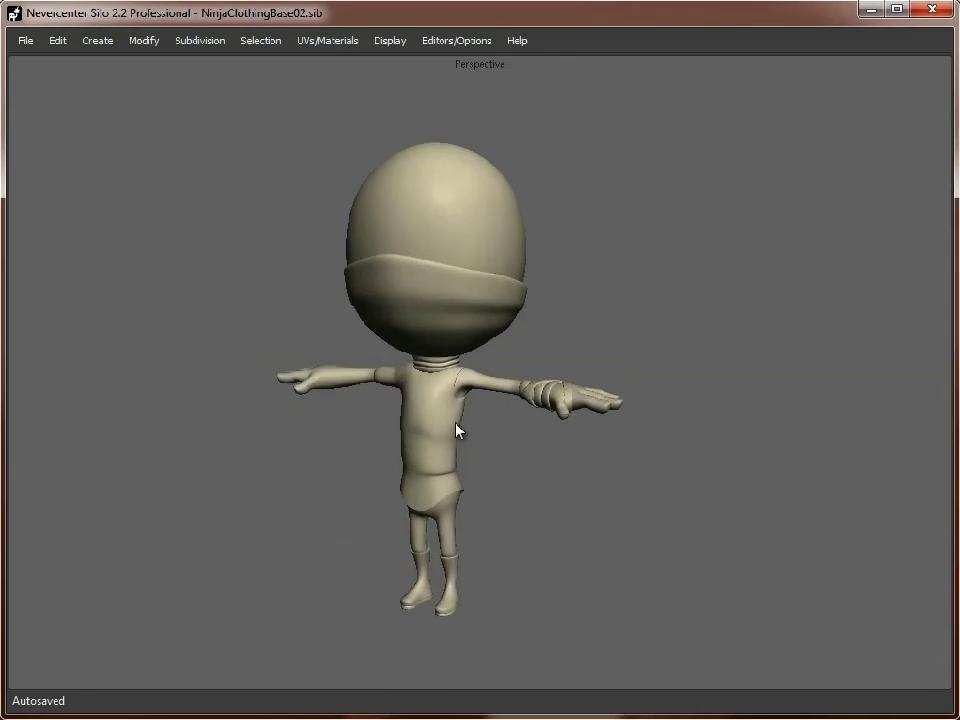
pyautogui.keyDown('alt'); pyautogui.moveTo(454, 422); pyautogui.dragTo(445, 360, button='right'); pyautogui.keyUp('alt')
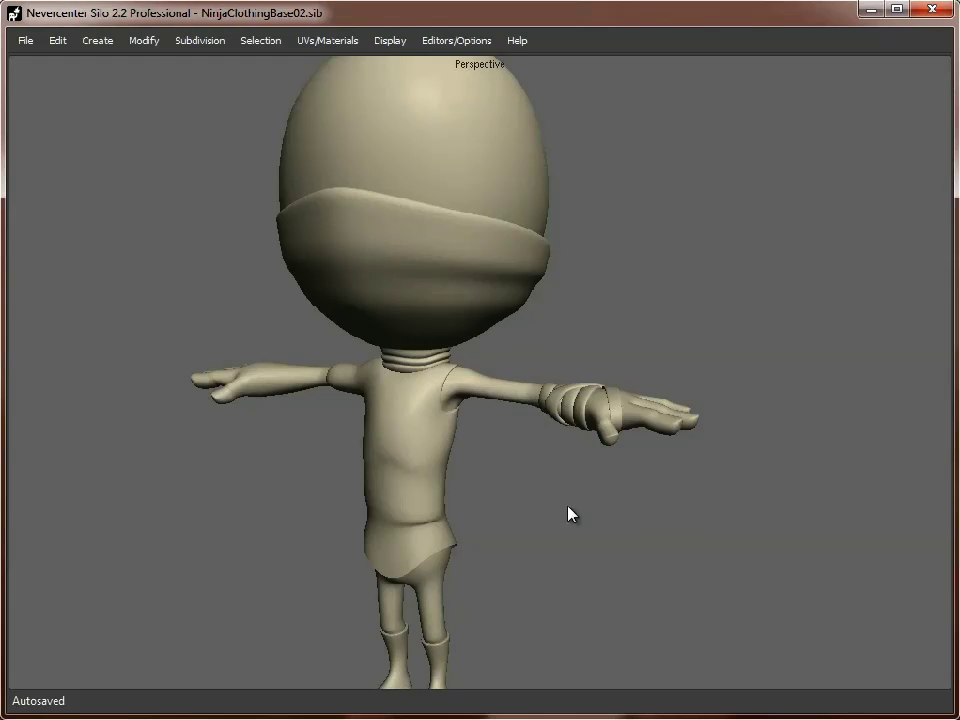
pyautogui.scroll(-3, 560, 509)
pyautogui.keyDown('alt'); pyautogui.moveTo(521, 380); pyautogui.dragTo(519, 448); pyautogui.keyUp('alt')
pyautogui.scroll(3, 519, 446)
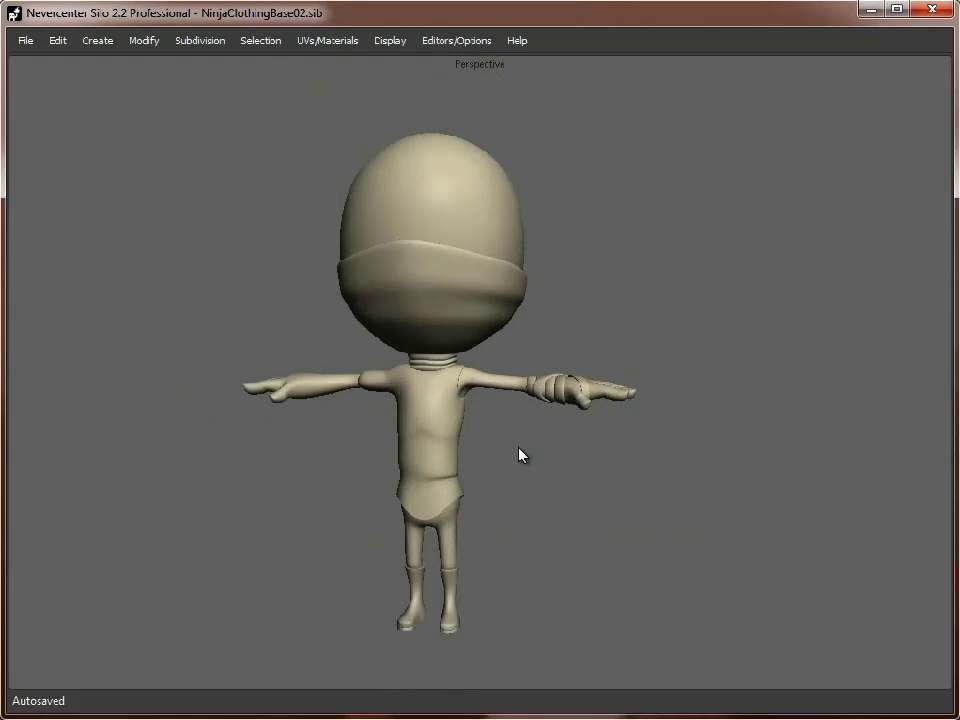
# Show all hidden objects and review the complete outfit on the full figure.
pyautogui.hotkey('shift', 'h')
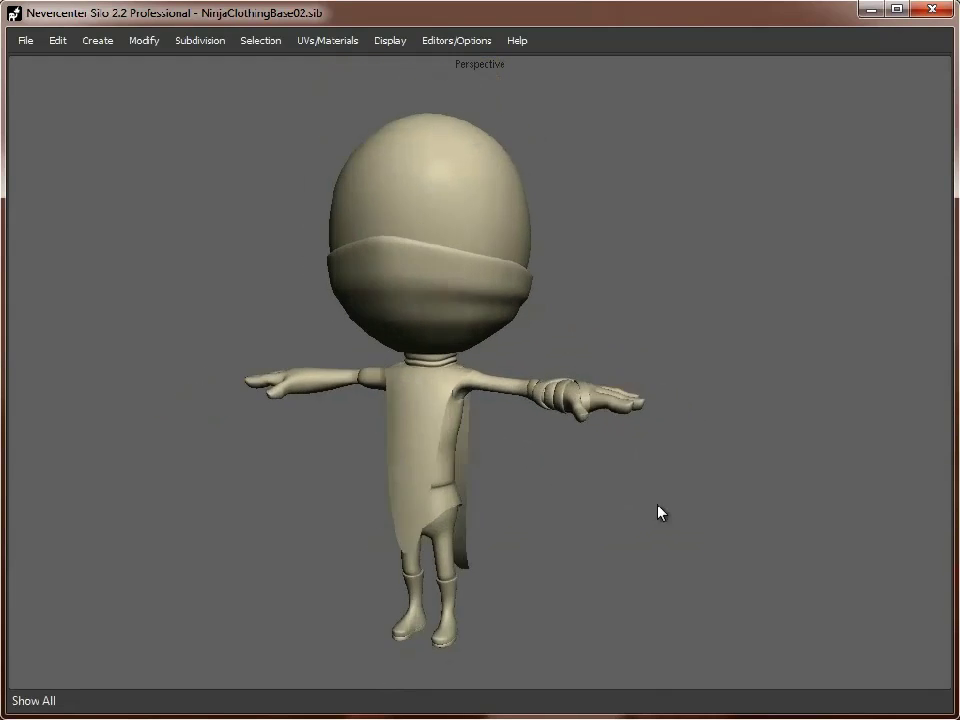
pyautogui.scroll(-2, 614, 507)
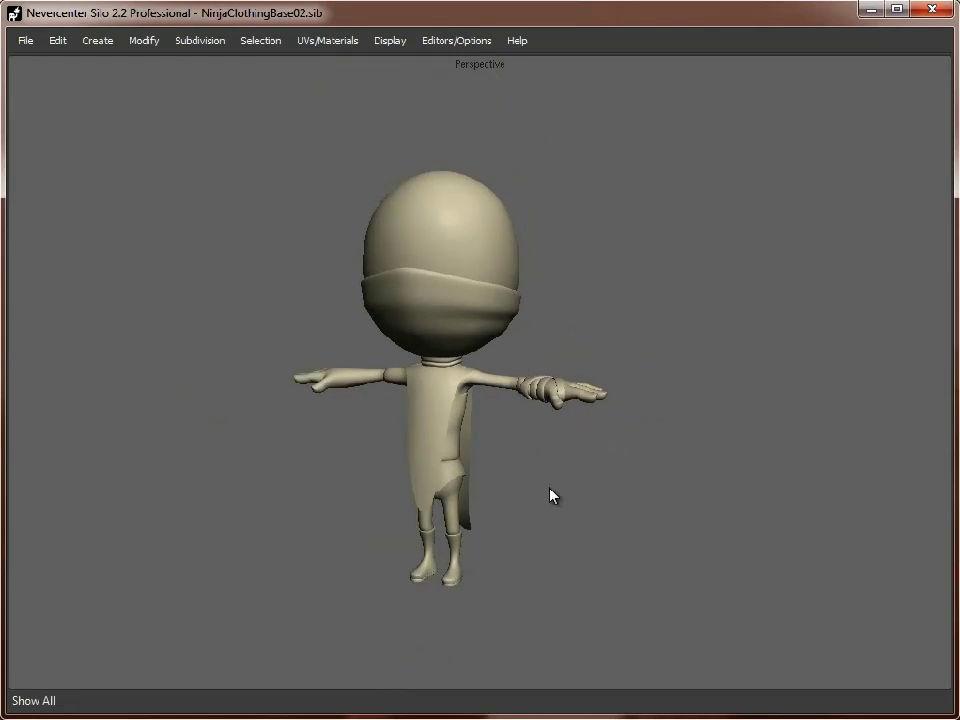
pyautogui.scroll(2, 600, 514)
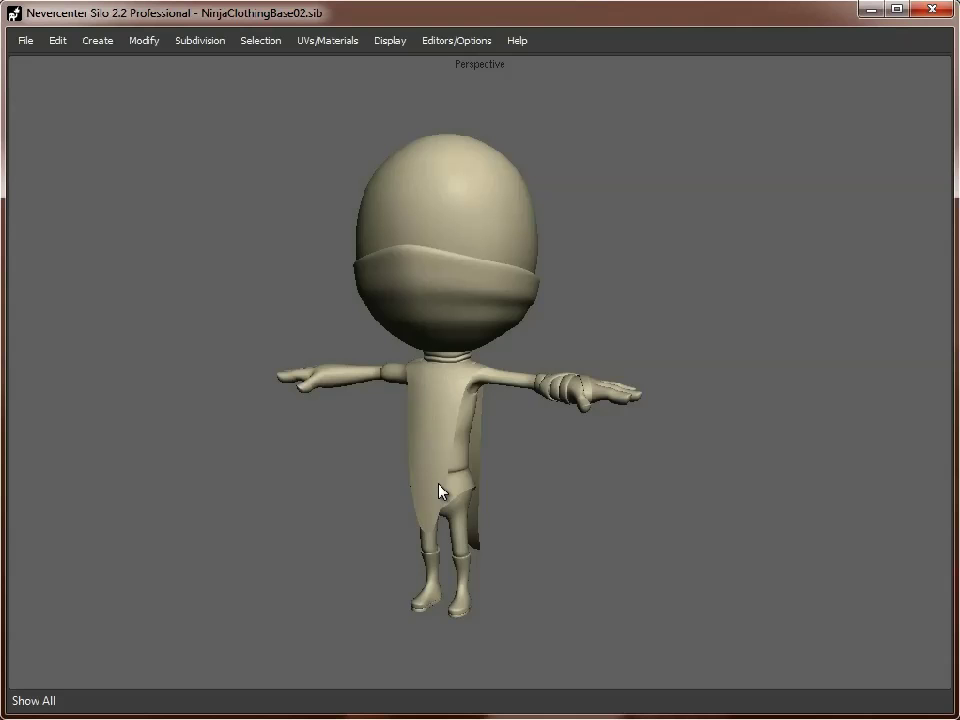
pyautogui.keyDown('alt'); pyautogui.moveTo(518, 460); pyautogui.dragTo(584, 410); pyautogui.keyUp('alt')
pyautogui.moveTo(332, 349); pyautogui.dragTo(538, 504, button='middle')
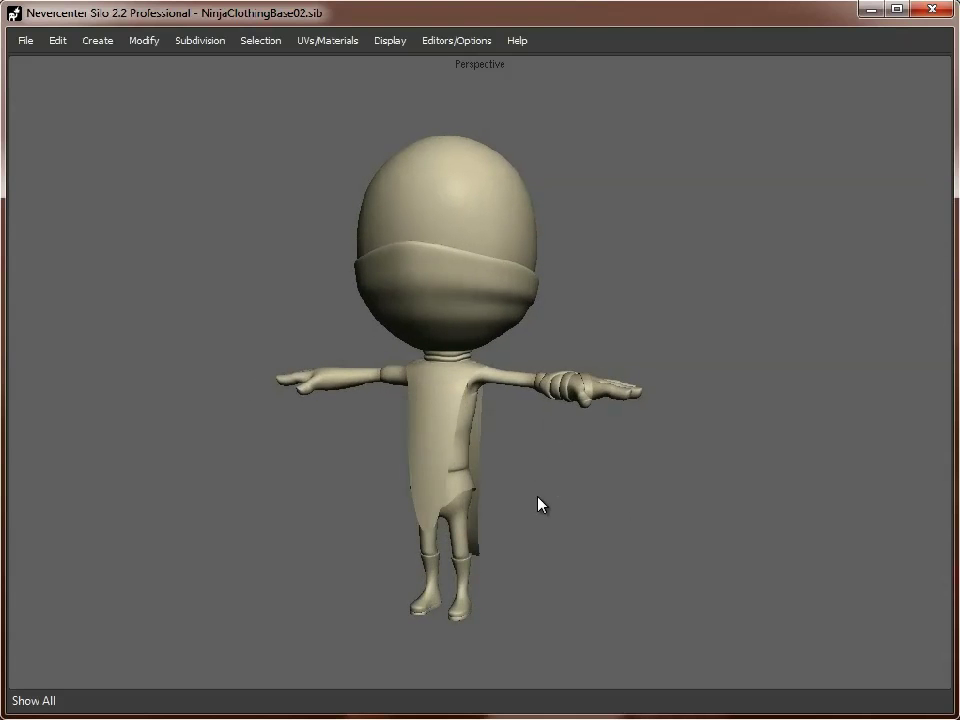